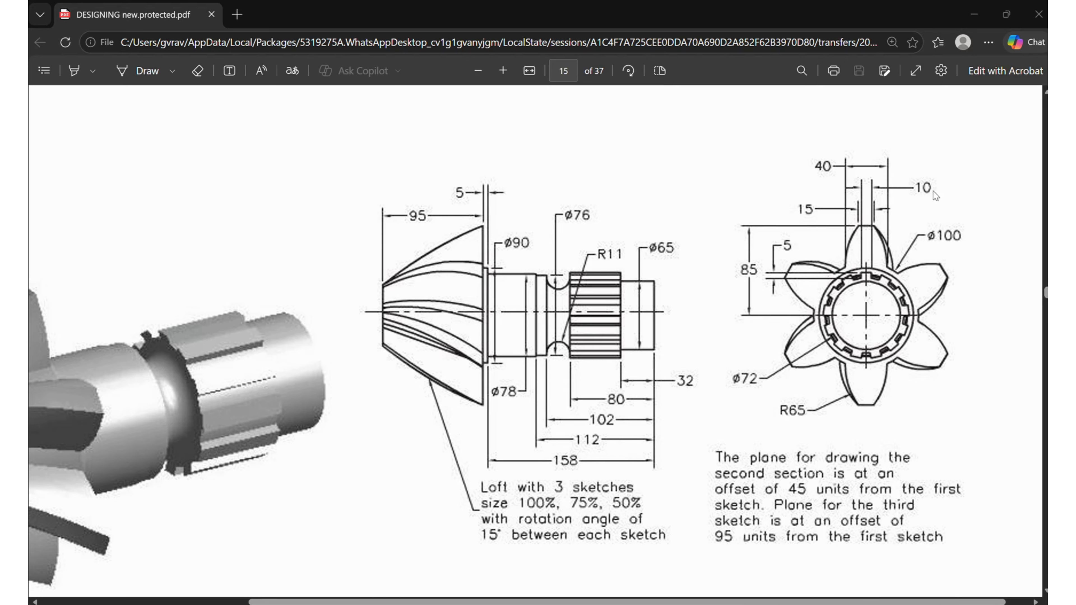
Switch to SOLIDWORKS and sketch a circle about 98 mm in diameter, centred on the origin, on the Front Plane
click(782, 557)
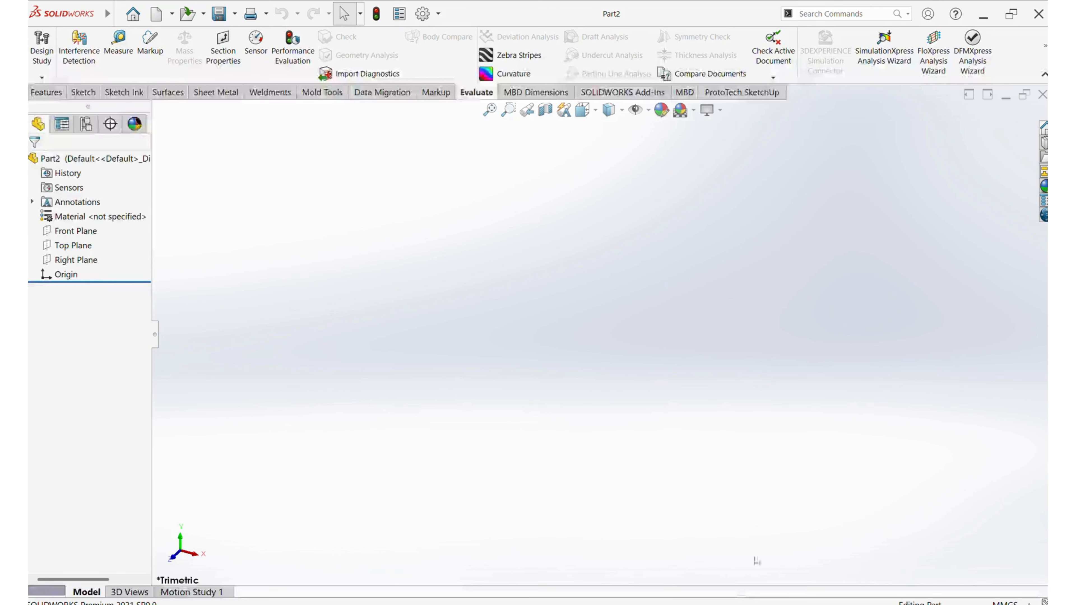
click(72, 231)
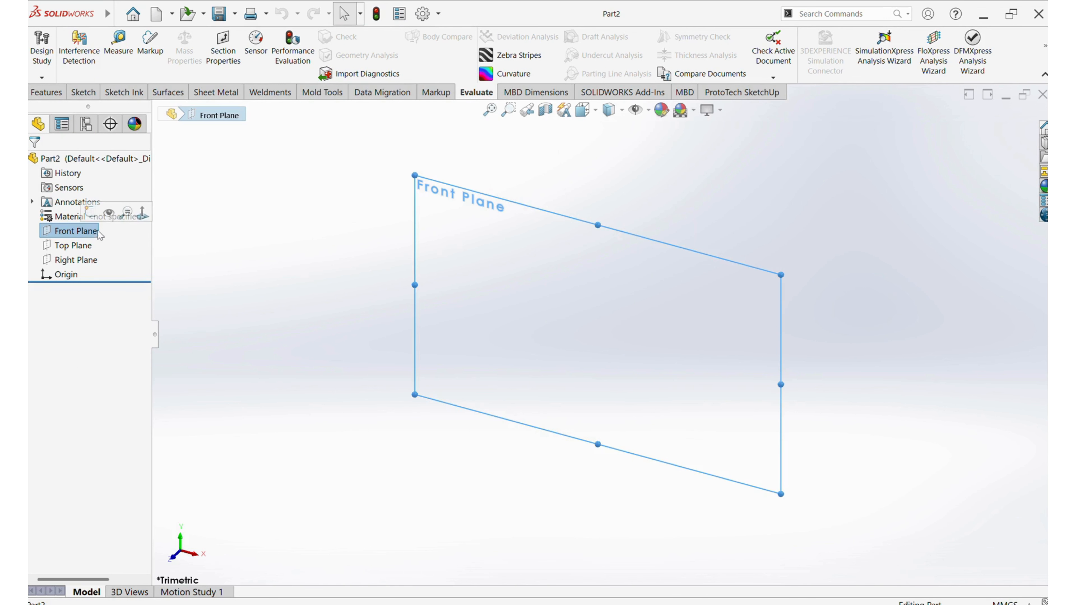
click(99, 216)
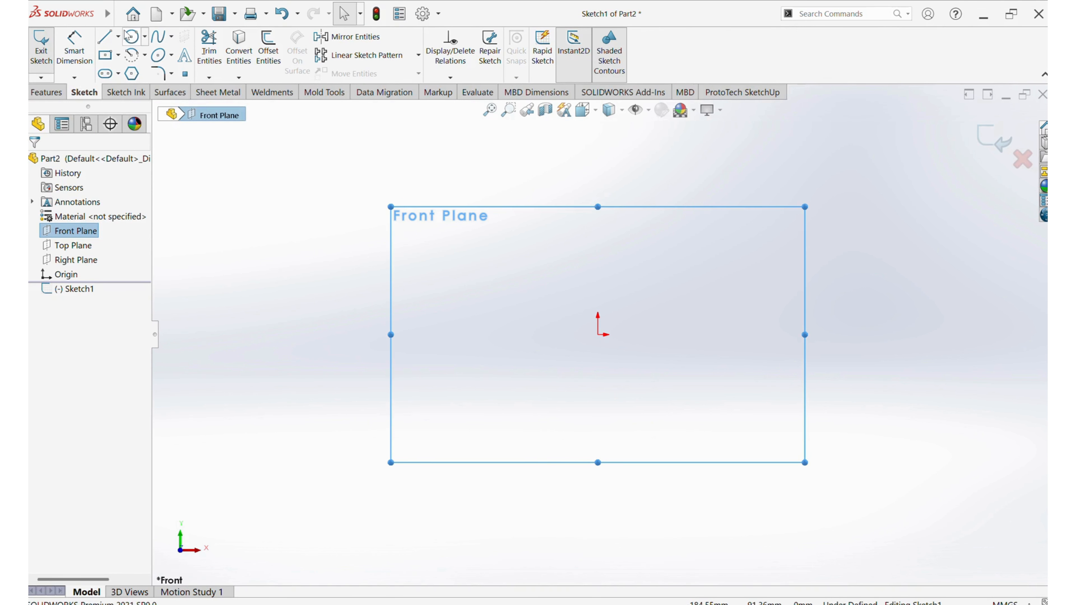
click(131, 37)
drag(598, 334, 686, 407)
key(Escape)
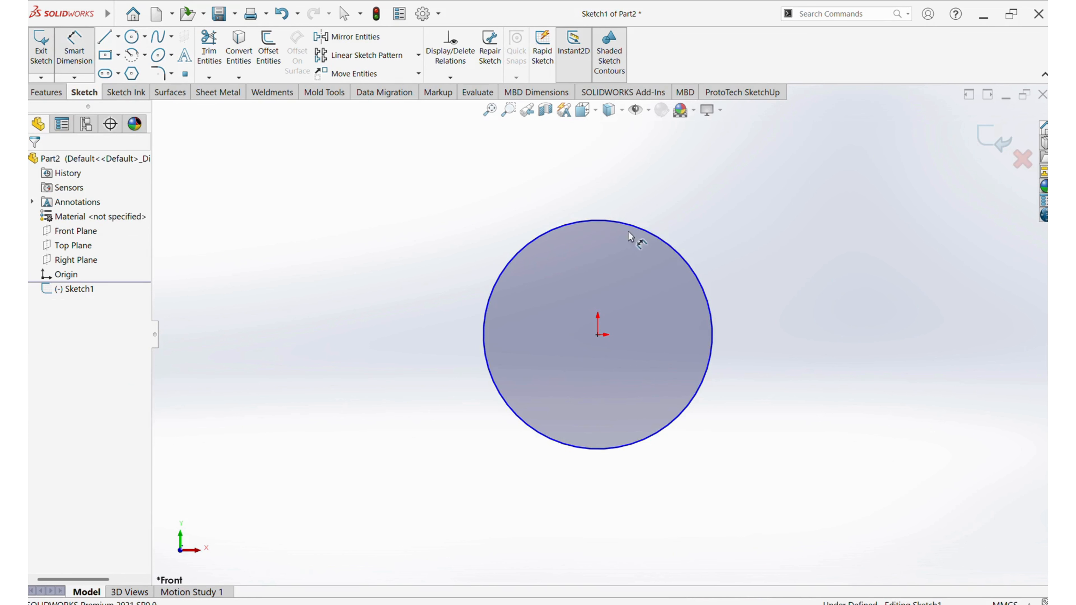
Dimension the circle's diameter as 100 mm
click(661, 241)
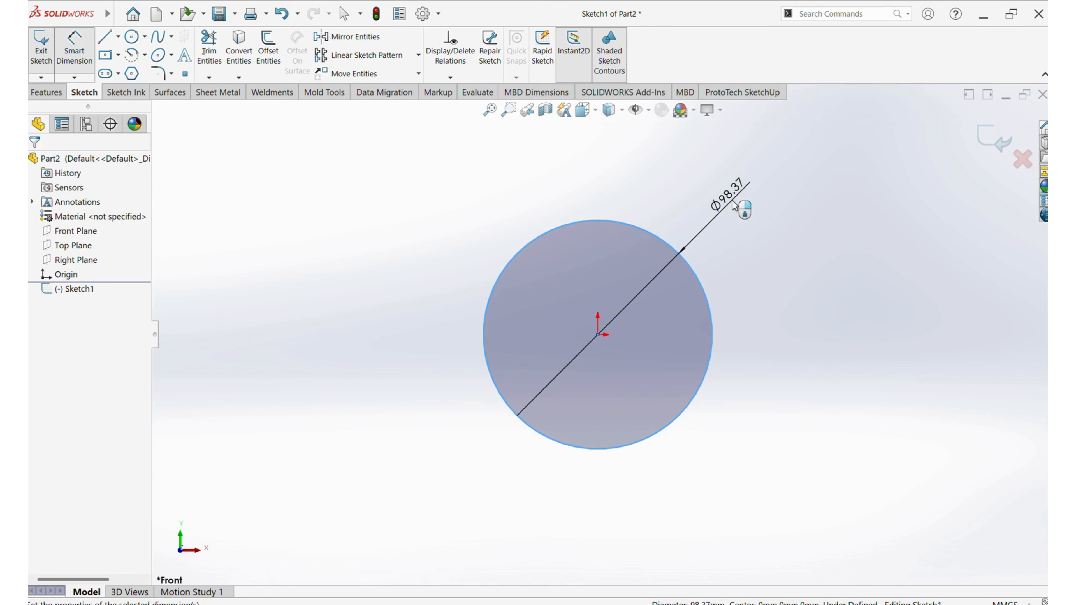
click(735, 205)
text(100)
key(Return)
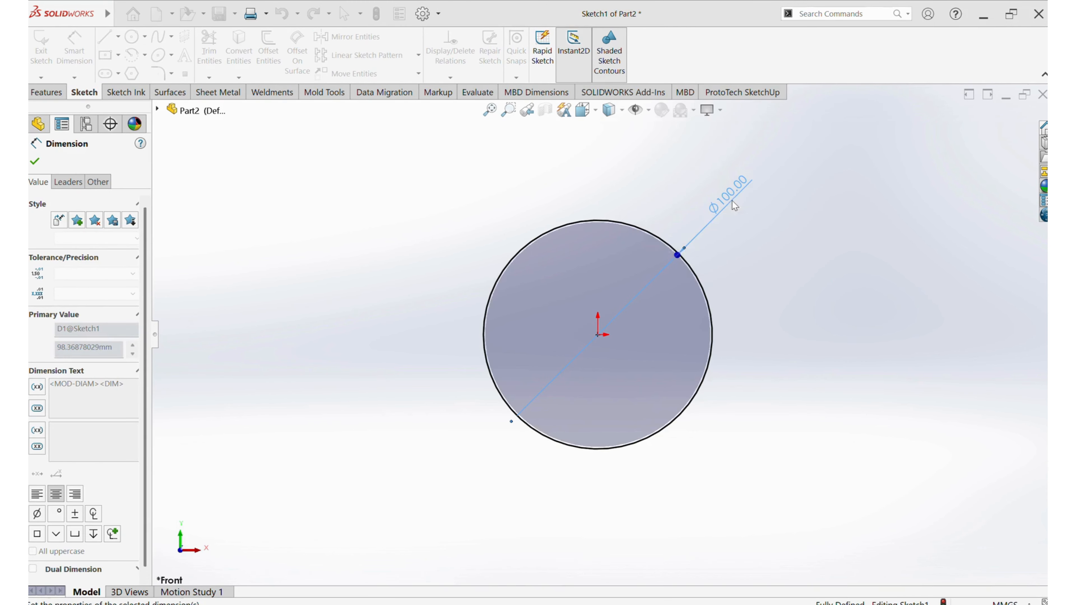
Draw a vertical centerline about 87 mm long upward from the origin, past the circle's upper edge
click(118, 37)
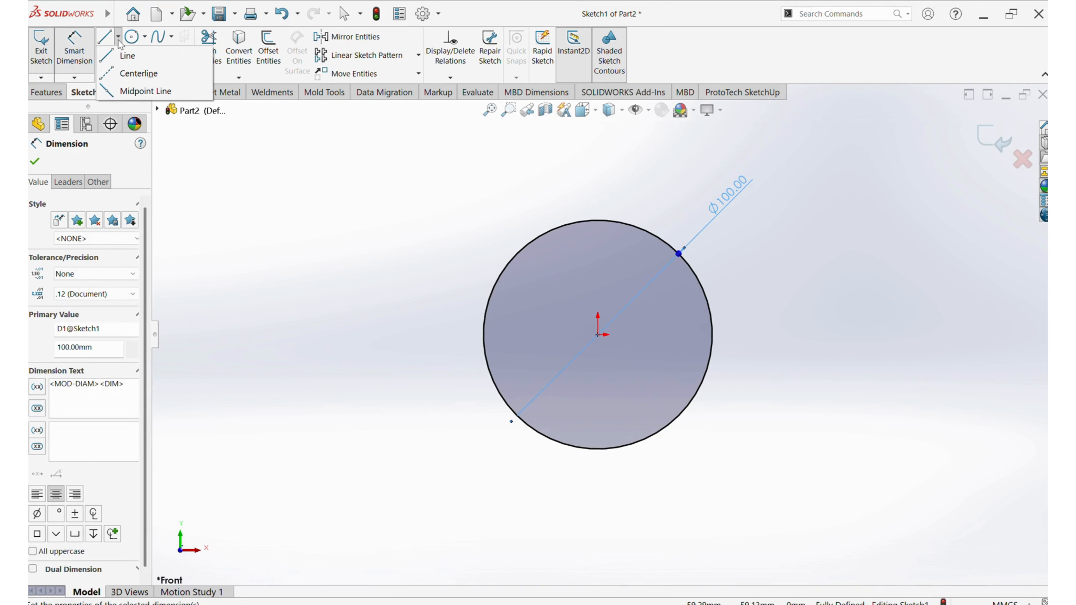
click(137, 73)
click(598, 334)
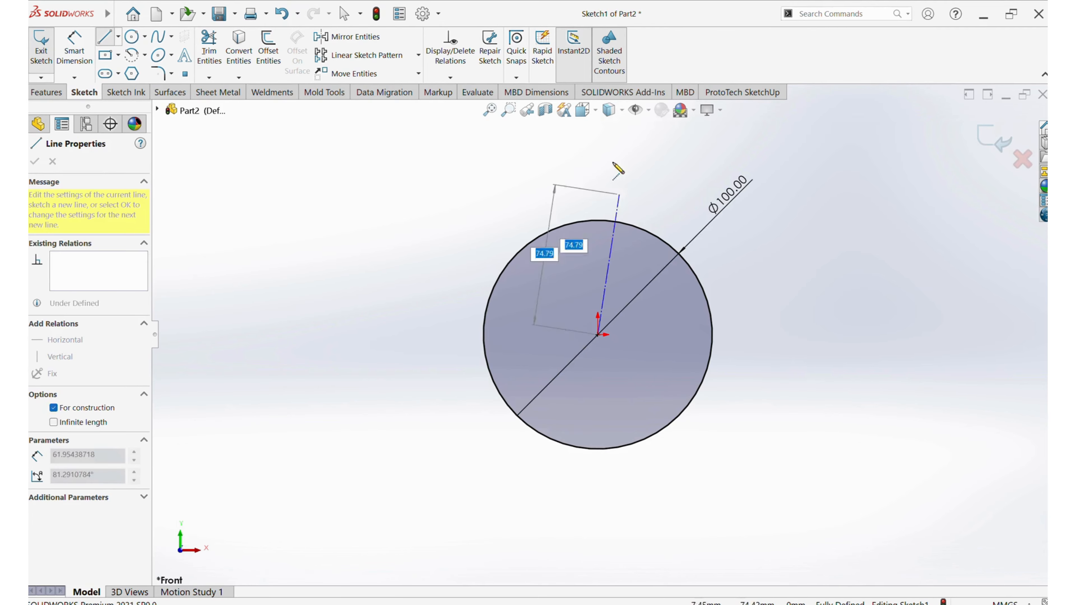
Dimension the vertical centerline's length as 85 mm
click(77, 45)
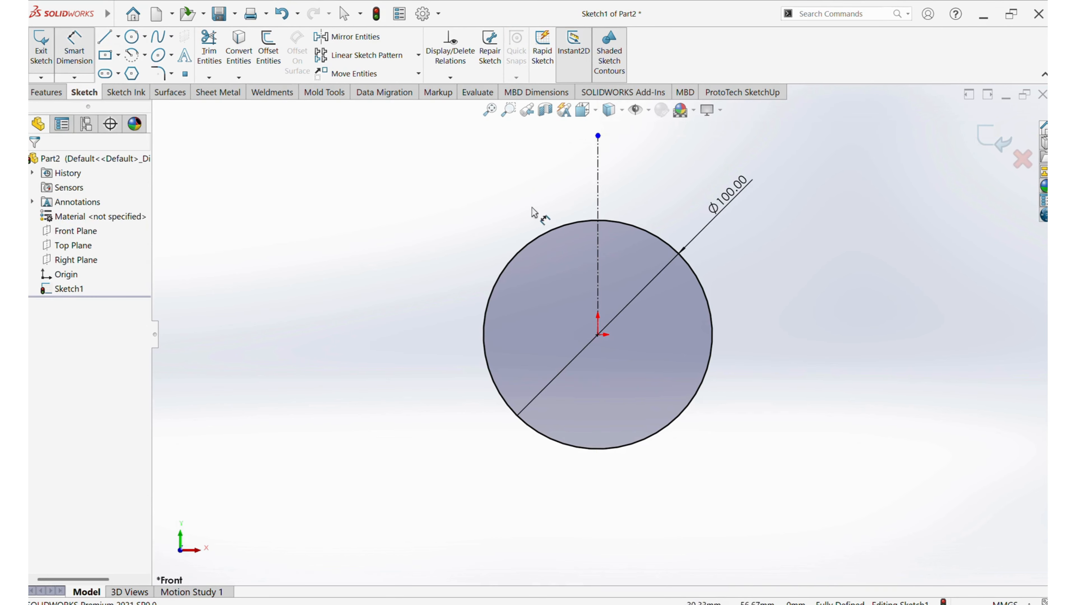
click(602, 199)
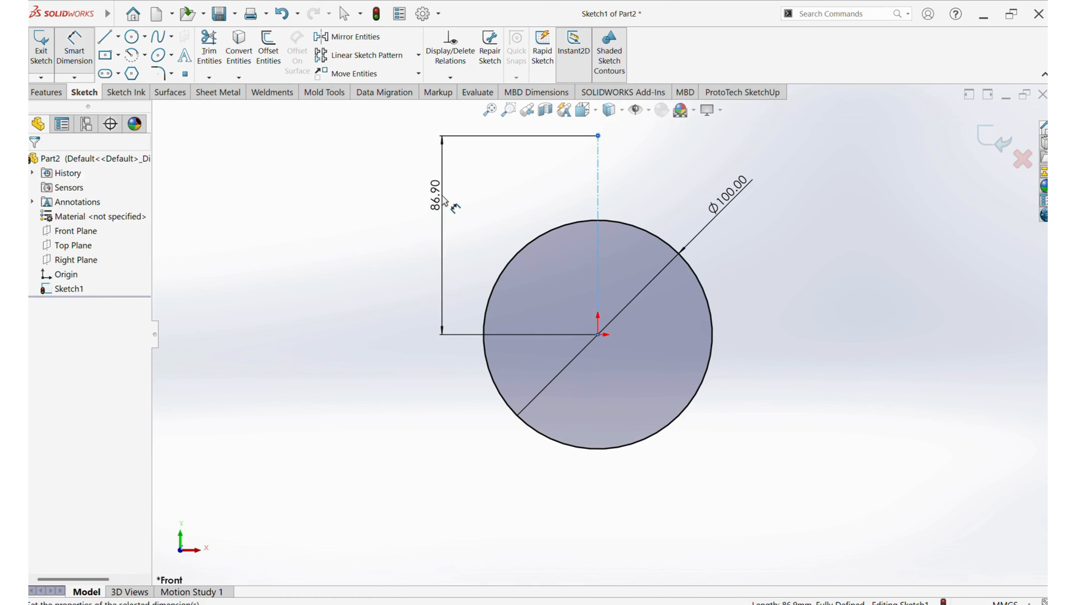
click(443, 200)
text(85)
key(Return)
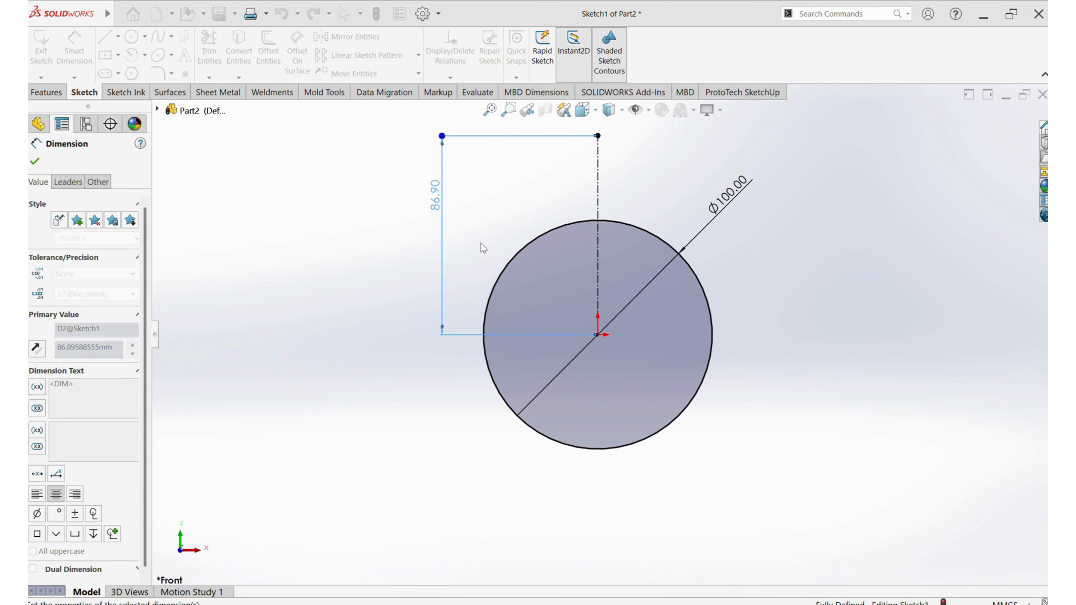
Draw a horizontal midpoint line about 48 mm long, centred on the upper end of the vertical centerline
scroll(621, 377, up, 1)
scroll(628, 178, down, 2)
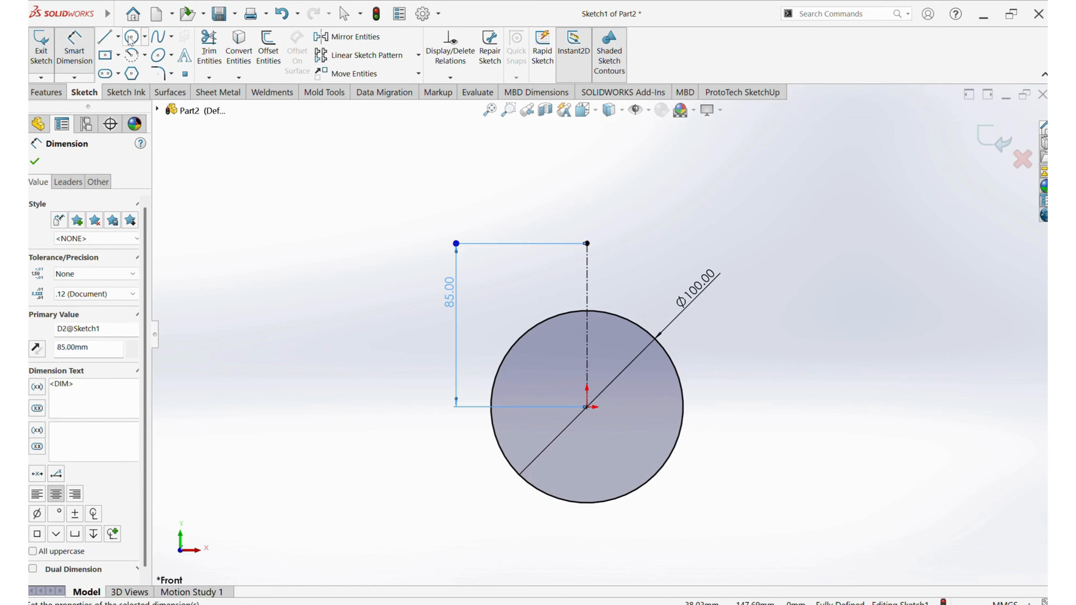
click(118, 36)
click(122, 90)
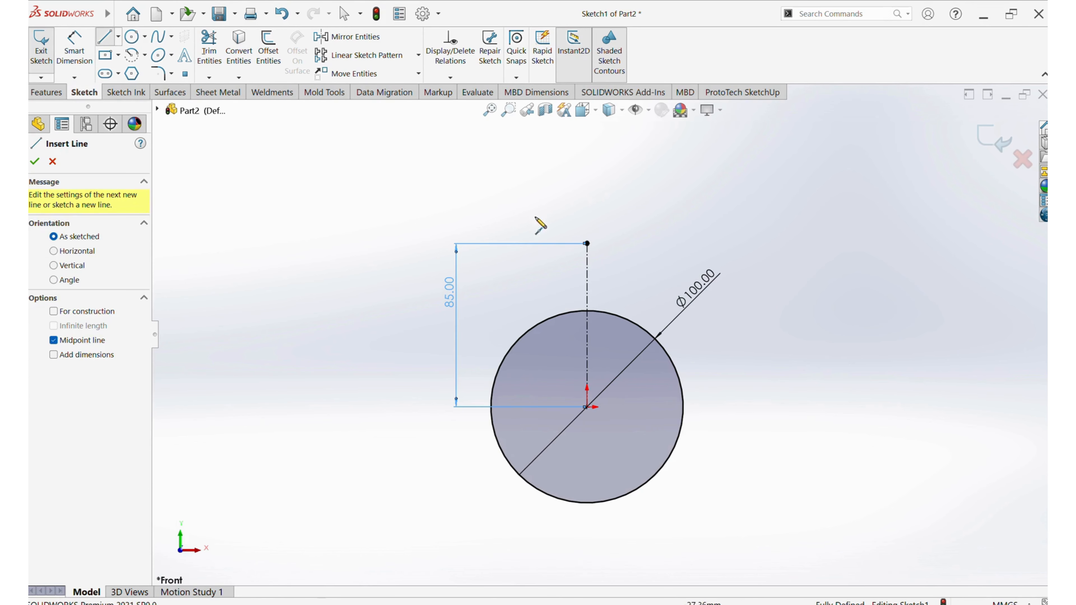
click(586, 243)
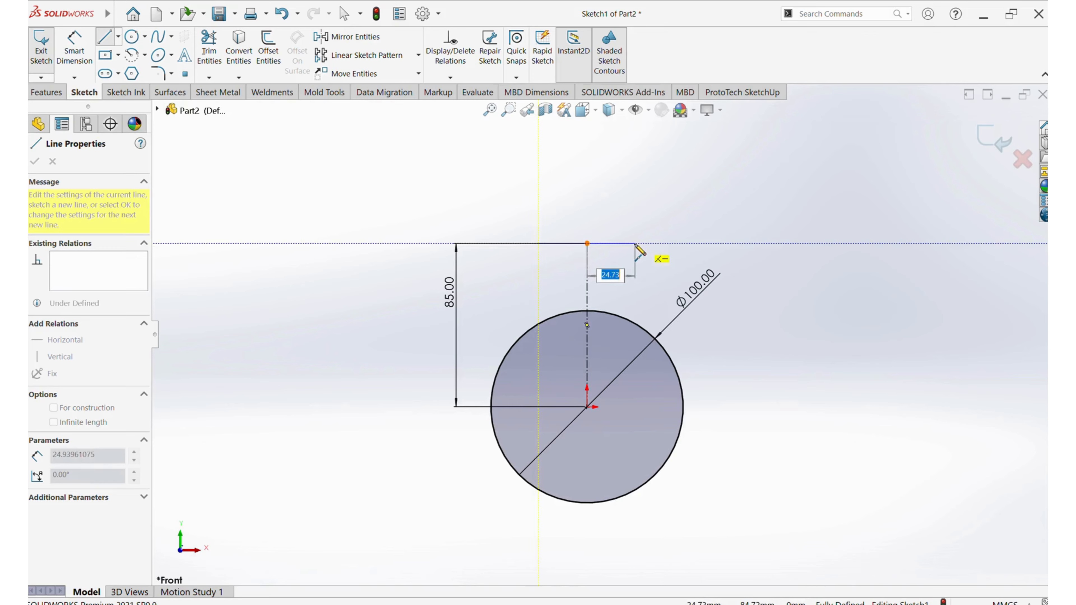
click(633, 243)
Dimension the horizontal line's length as 15 mm
click(63, 55)
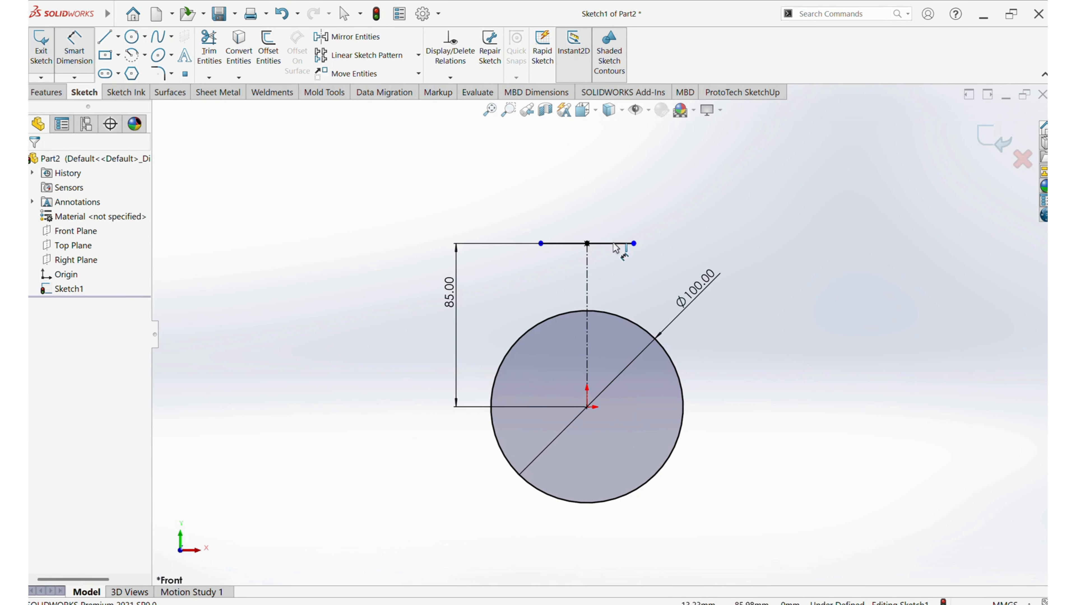
click(622, 243)
click(605, 217)
text(15)
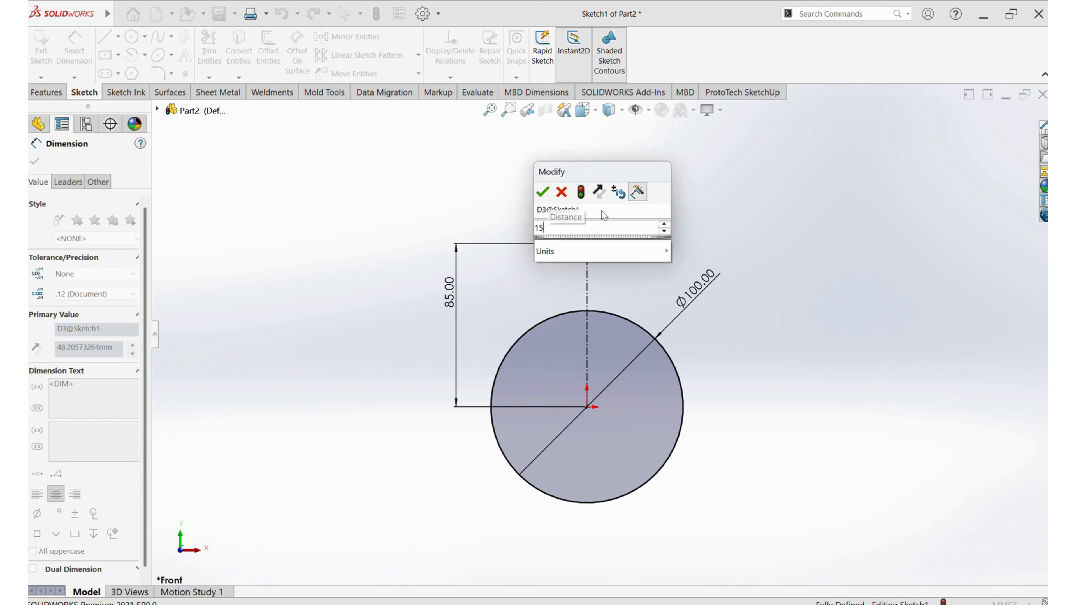
key(Return)
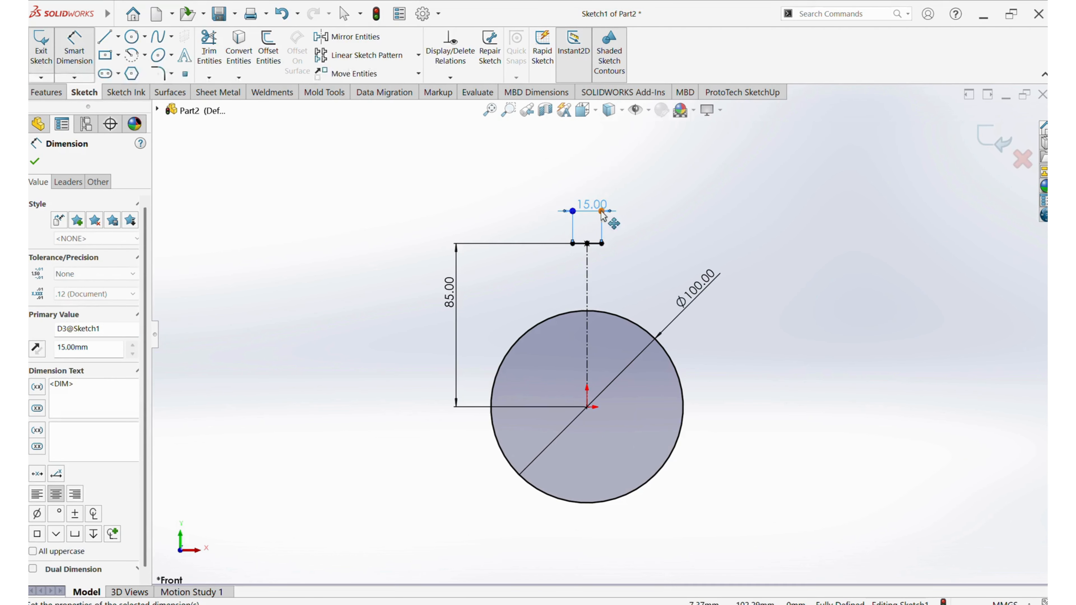
Draw two outward-bulging three-point arcs of about 54 mm radius from the horizontal line's ends down to the circle
click(144, 55)
click(164, 111)
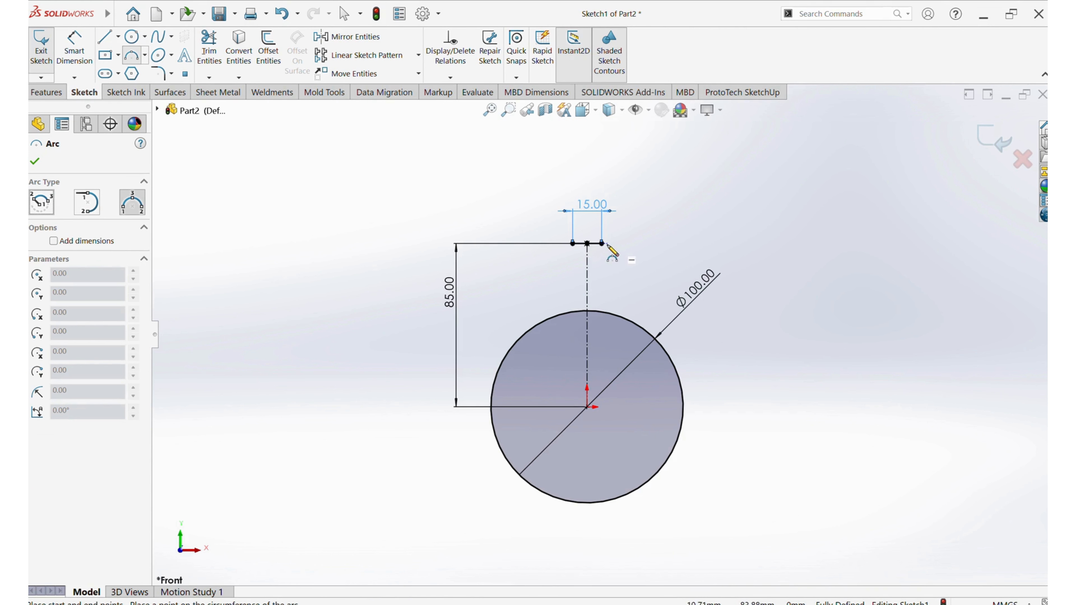
click(602, 243)
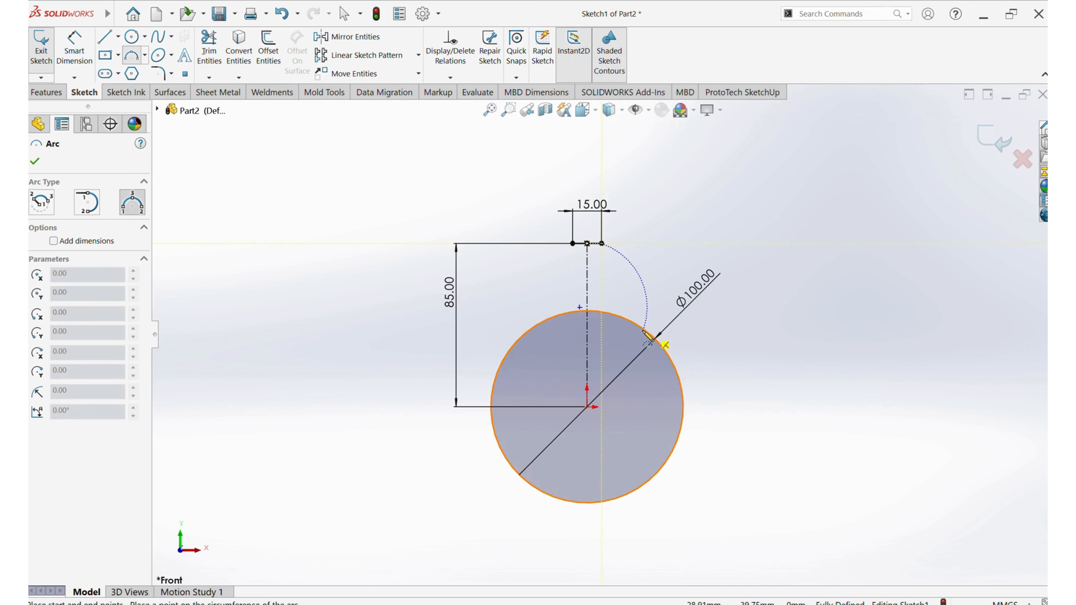
click(644, 347)
click(635, 285)
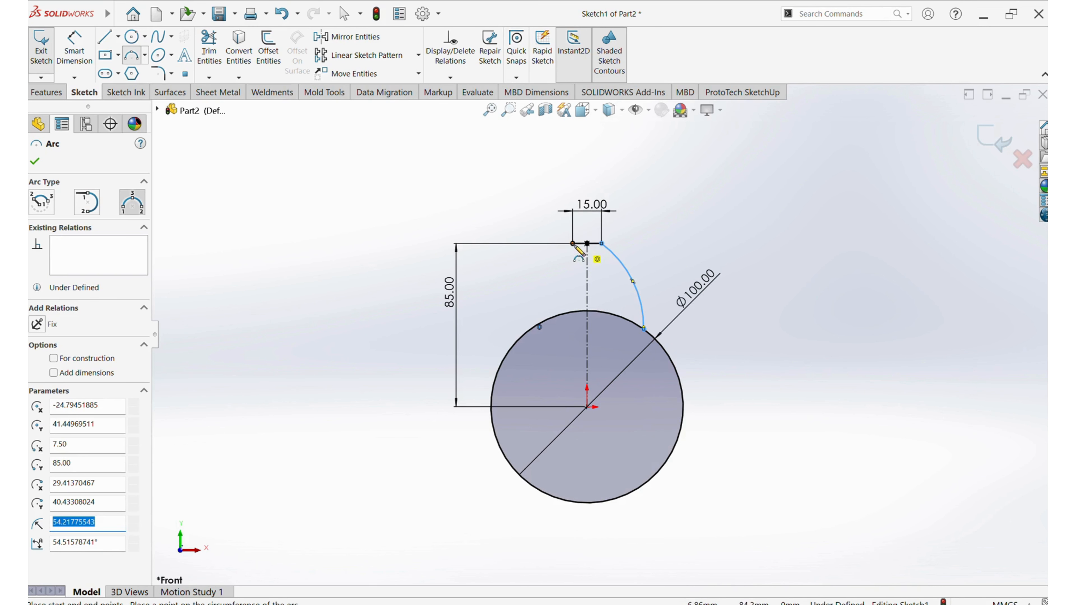
click(572, 244)
click(551, 317)
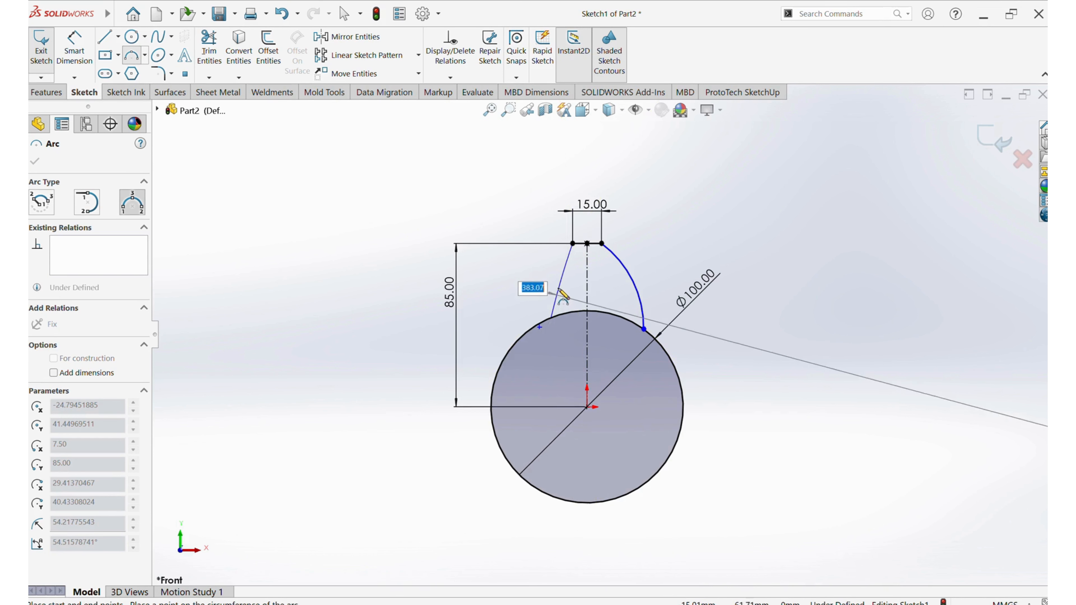
click(554, 278)
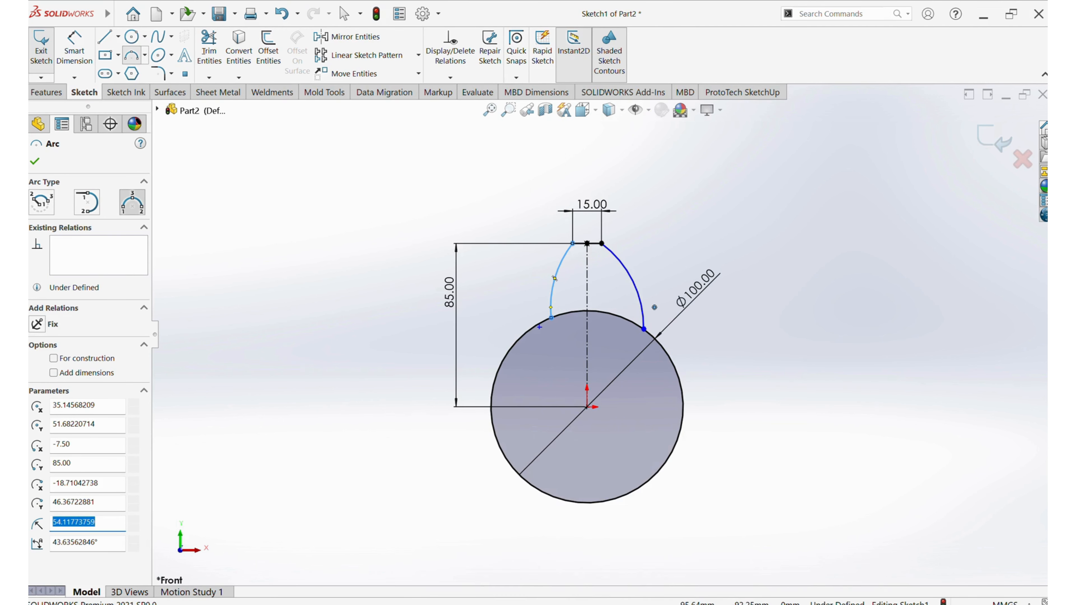
Consult the petal dimensions in the reference PDF drawing and dimension the right arc's radius as 65 mm
mouse_move(743, 604)
mouse_move(589, 604)
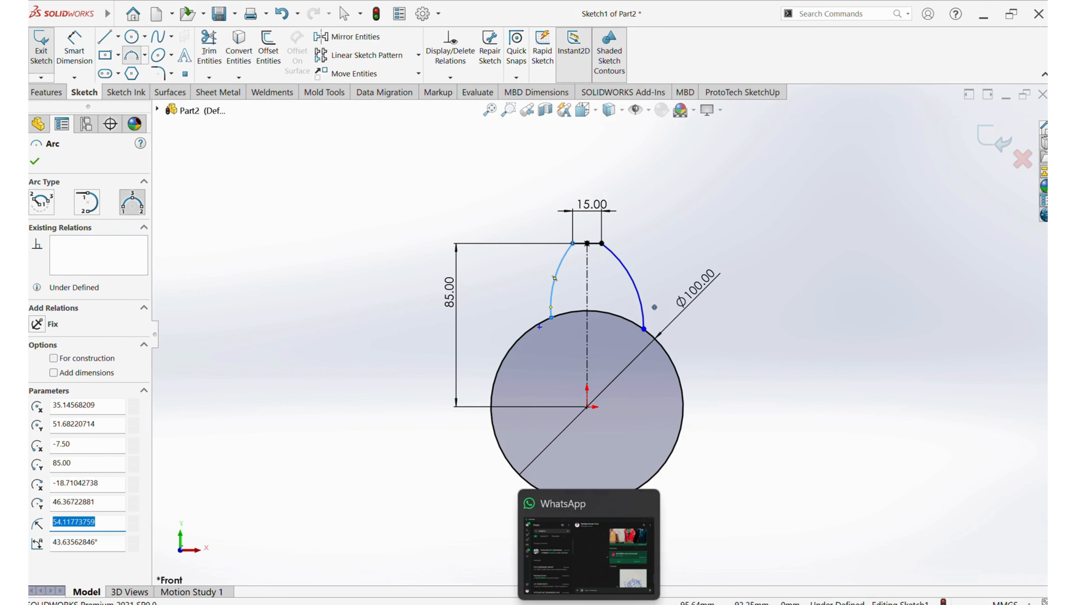
mouse_move(526, 604)
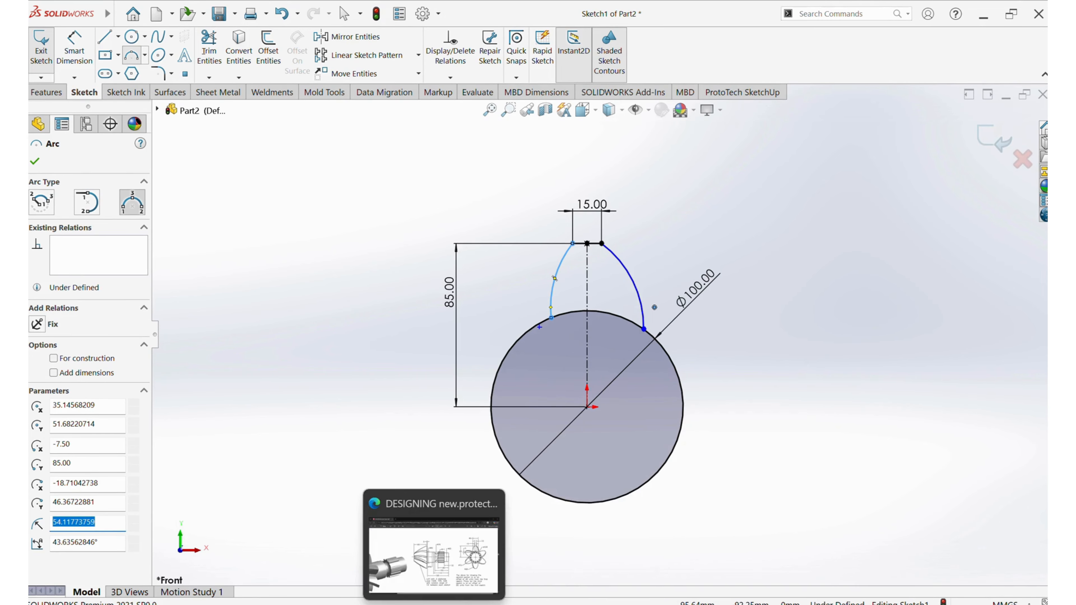
click(434, 604)
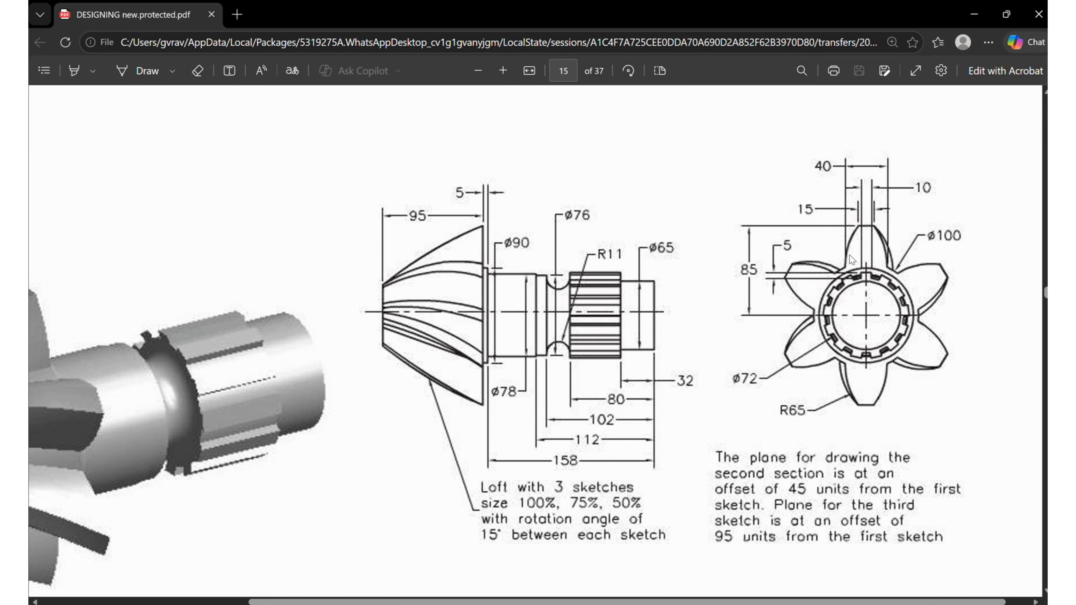
click(974, 14)
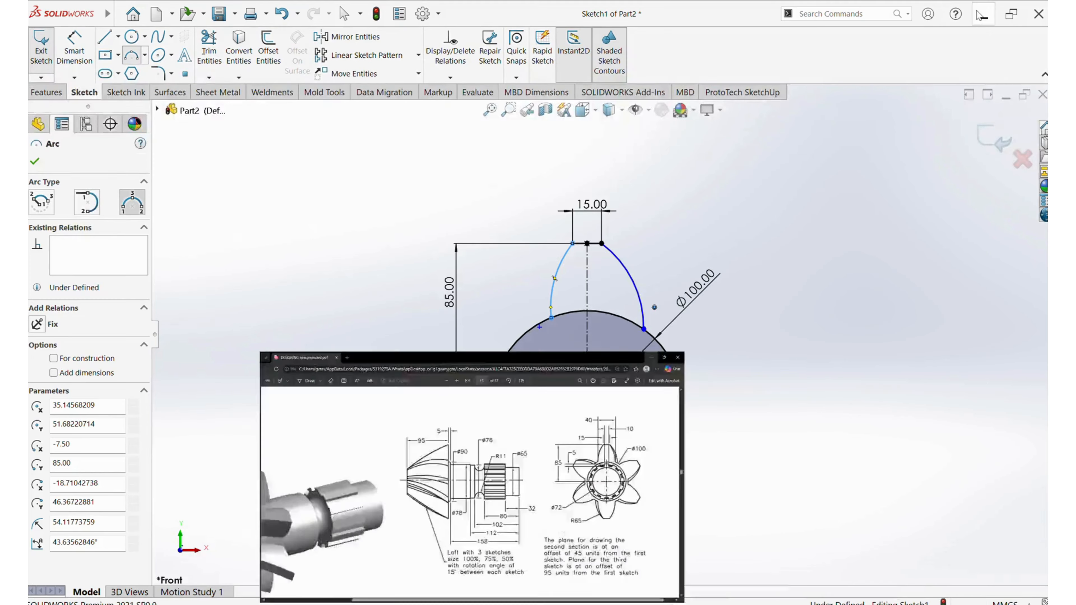
click(72, 47)
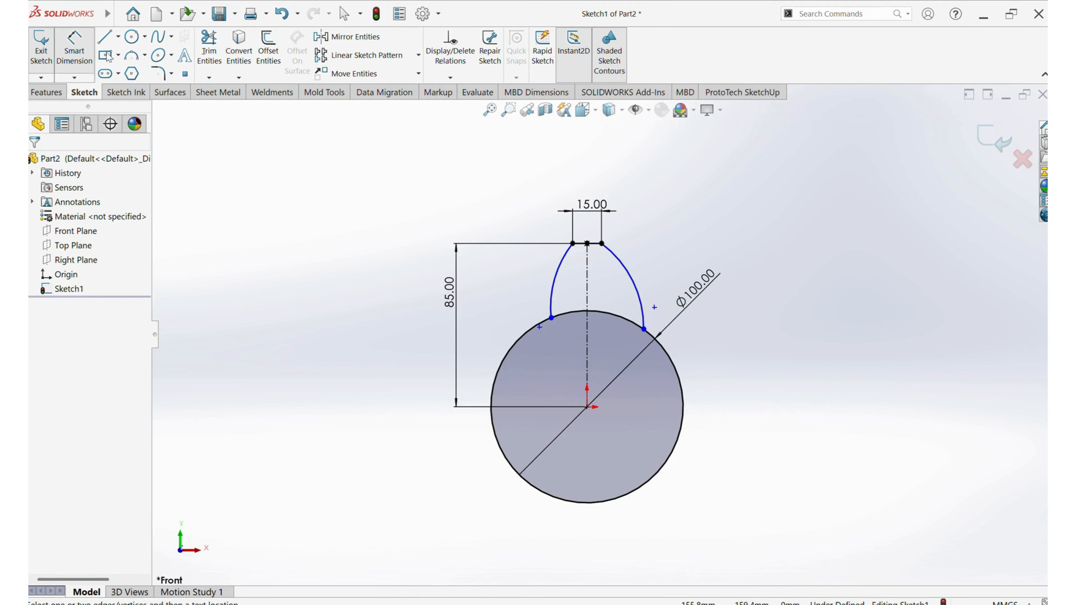
click(634, 277)
click(681, 261)
text(65)
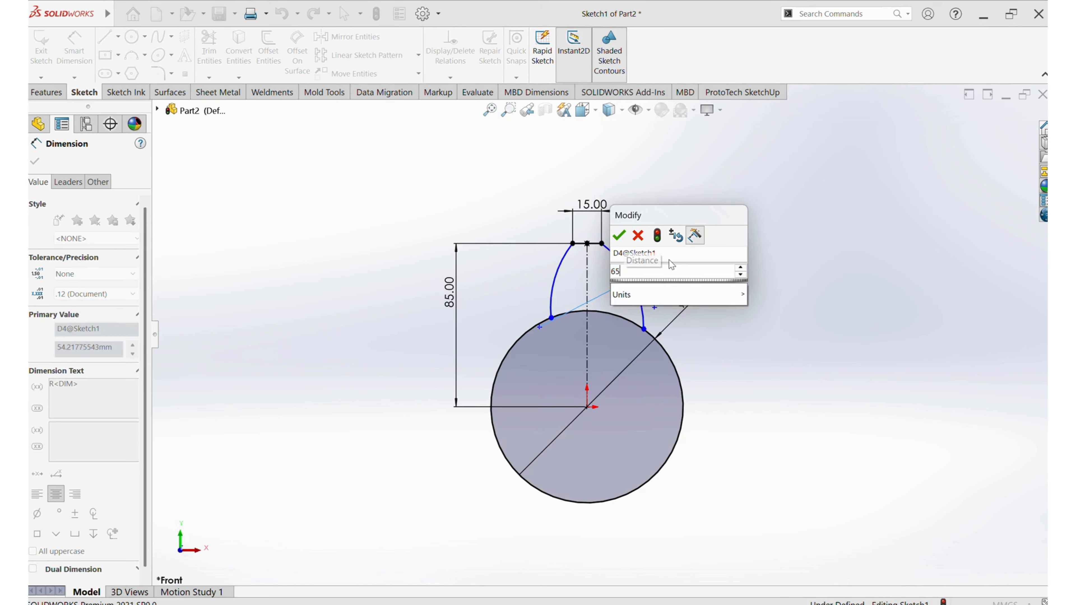
key(Return)
Dimension the left arc's radius as 65 mm
click(563, 282)
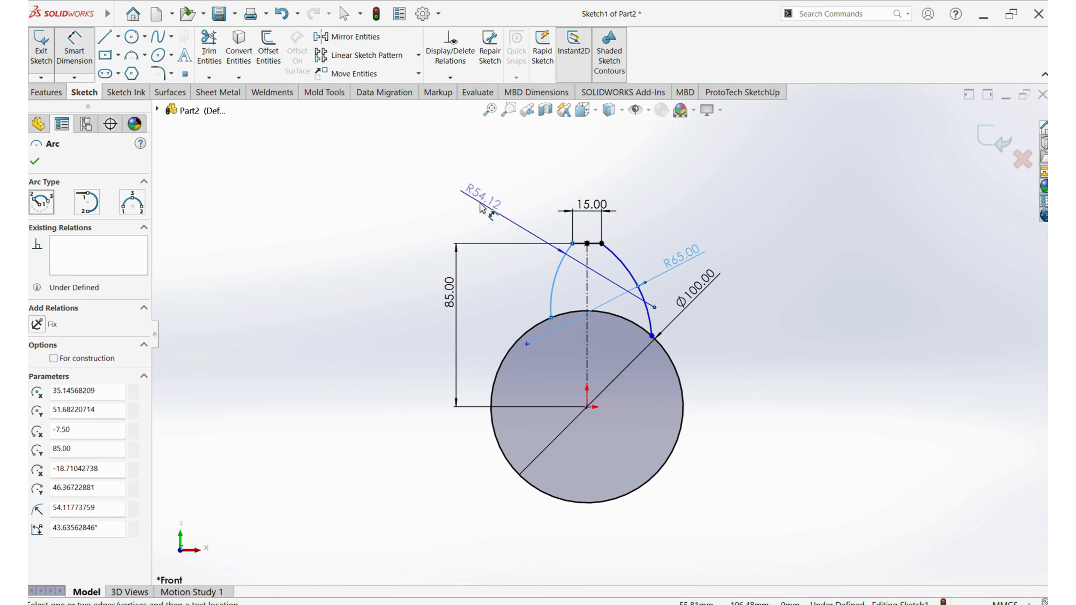
click(479, 203)
text(65)
key(Return)
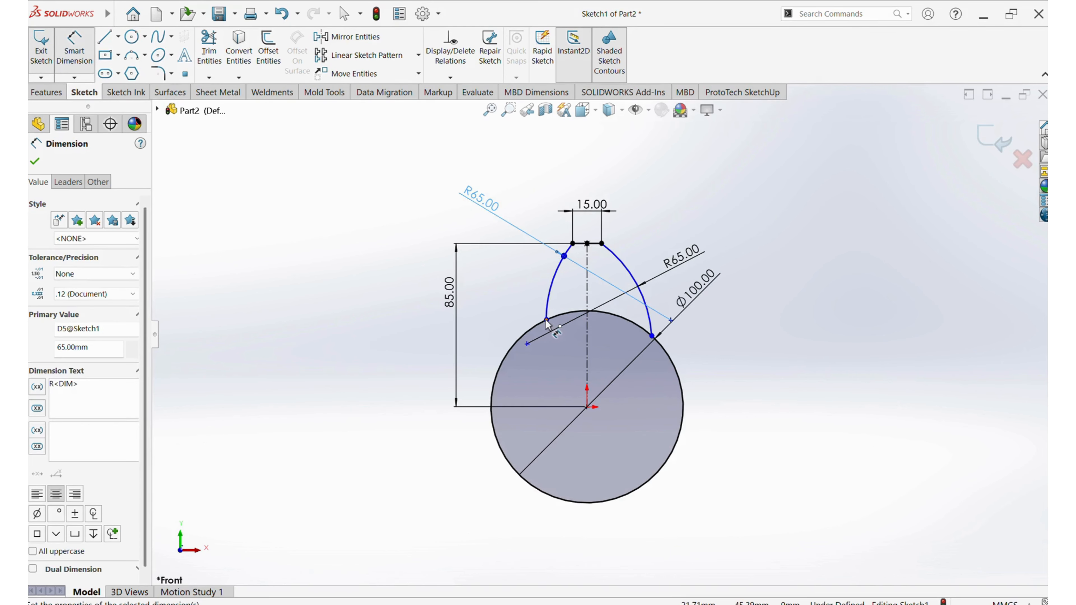
Dimension the horizontal distance between the two arcs' lower endpoints on the circle as 40 mm
click(652, 337)
click(652, 338)
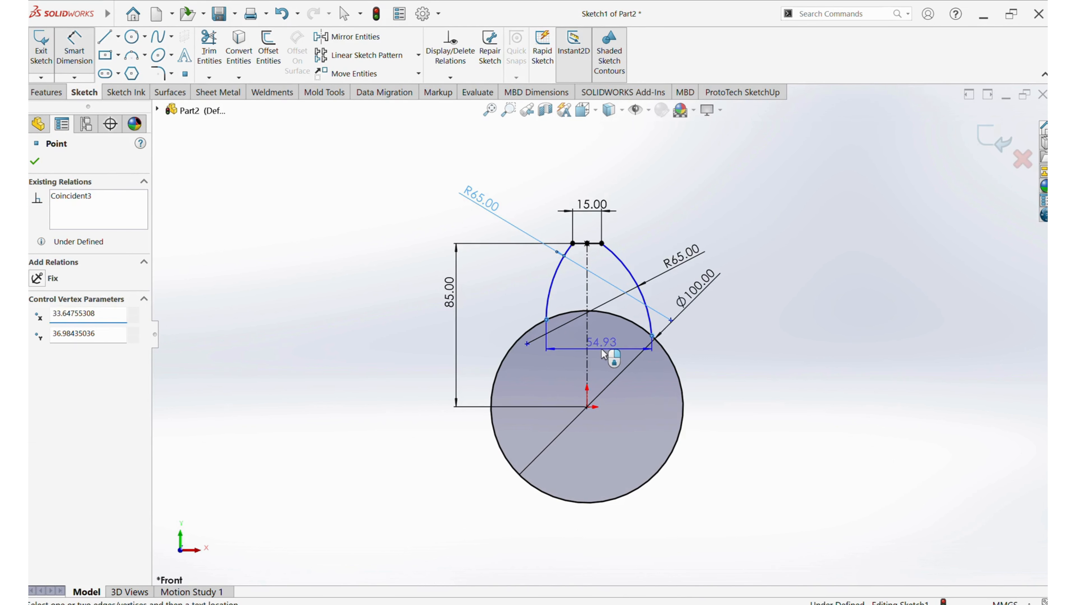
click(606, 354)
text(40)
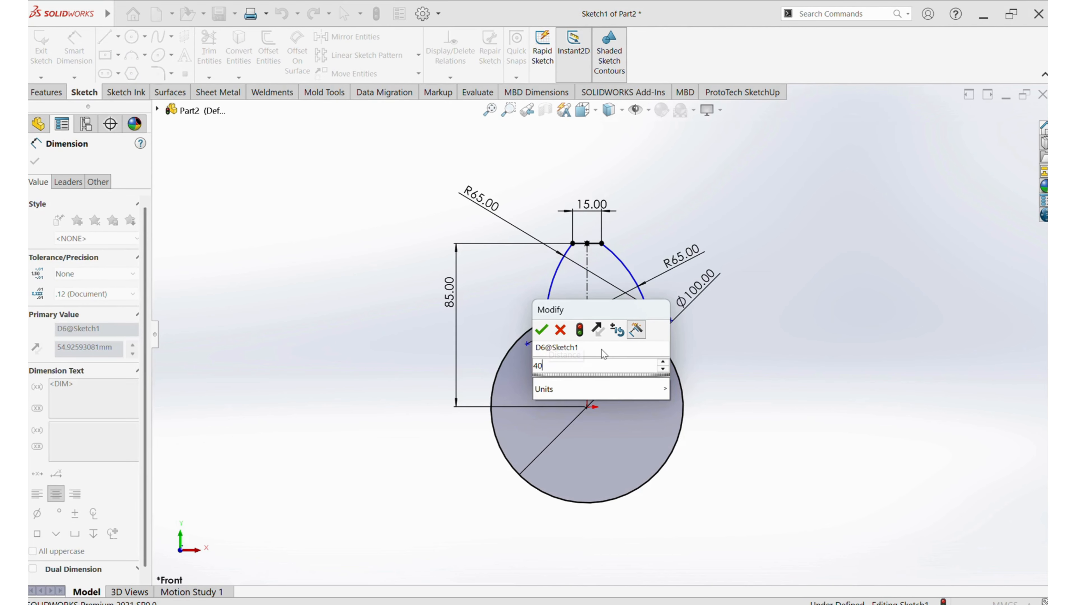
key(Return)
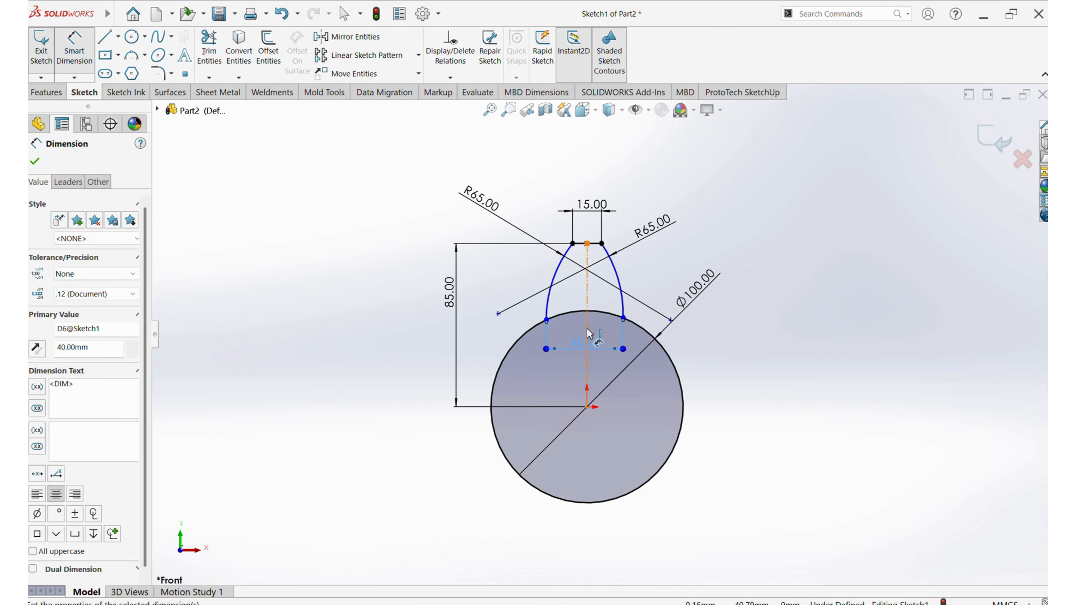
Dimension the horizontal distance from the vertical centerline to the right arc's lower endpoint as 20 mm
click(621, 329)
click(658, 335)
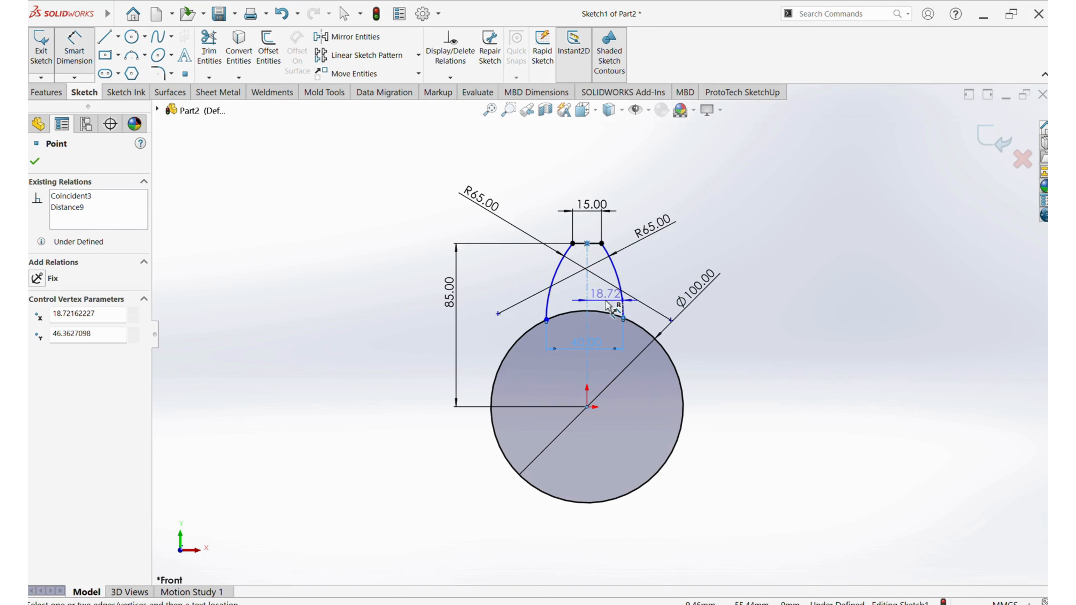
click(618, 309)
text(20)
key(Return)
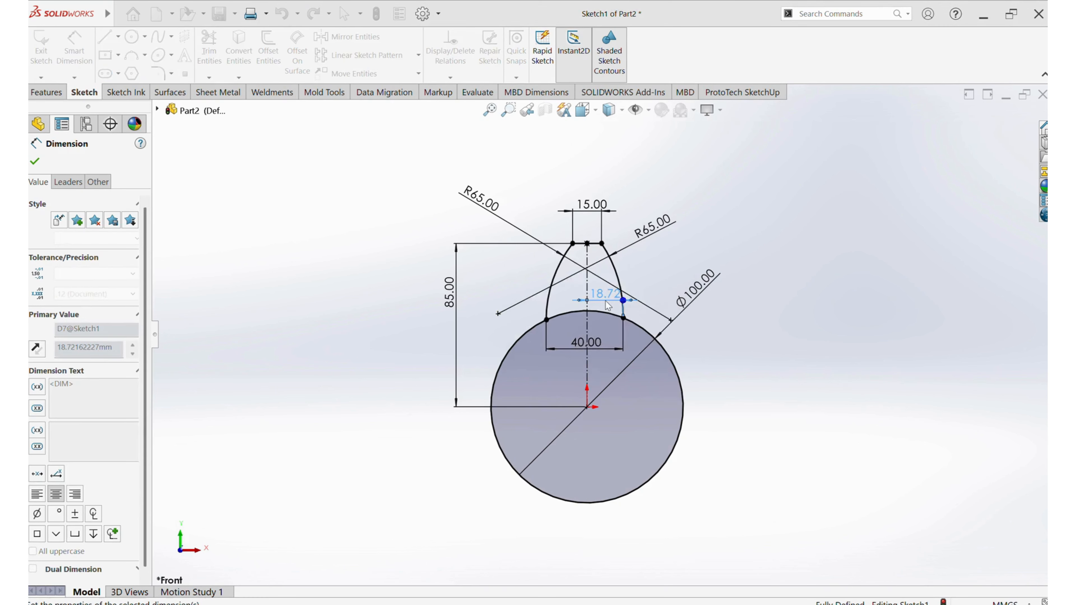
Circular-pattern the petal's two arcs and tip line about the origin with 6 equally spaced instances over 360 degrees
scroll(631, 318, down, 2)
scroll(602, 327, up, 2)
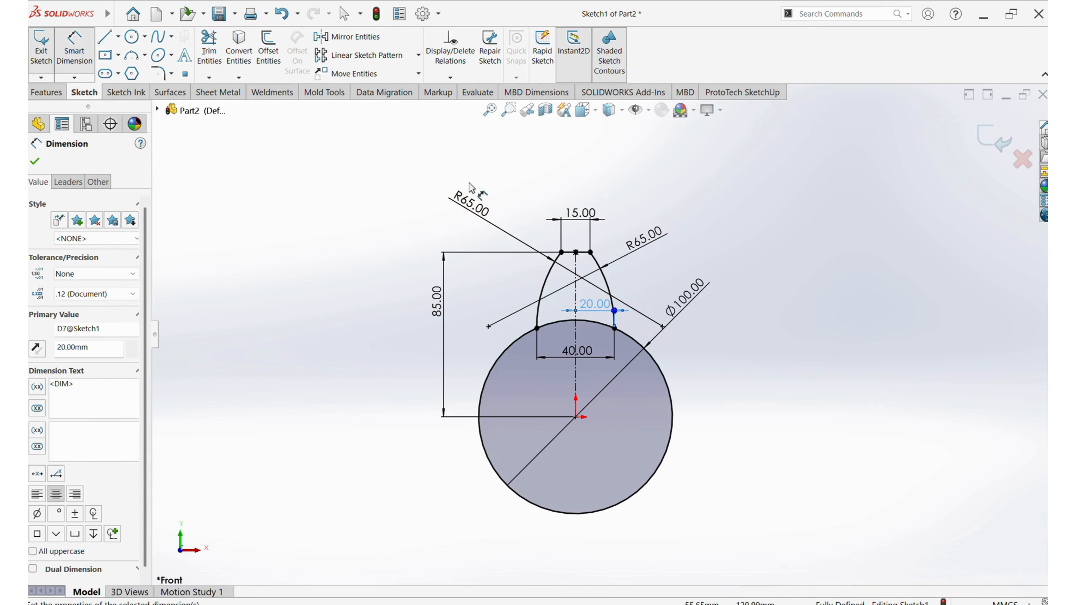
click(514, 192)
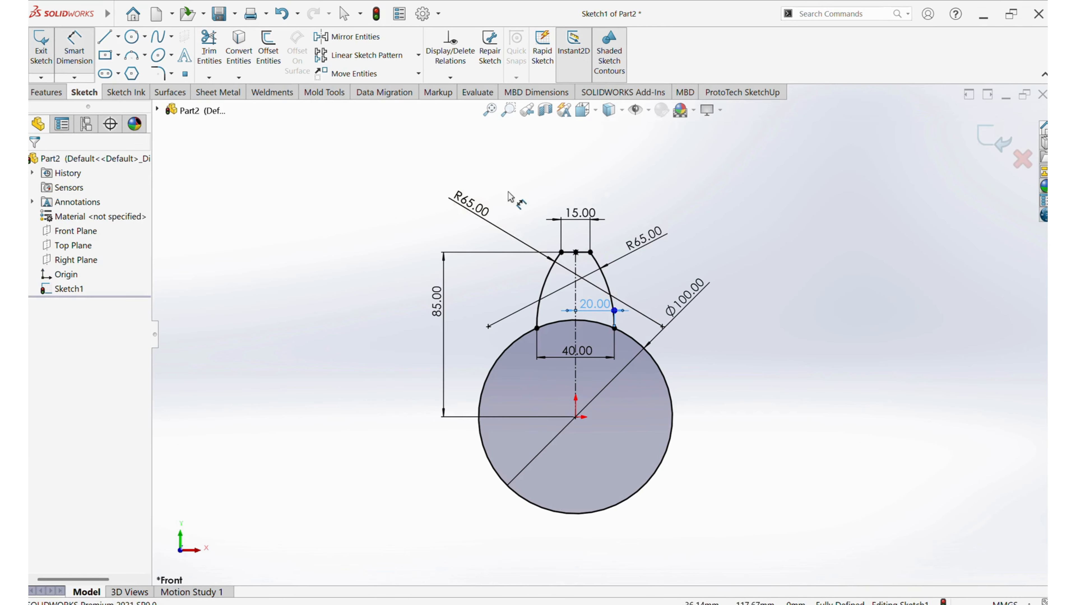
right_click(688, 208)
click(720, 254)
mouse_move(514, 187)
mouse_down()
mouse_move(584, 241)
mouse_move(626, 354)
mouse_up()
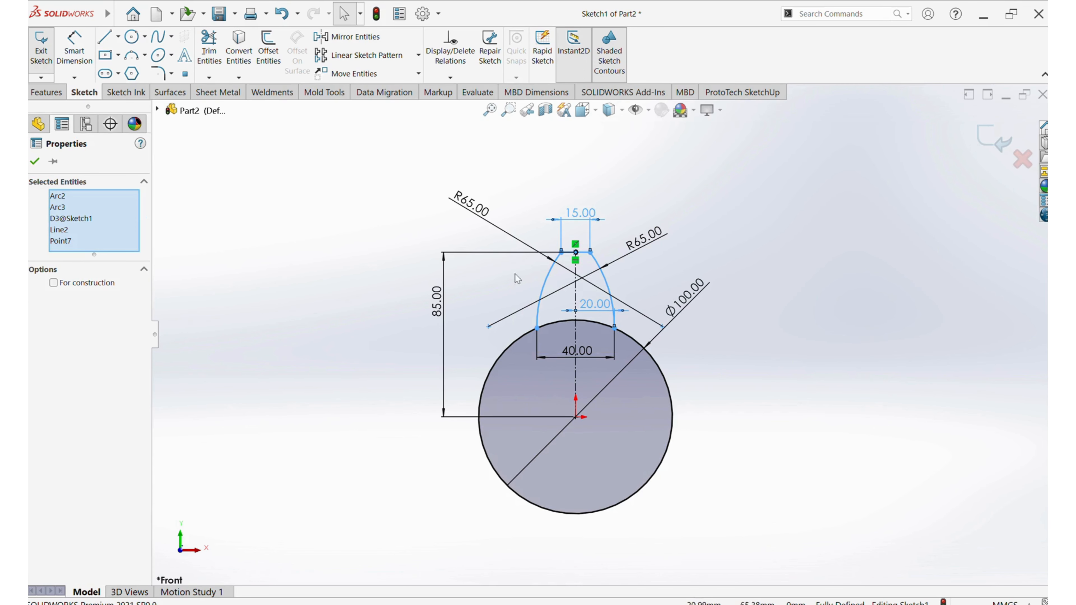
click(418, 56)
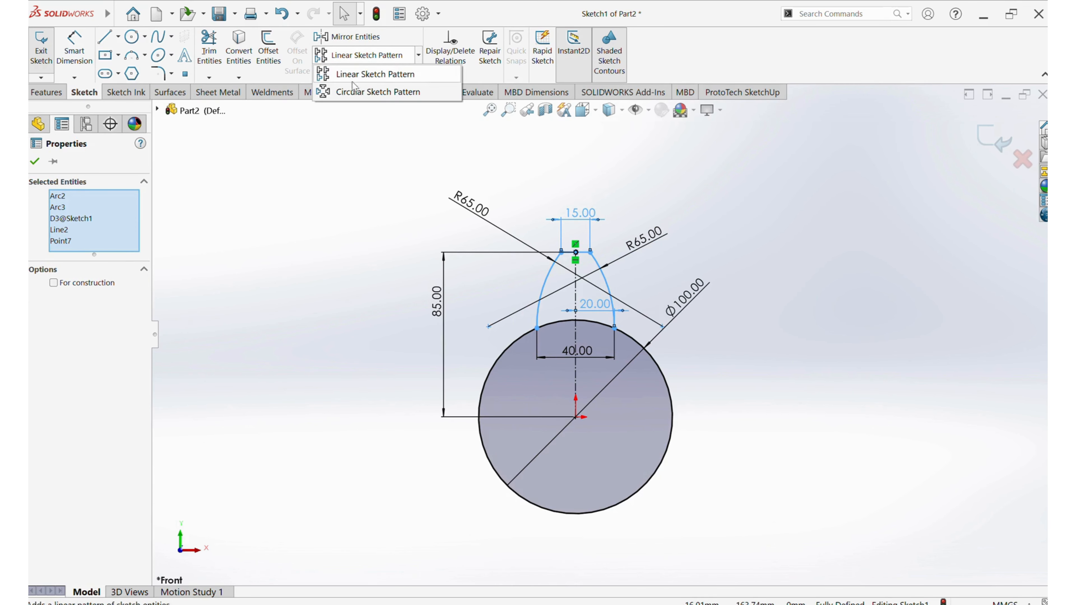
click(374, 92)
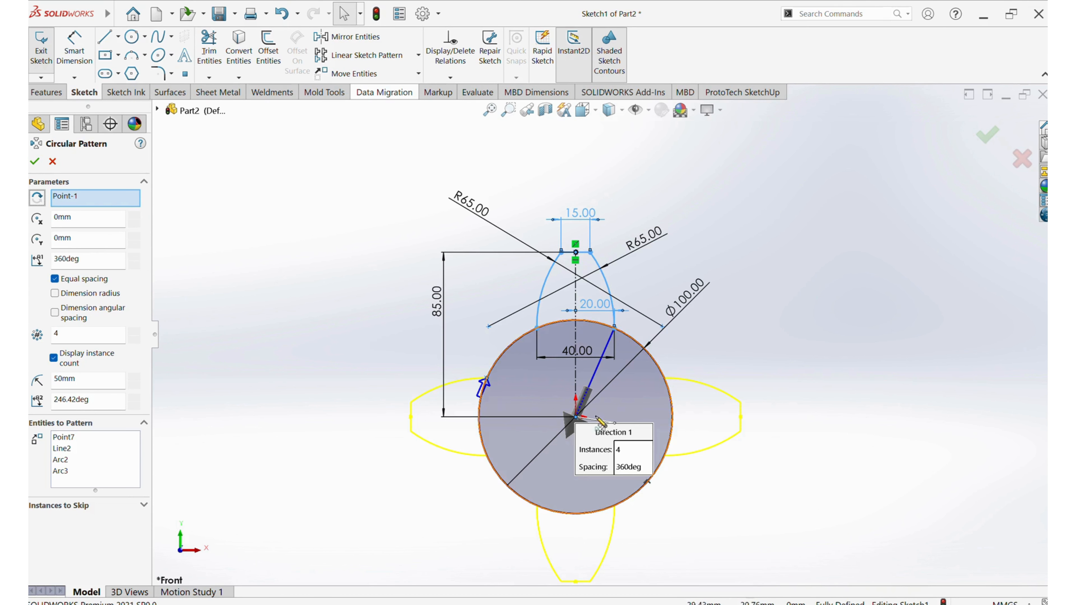
click(134, 331)
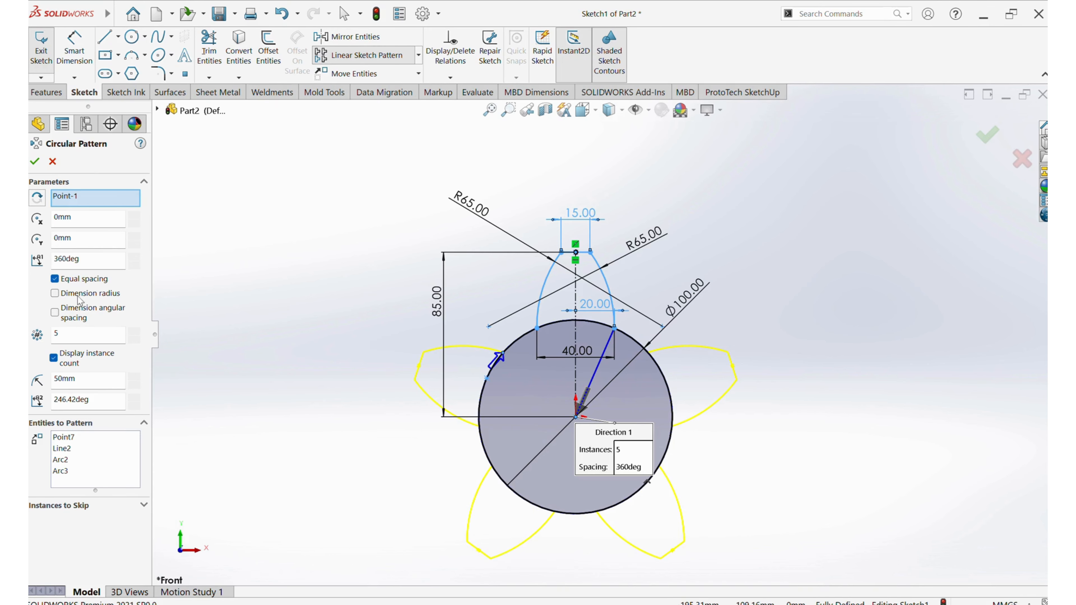
click(134, 331)
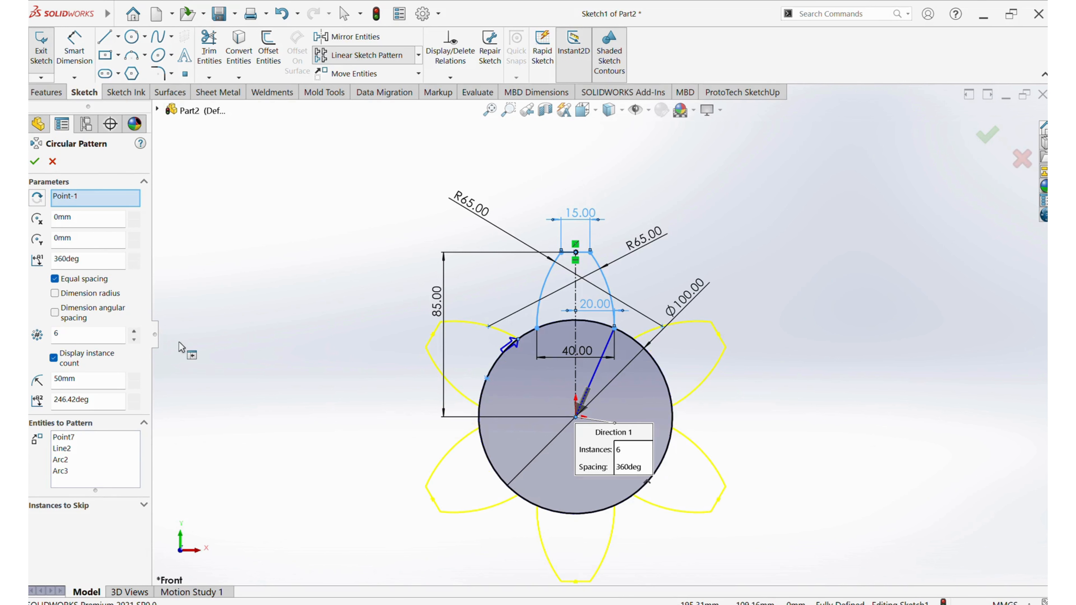
click(36, 163)
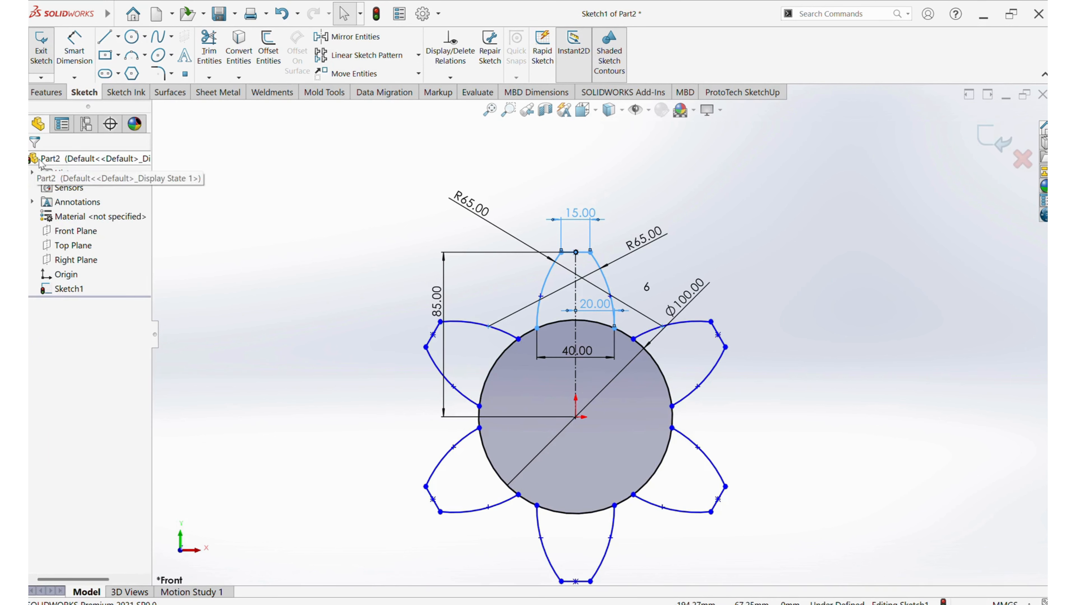
Trim away the circle segments crossing the bases of the six petals to leave one closed outline, and exit the sketch
click(209, 46)
mouse_move(496, 369)
mouse_down()
mouse_move(507, 452)
mouse_move(480, 477)
mouse_move(480, 360)
mouse_up()
mouse_move(566, 363)
mouse_down()
mouse_move(561, 316)
mouse_move(661, 354)
mouse_move(671, 424)
mouse_move(644, 492)
mouse_up()
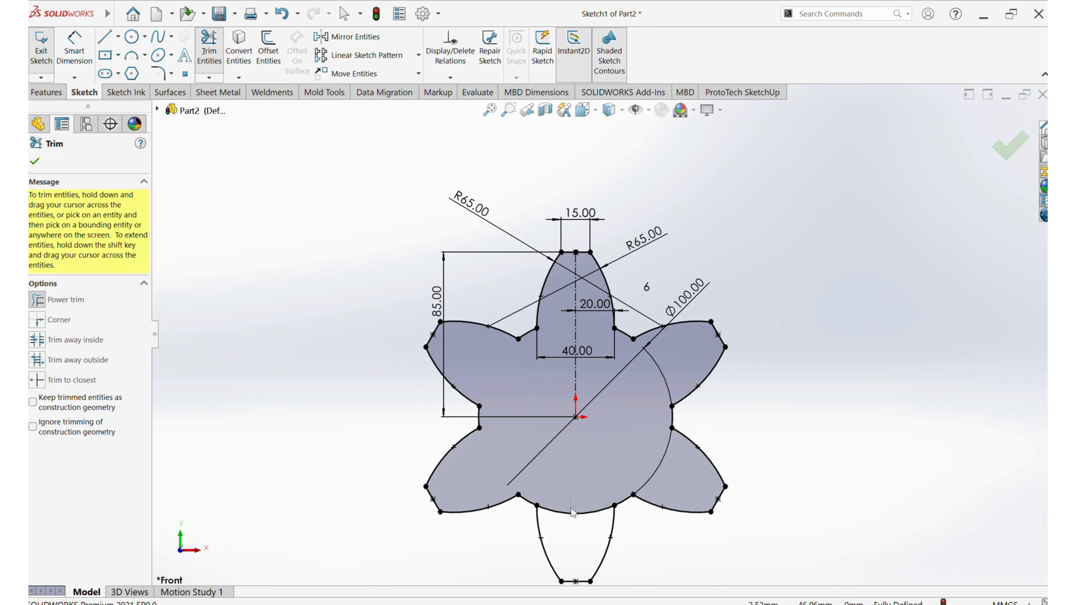
drag(571, 508, 567, 531)
scroll(742, 381, up, 3)
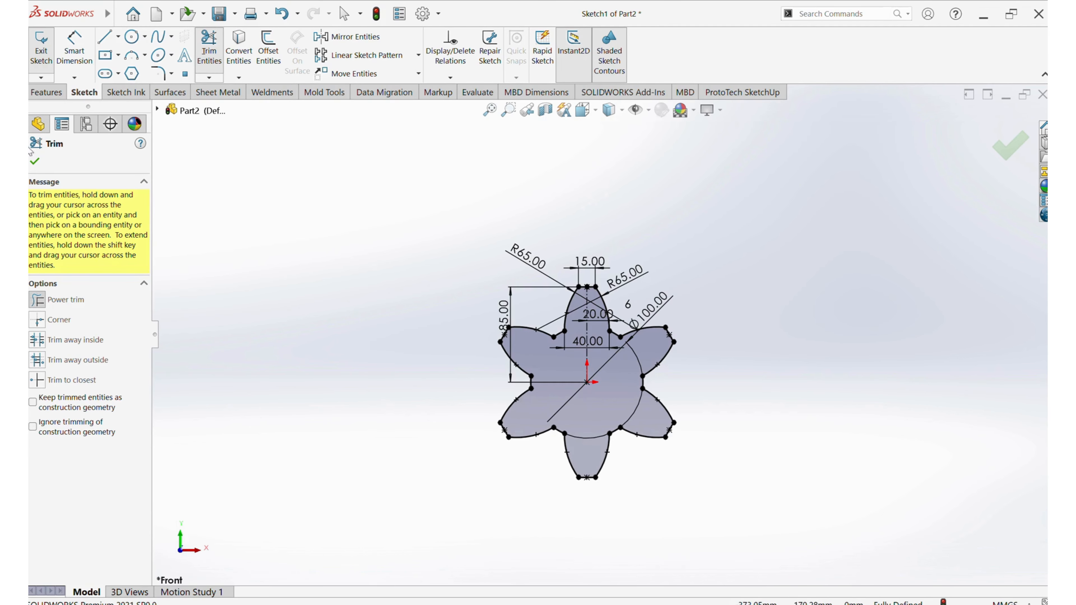
click(35, 163)
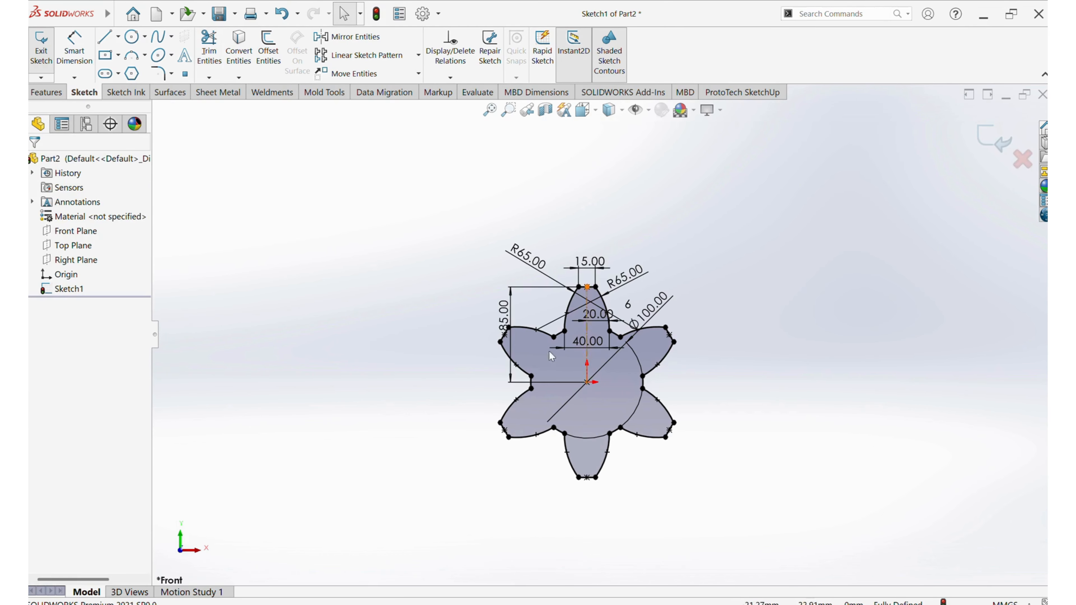
click(995, 142)
click(793, 235)
mouse_move(793, 236)
middle_down()
mouse_move(689, 329)
mouse_move(675, 360)
middle_up()
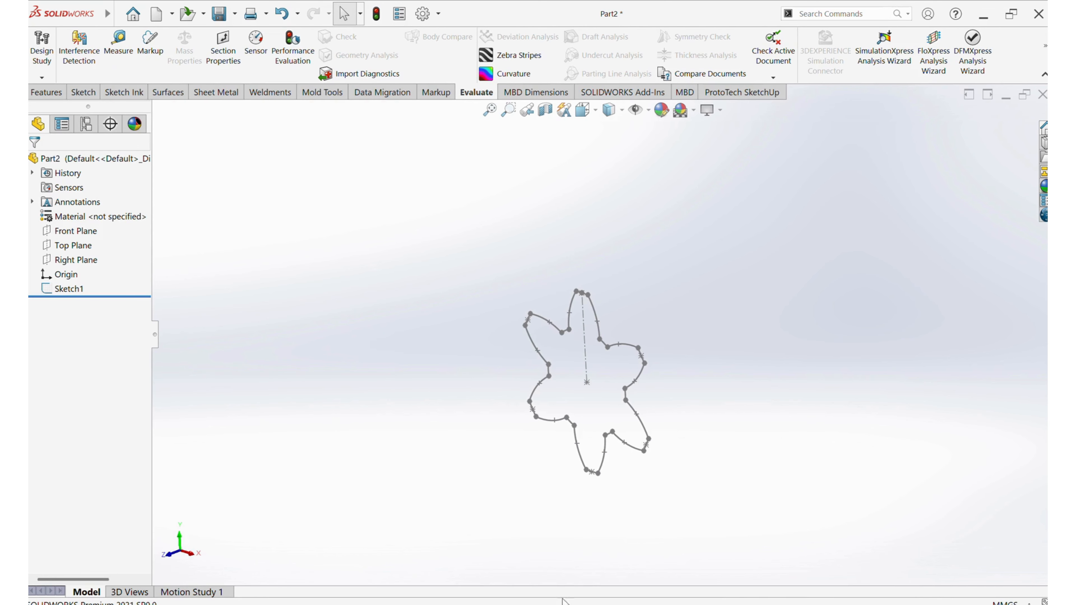
Consult the section offsets in the reference PDF drawing and create a reference plane offset 45 mm from the Front Plane
click(488, 604)
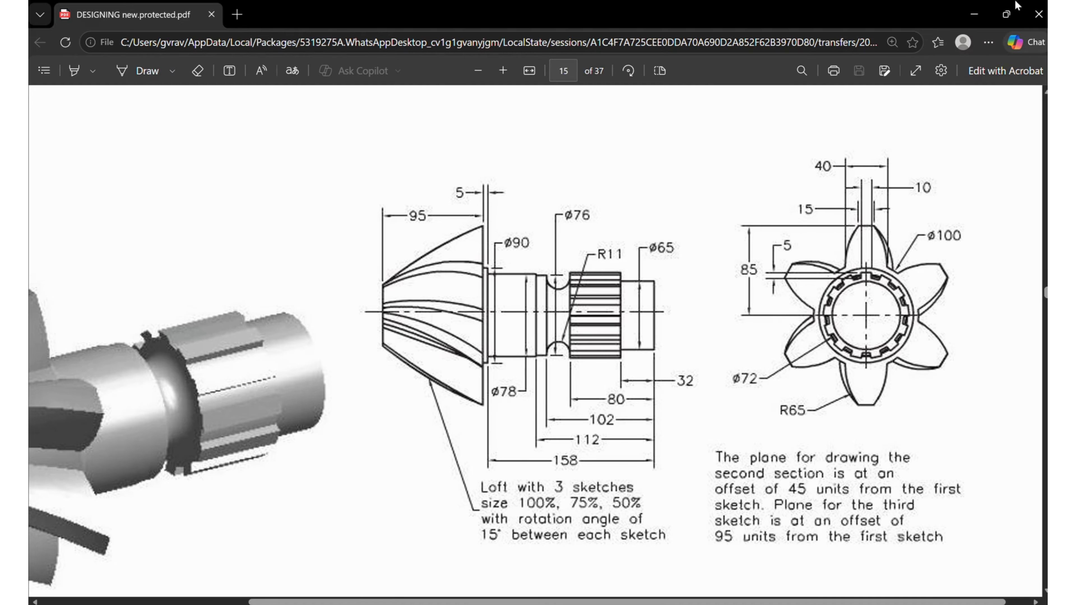
click(974, 14)
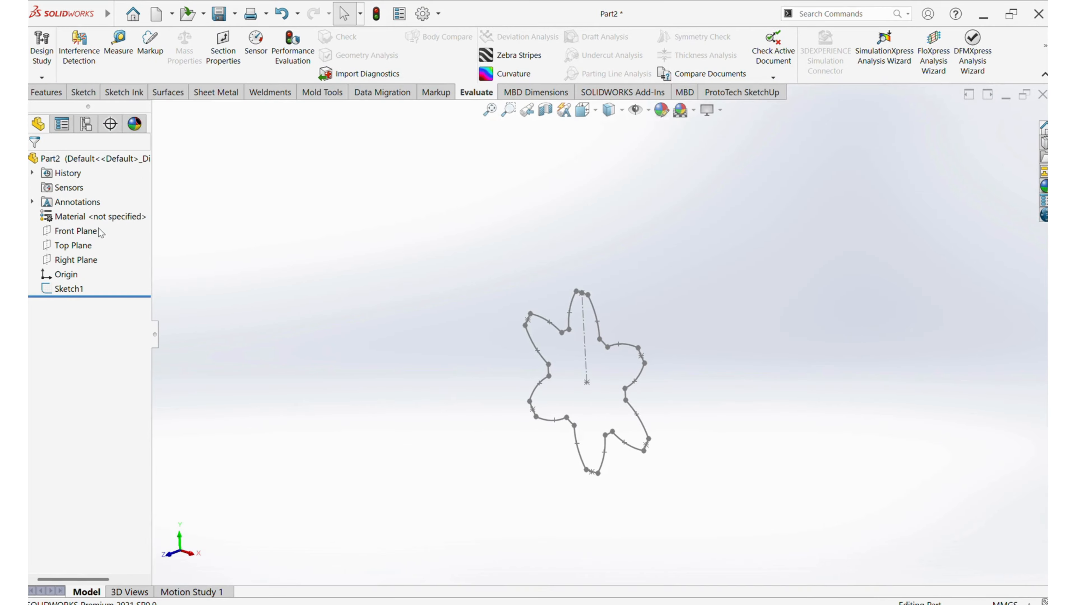
click(76, 231)
click(55, 92)
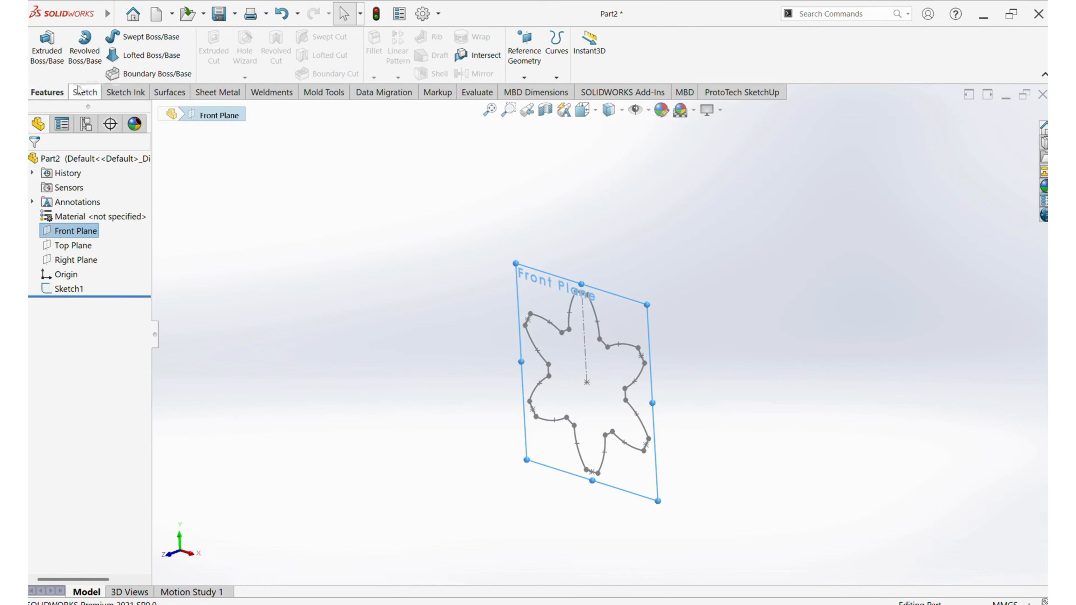
click(524, 77)
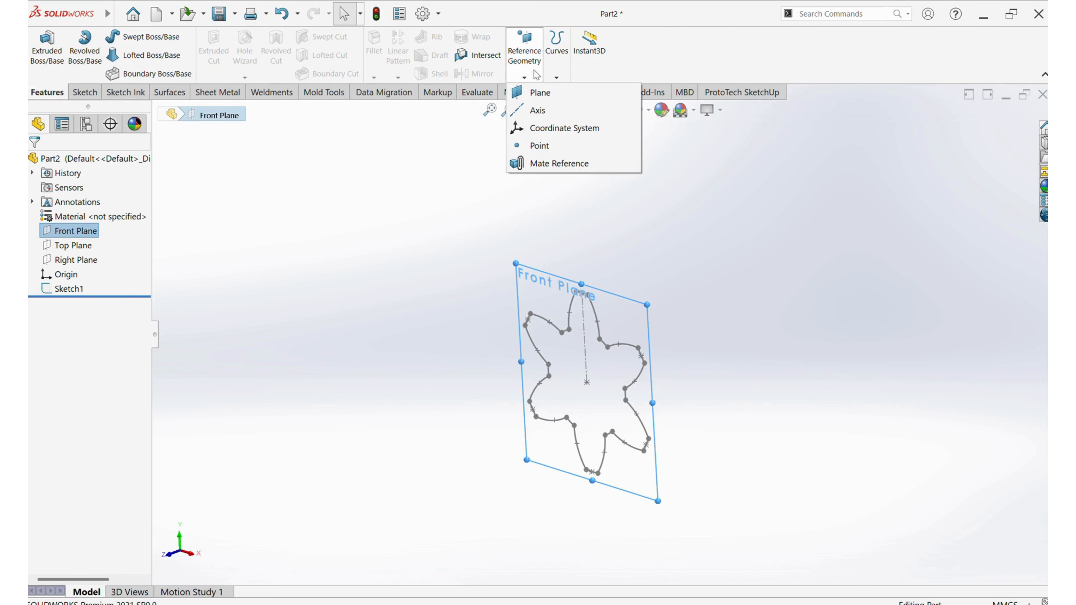
click(536, 100)
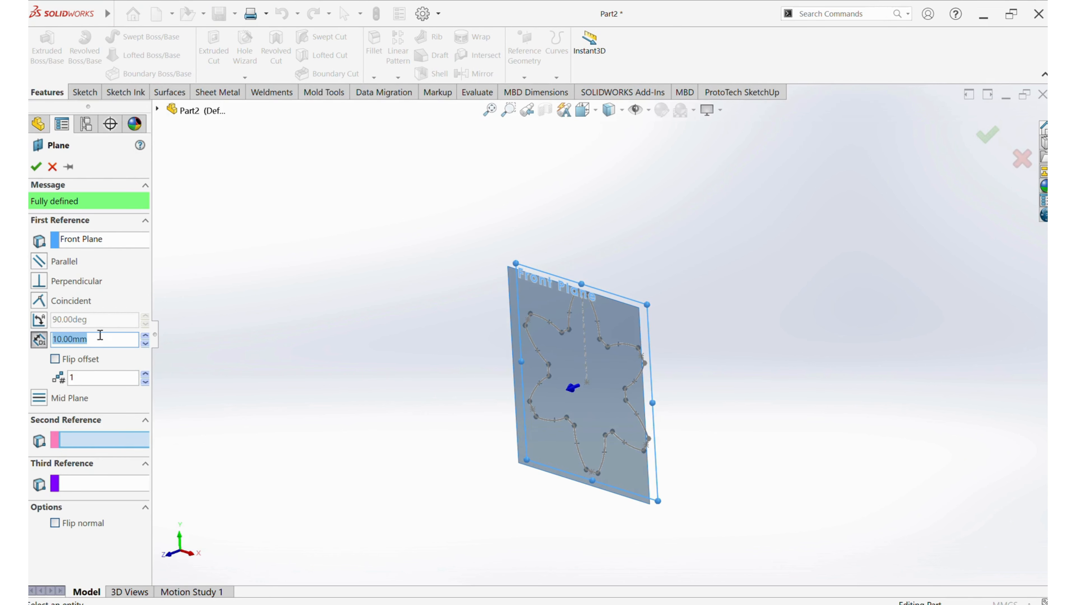
text(45)
key(Return)
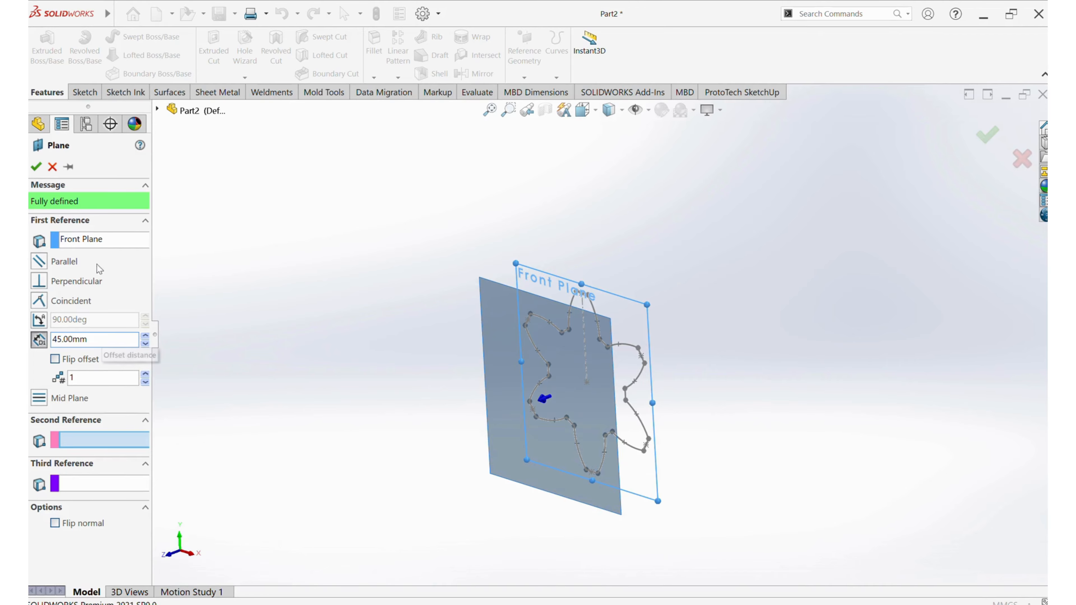
click(36, 166)
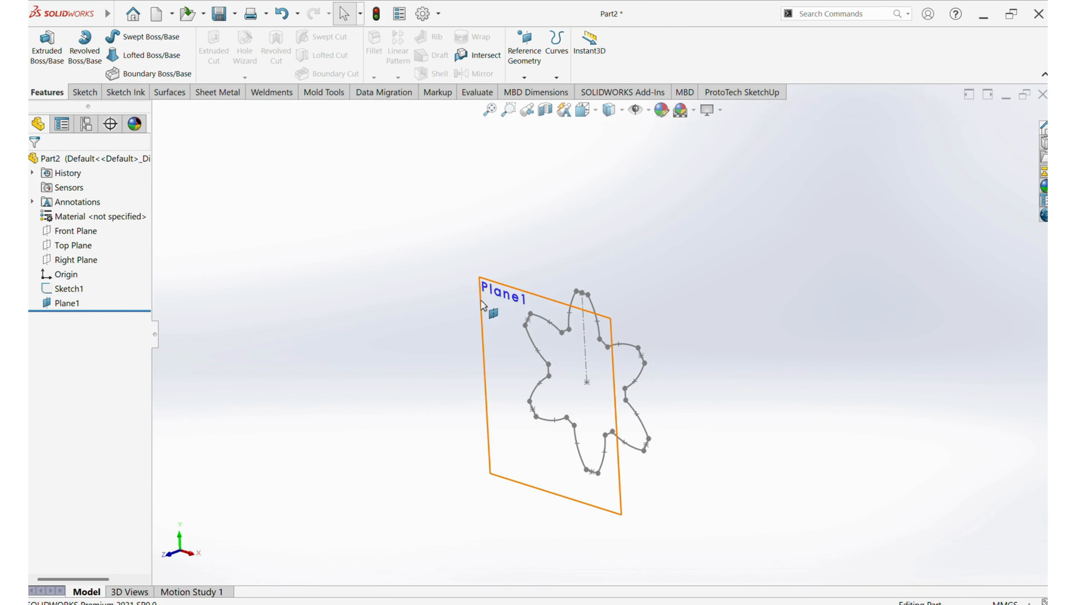
Start a sketch on the 45 mm offset plane and convert the first petal sketch's outline into it
click(506, 293)
click(540, 260)
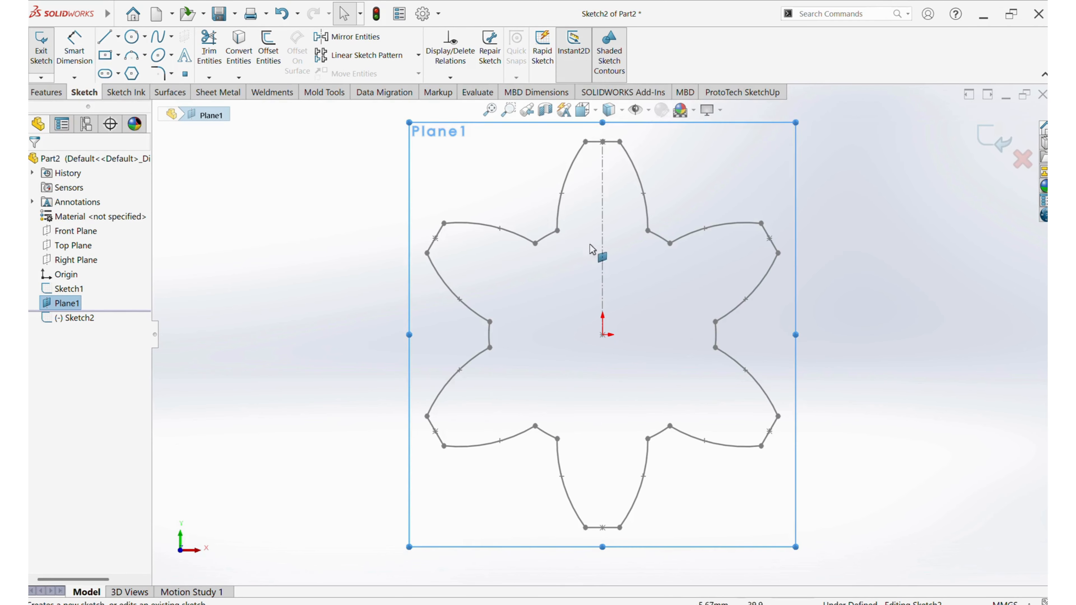
click(805, 244)
click(77, 290)
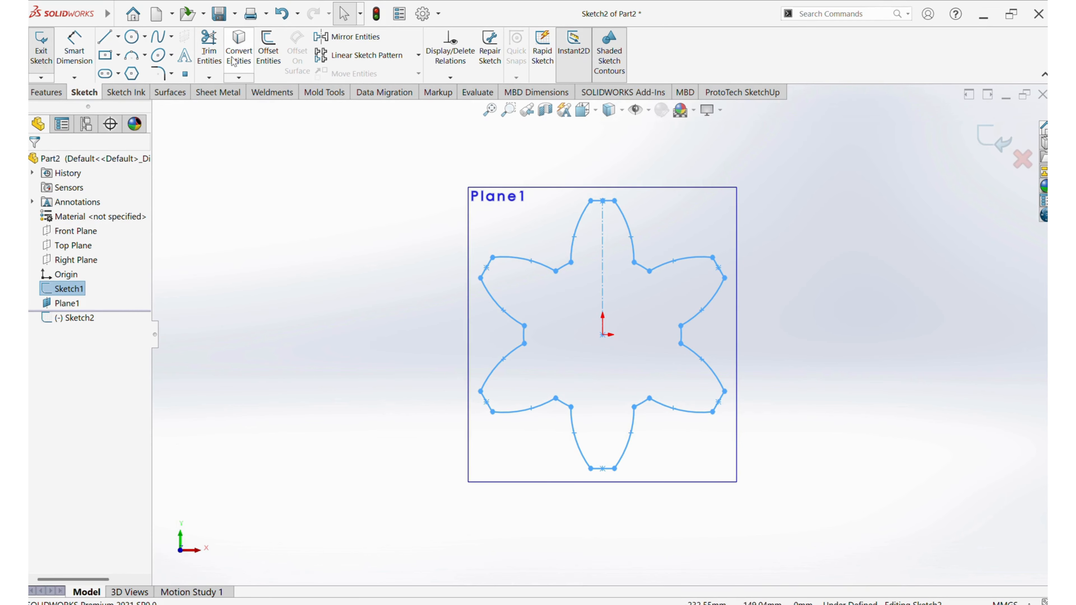
click(240, 55)
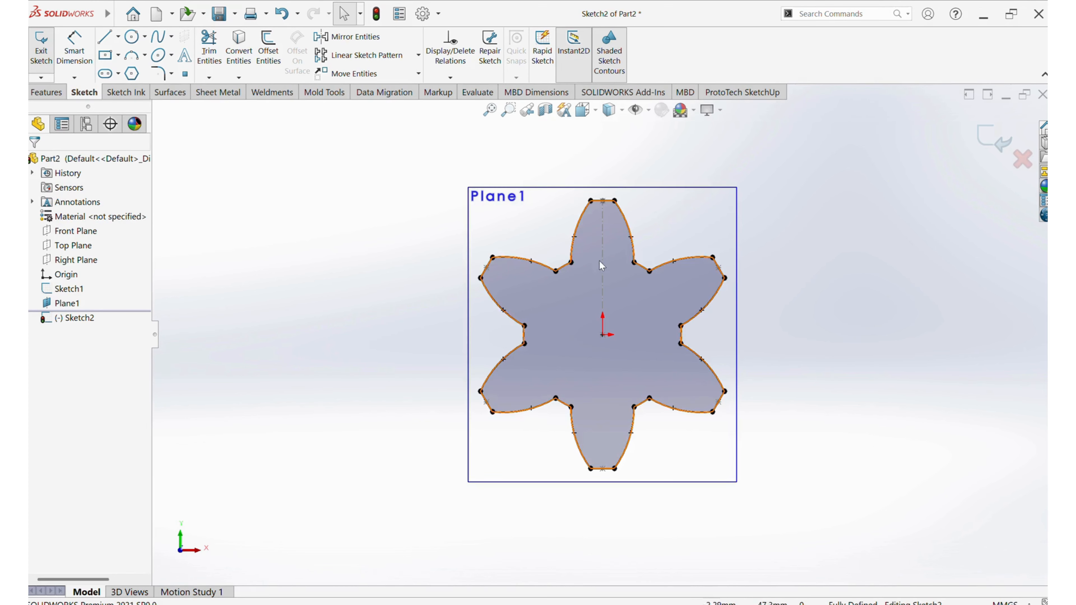
Scale the whole converted petal outline about the origin by a factor of 0.75
scroll(619, 283, up, 2)
key(ctrl+a)
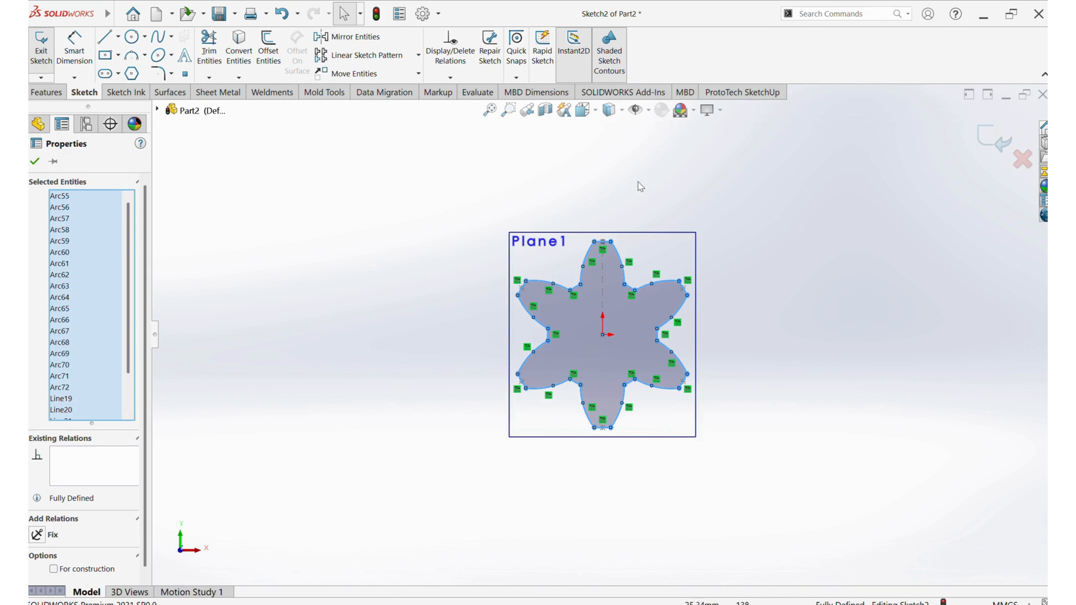
click(418, 73)
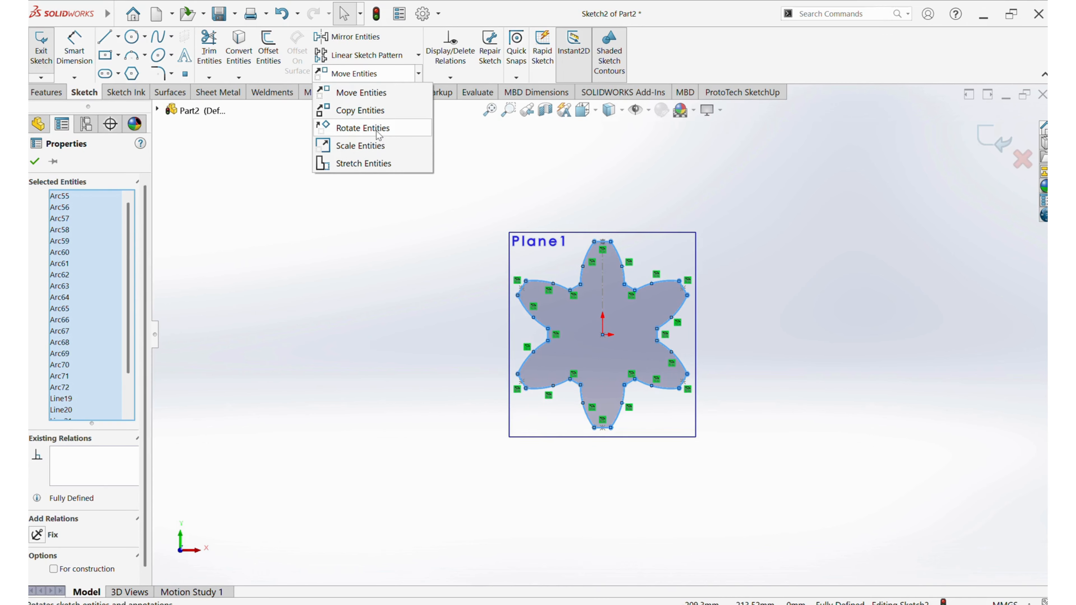
click(372, 146)
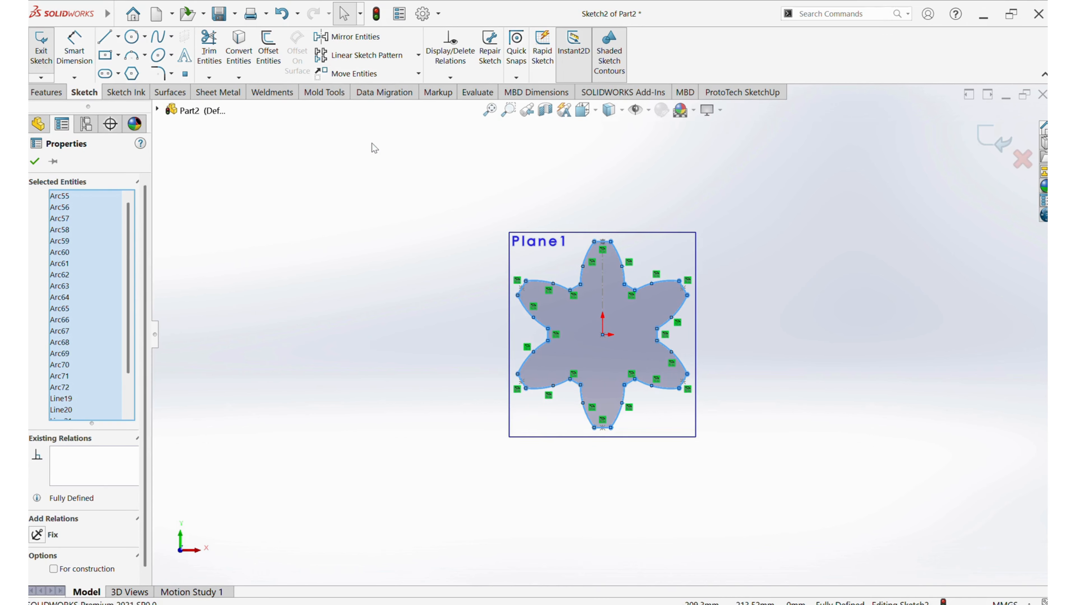
click(602, 335)
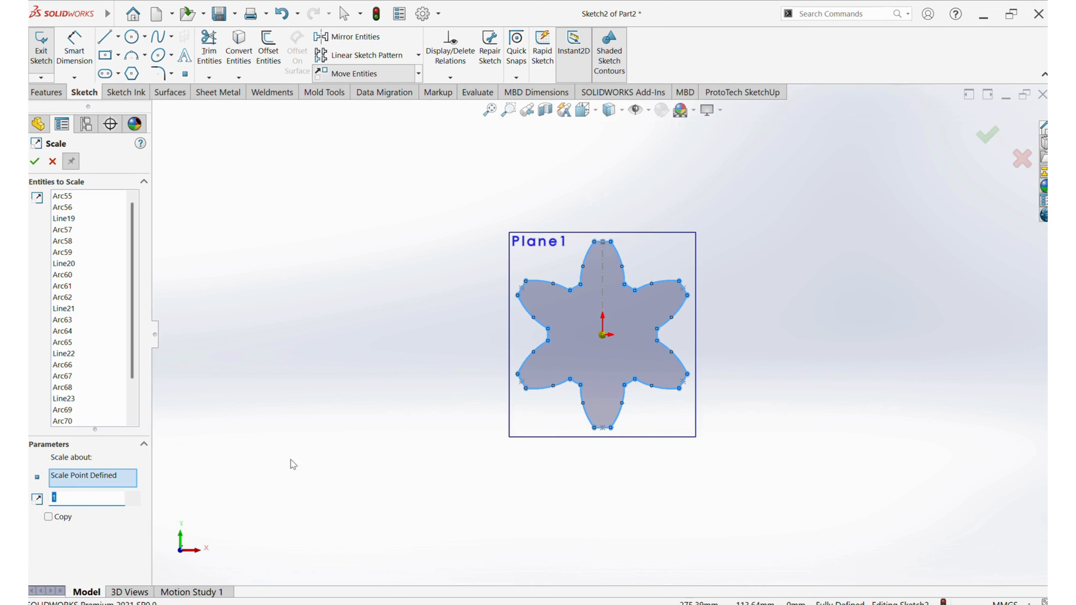
text(0.75)
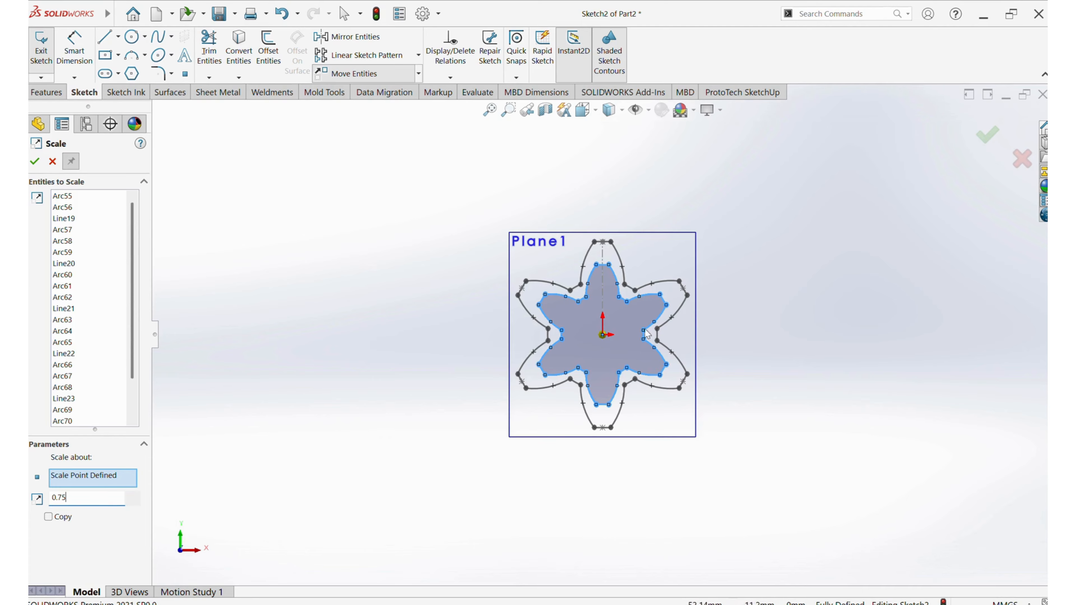
click(36, 160)
click(35, 162)
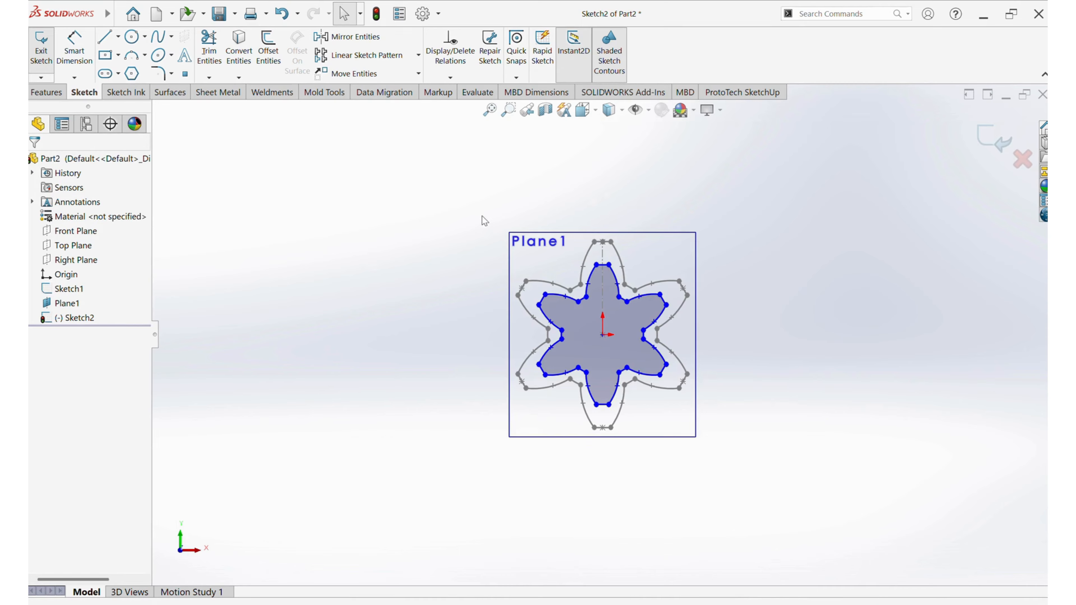
Rotate the scaled petal outline 15 degrees about the origin
drag(480, 211, 780, 482)
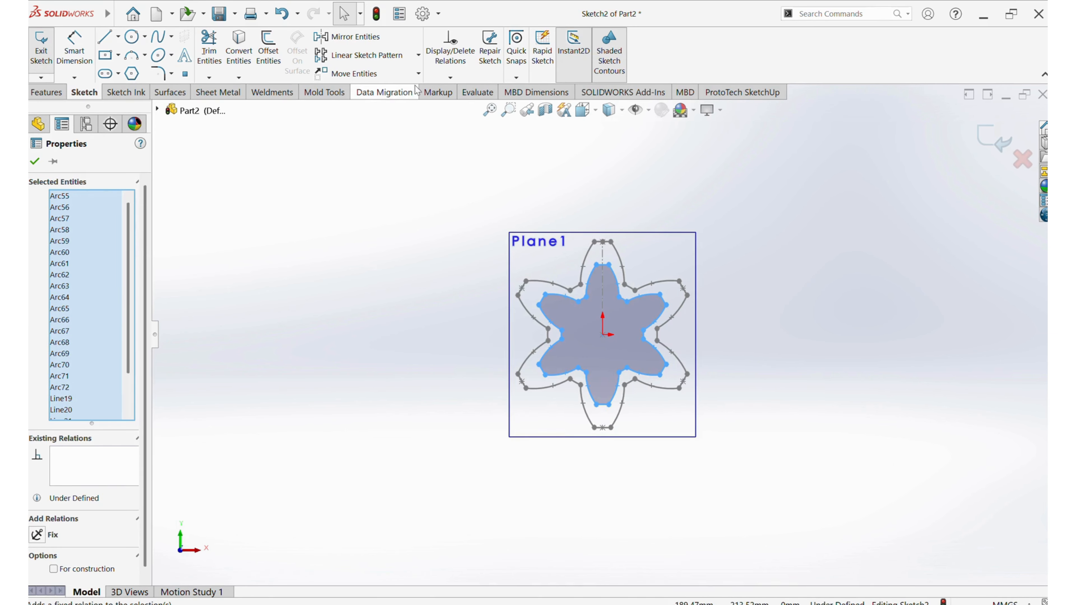
click(418, 73)
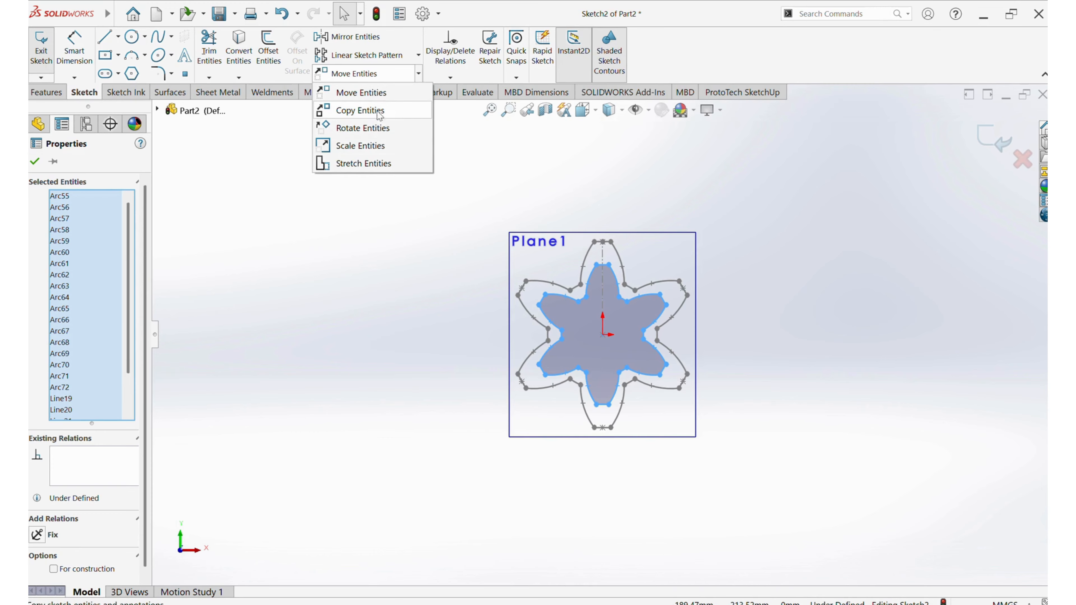
click(377, 129)
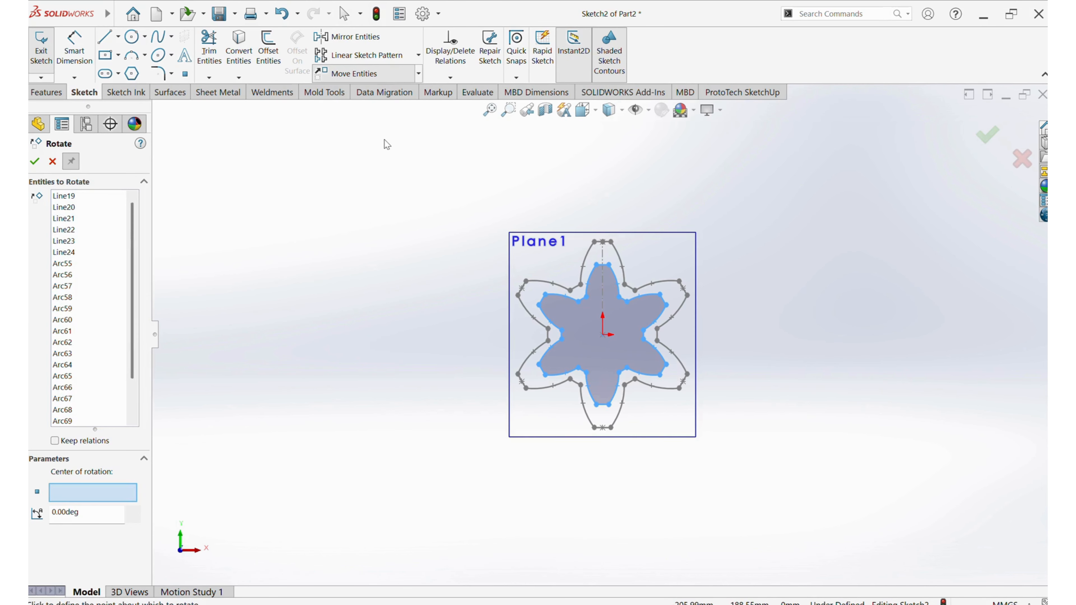
click(602, 335)
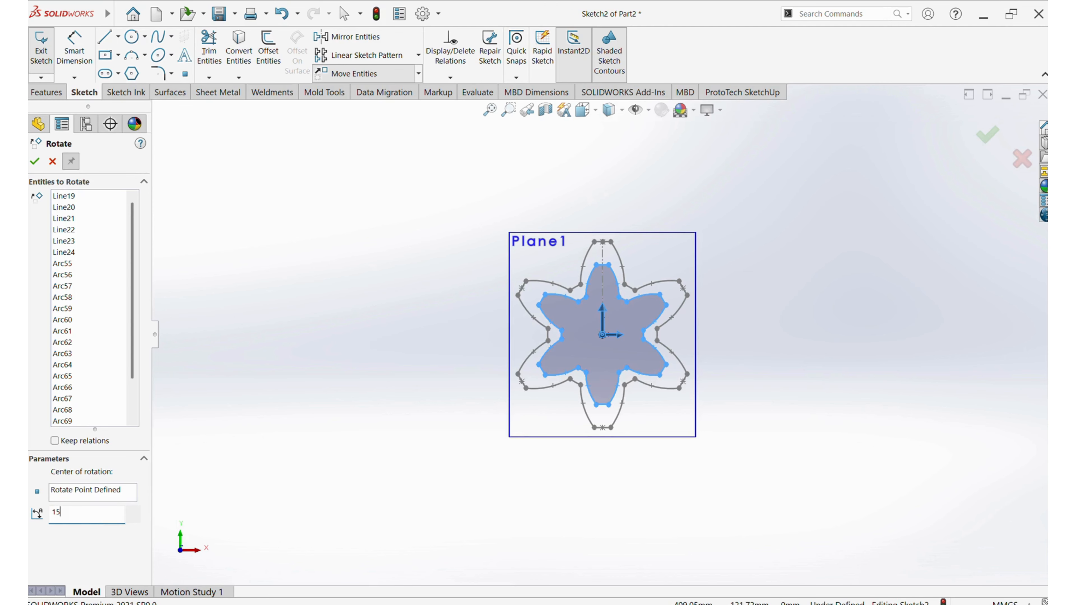
text(15)
key(Return)
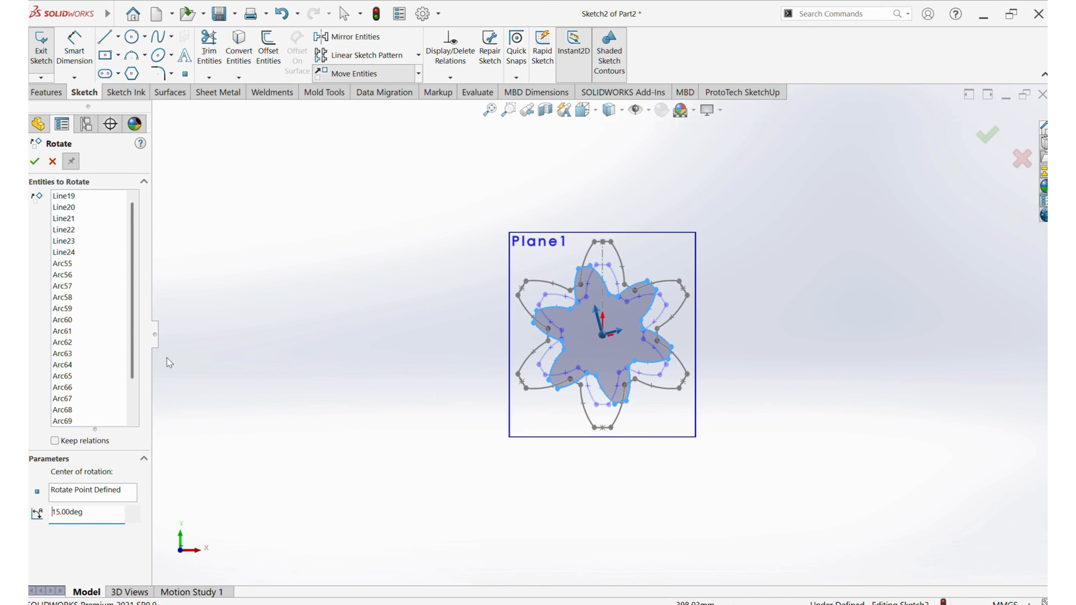
click(35, 162)
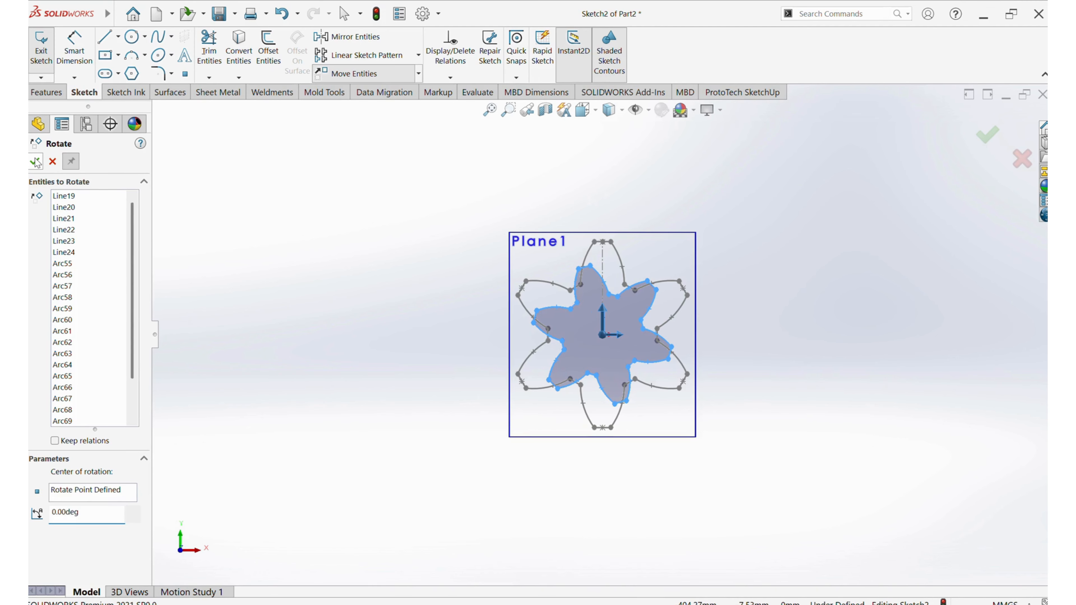
click(52, 161)
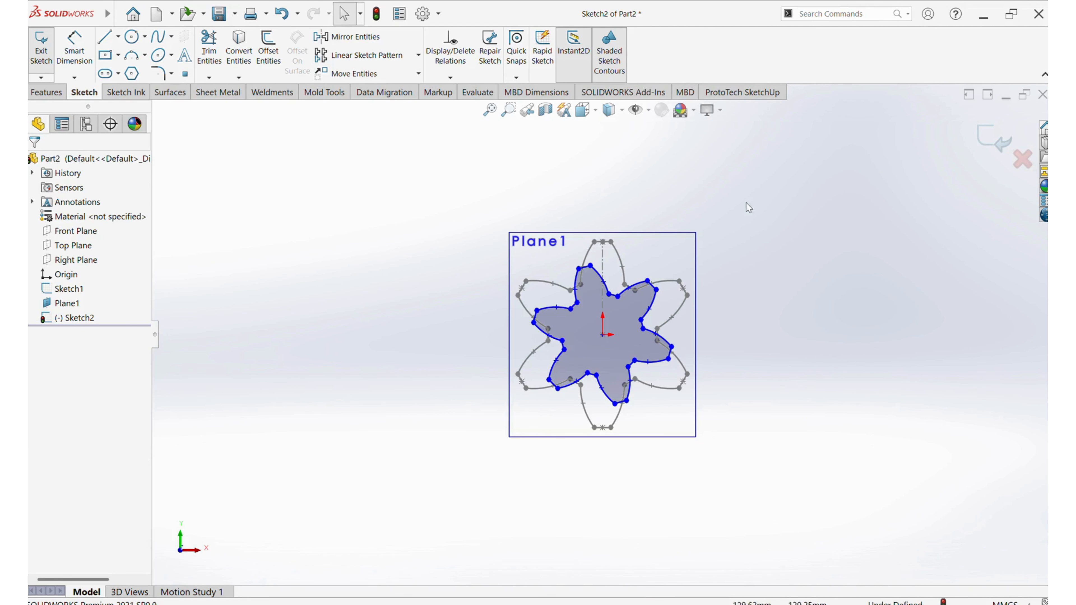
Finish the sketch on the 45 mm plane and create a reference plane offset 95 mm from the Front Plane
click(974, 143)
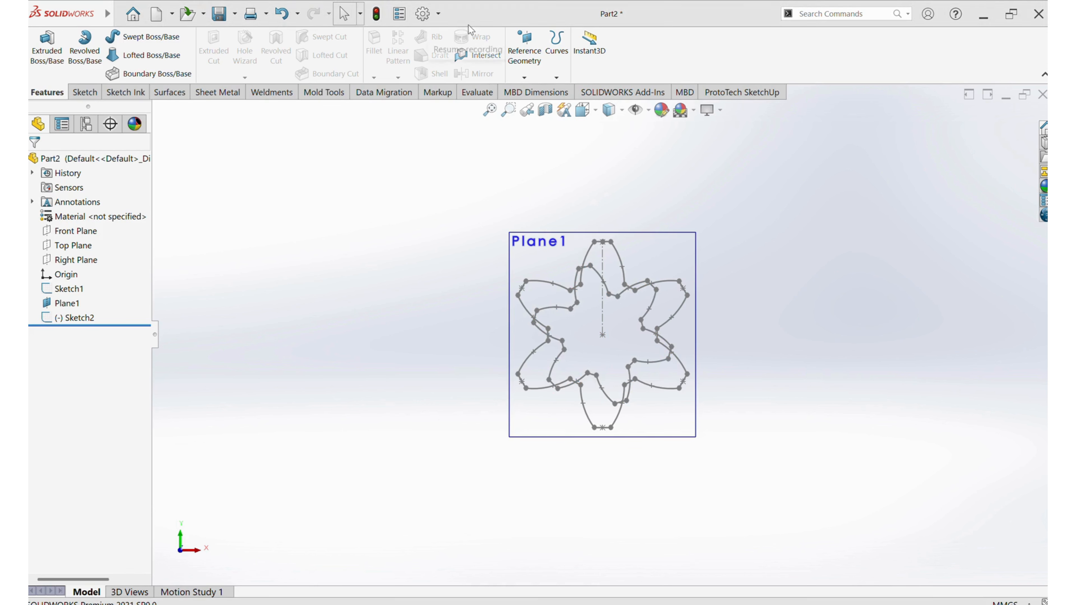
mouse_move(727, 265)
middle_down()
mouse_move(667, 300)
mouse_move(676, 344)
middle_up()
middle_drag(794, 287, 784, 296)
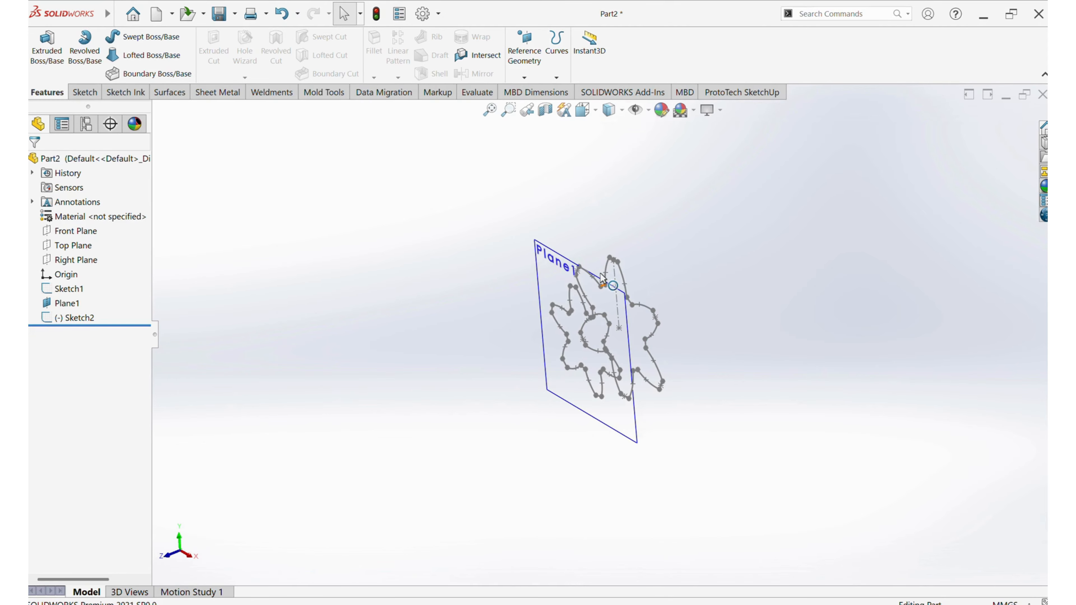
click(72, 231)
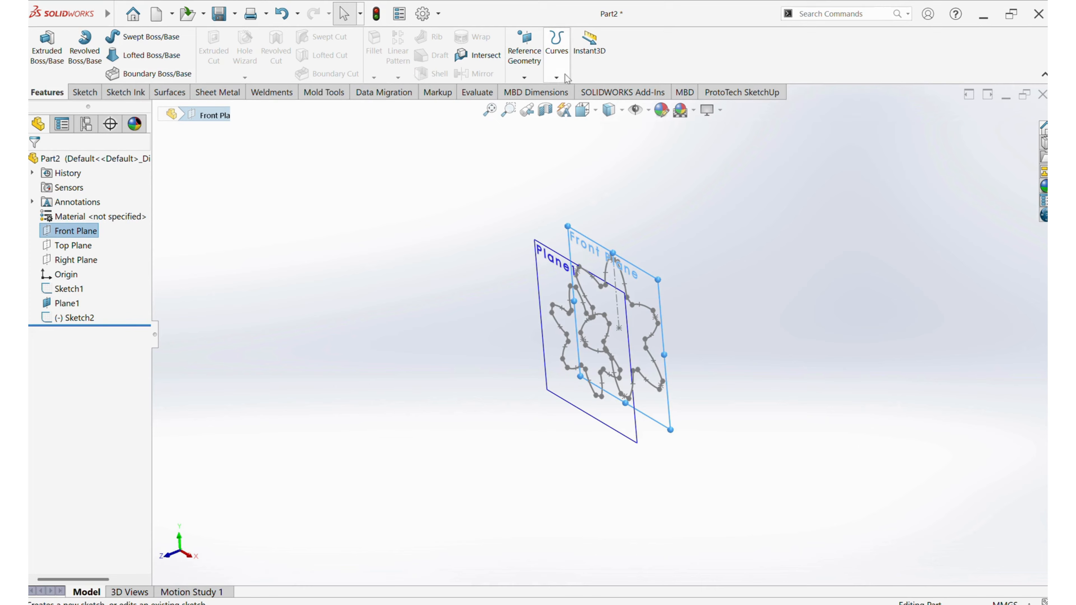
click(524, 77)
click(529, 92)
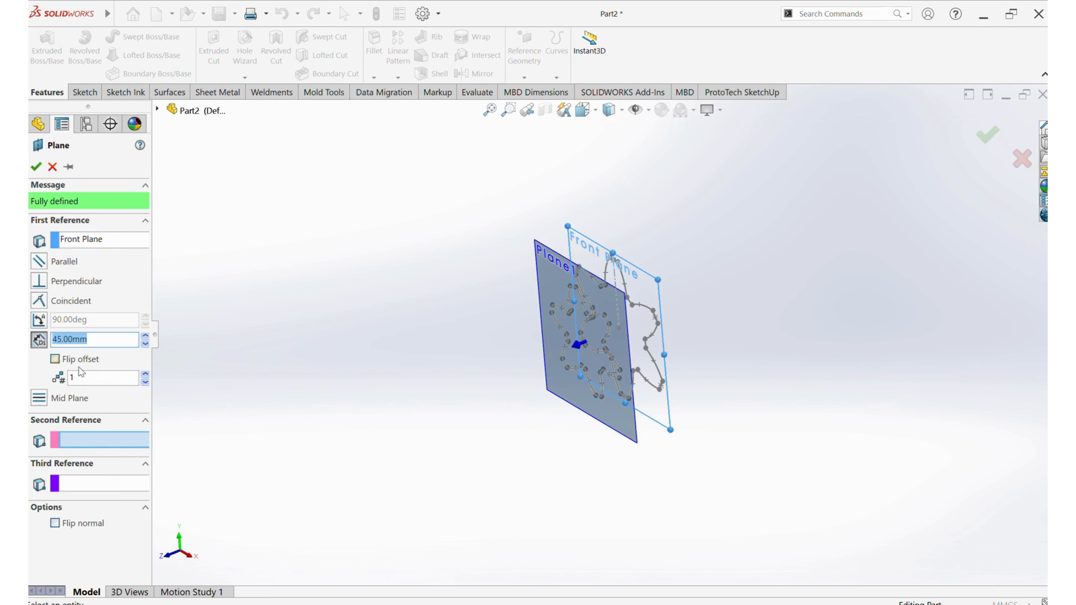
text(95)
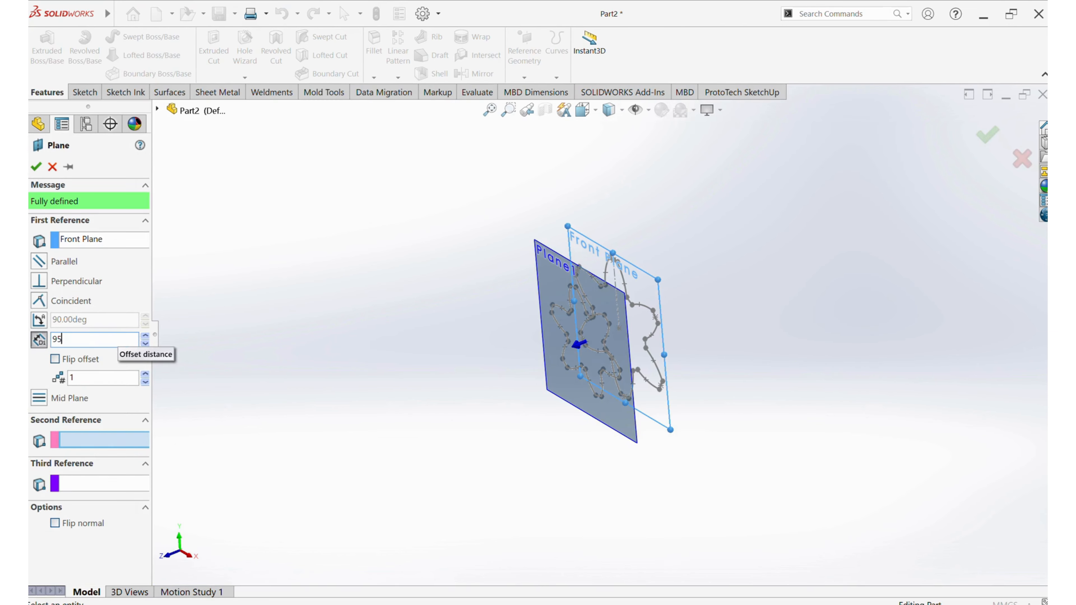
click(36, 166)
Start a sketch on the 95 mm offset plane and convert the first full-size petal sketch into it
click(458, 296)
middle_drag(459, 296, 430, 270)
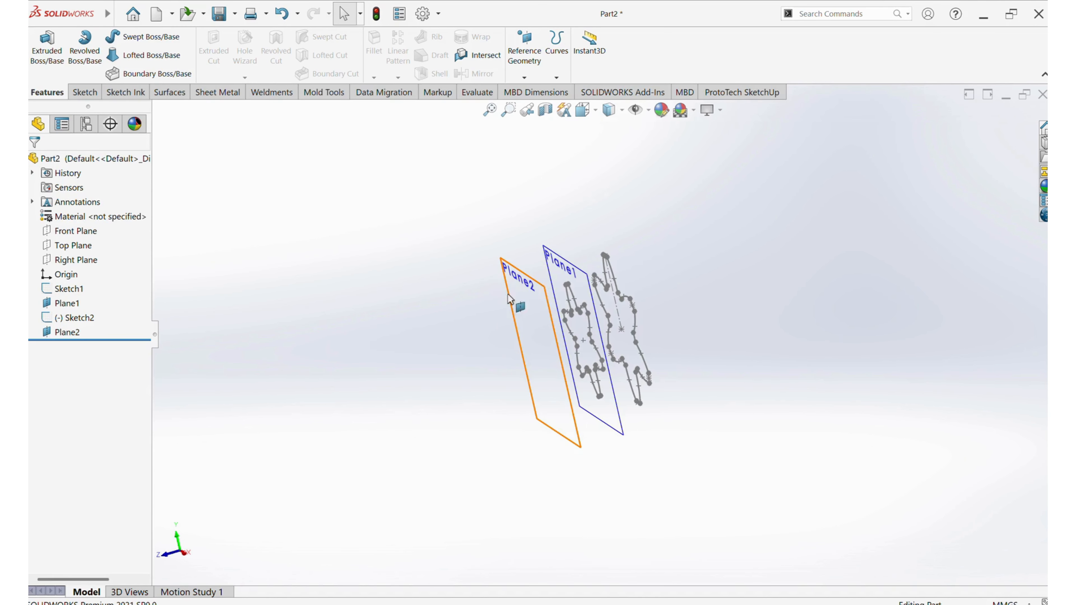
click(527, 297)
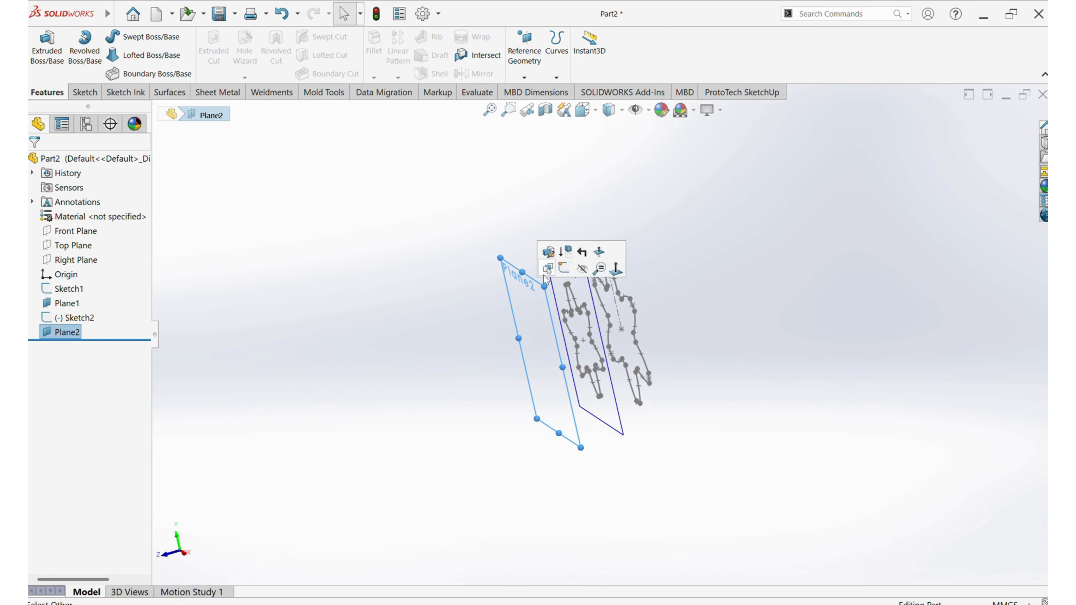
click(564, 273)
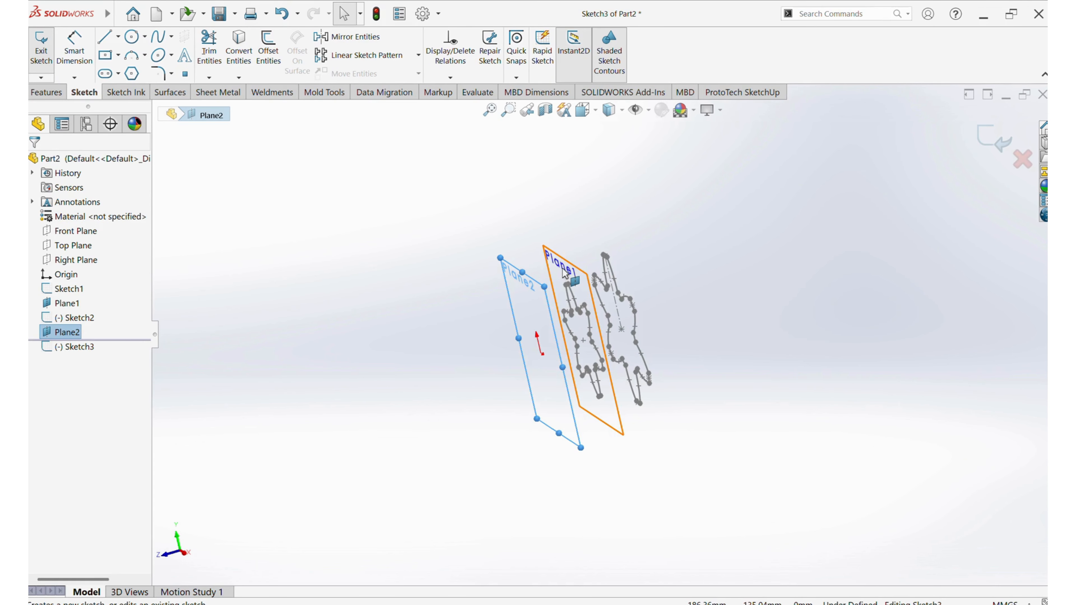
click(865, 210)
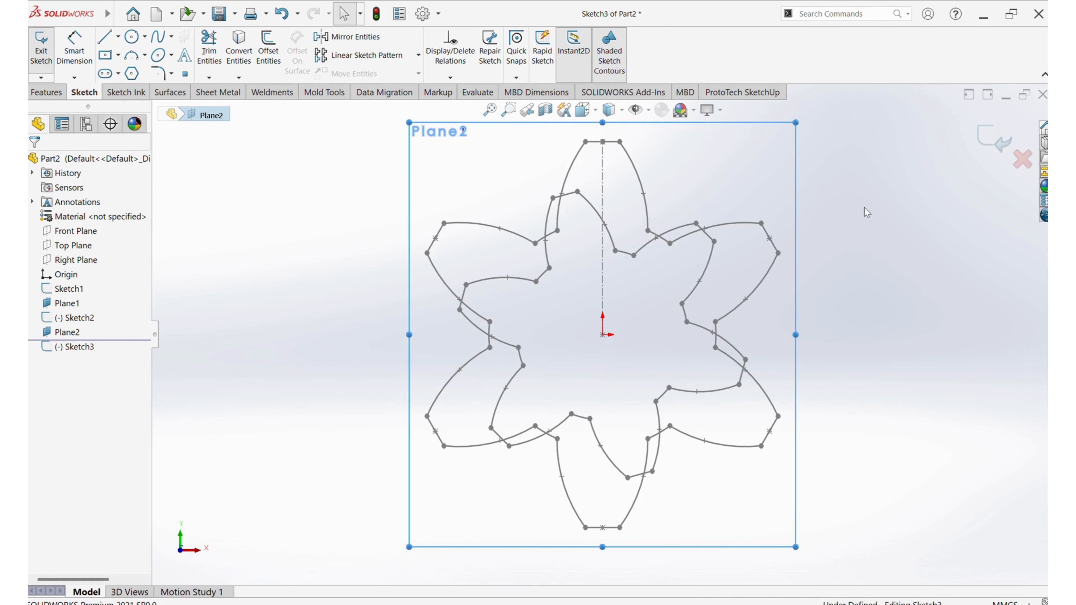
click(75, 292)
click(239, 46)
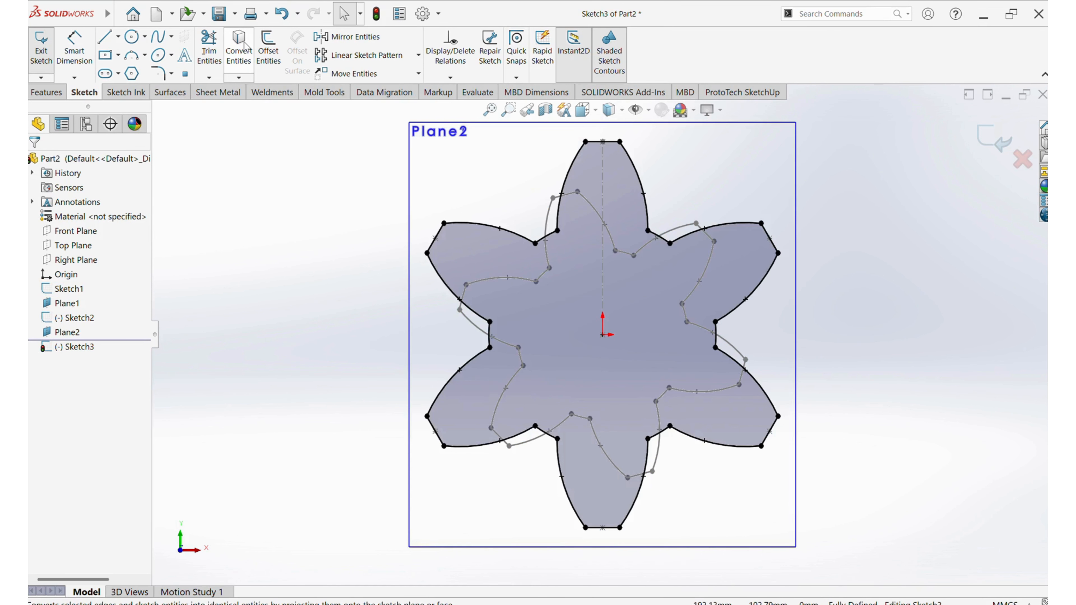
Scale the entire converted petal outline about the origin by a factor of 0.5
click(583, 231)
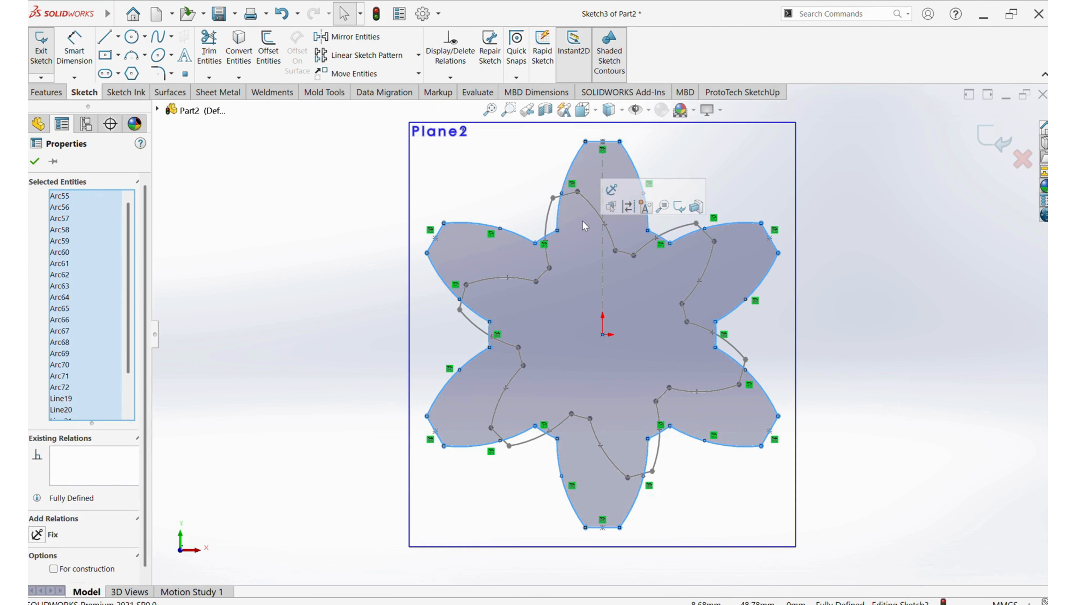
click(418, 74)
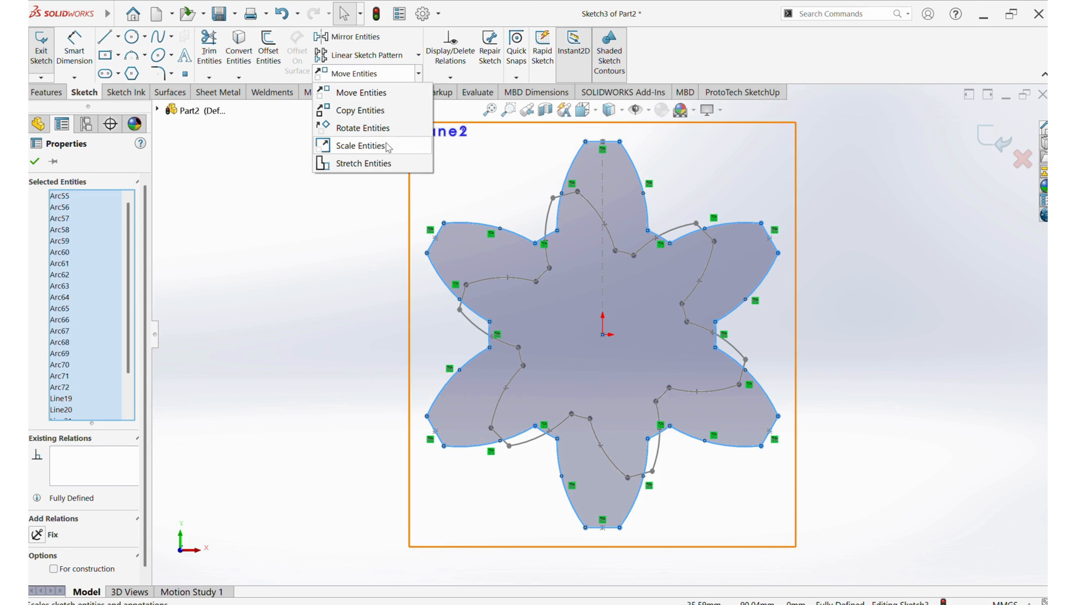
click(602, 335)
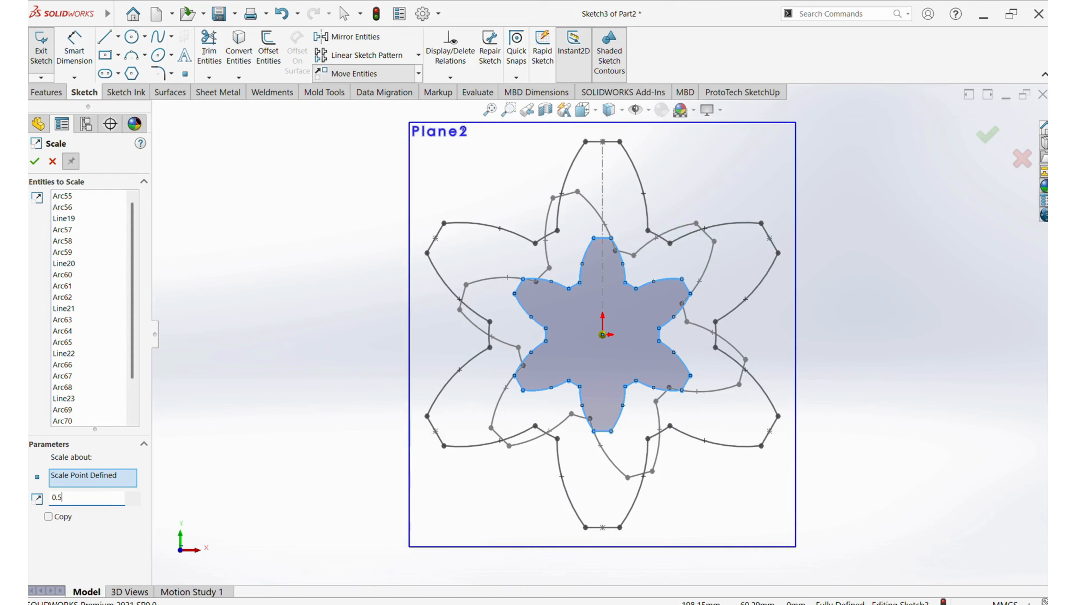
scroll(271, 442, up, 1)
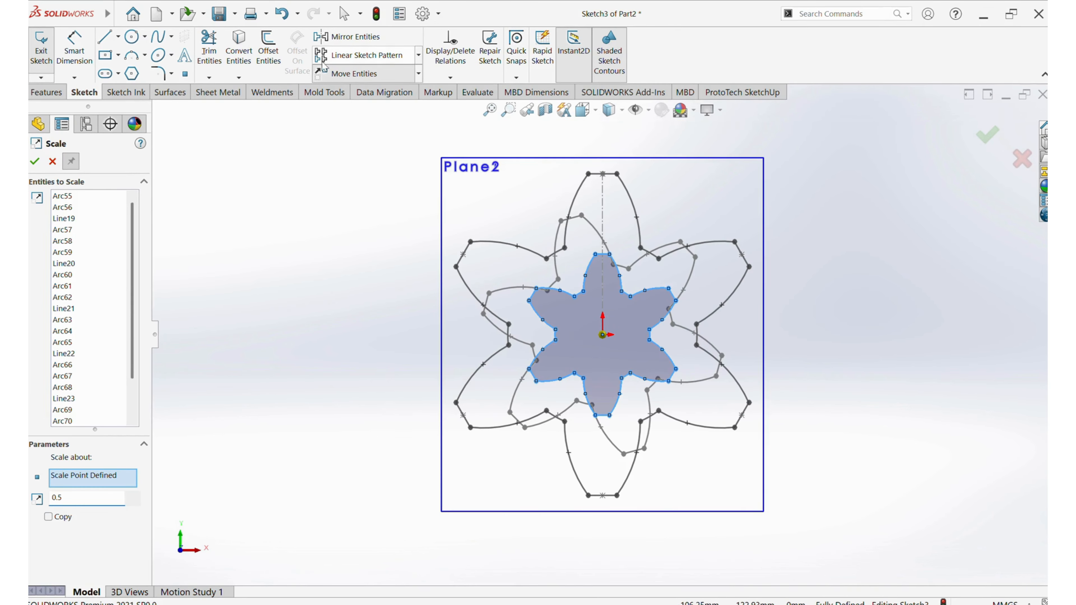
click(35, 161)
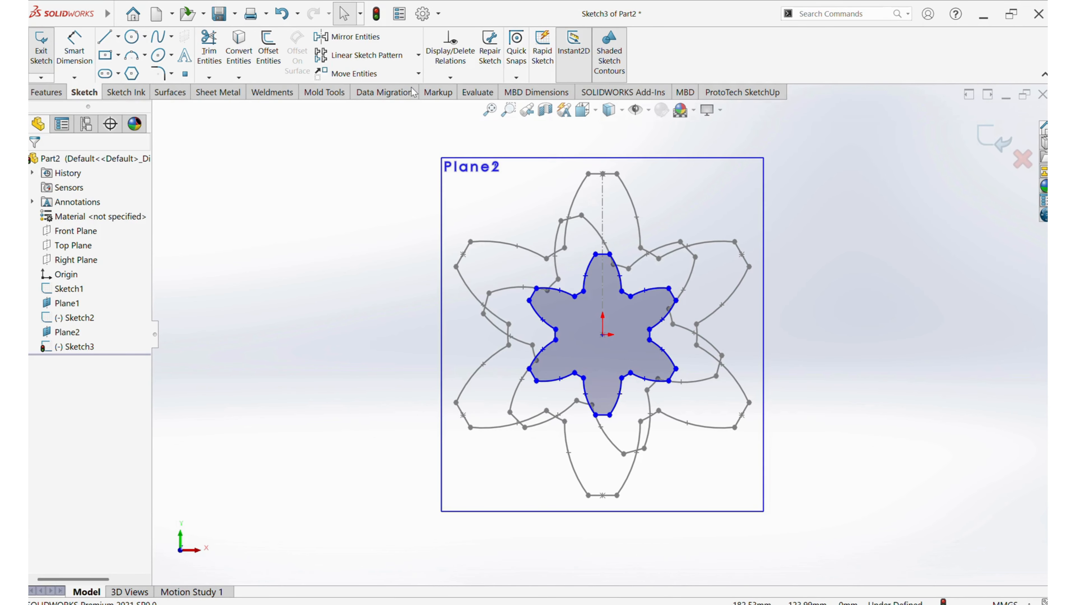
Rotate the half-size petal outline 15 degrees about the origin
click(584, 312)
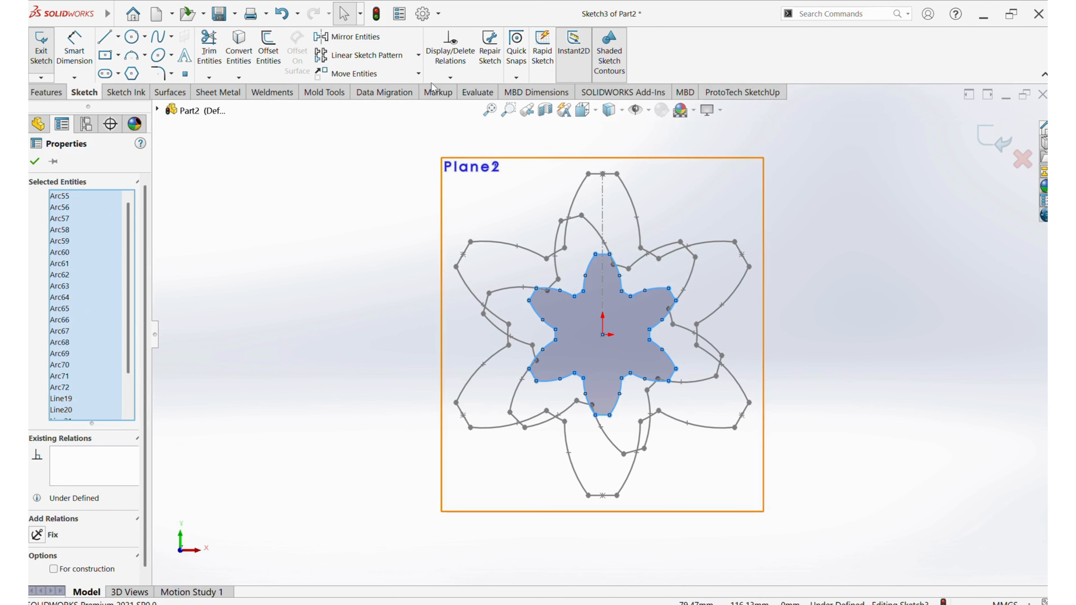
click(418, 73)
click(357, 135)
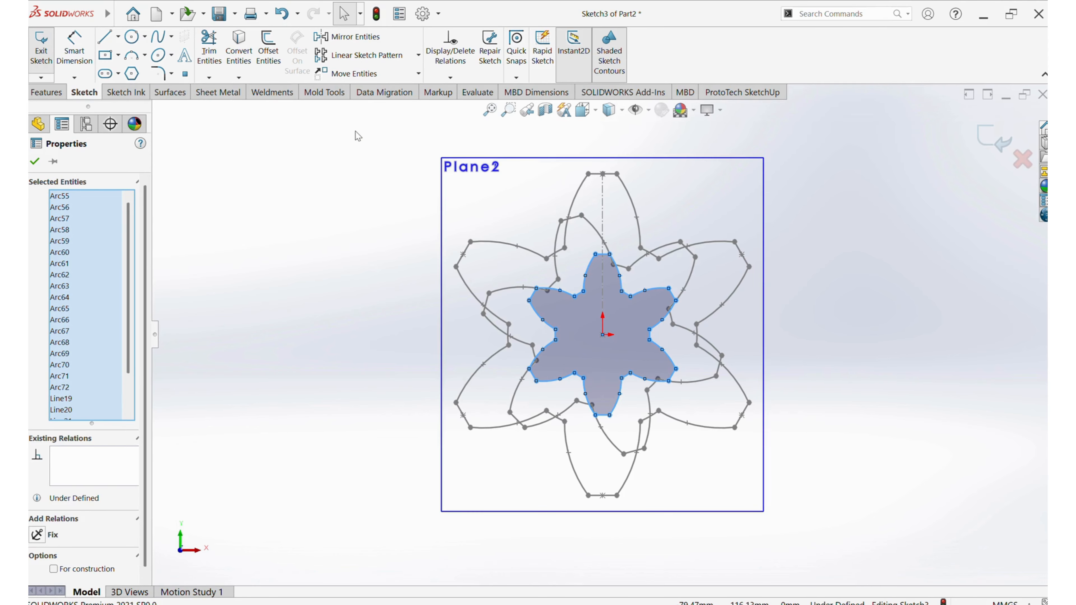
click(601, 335)
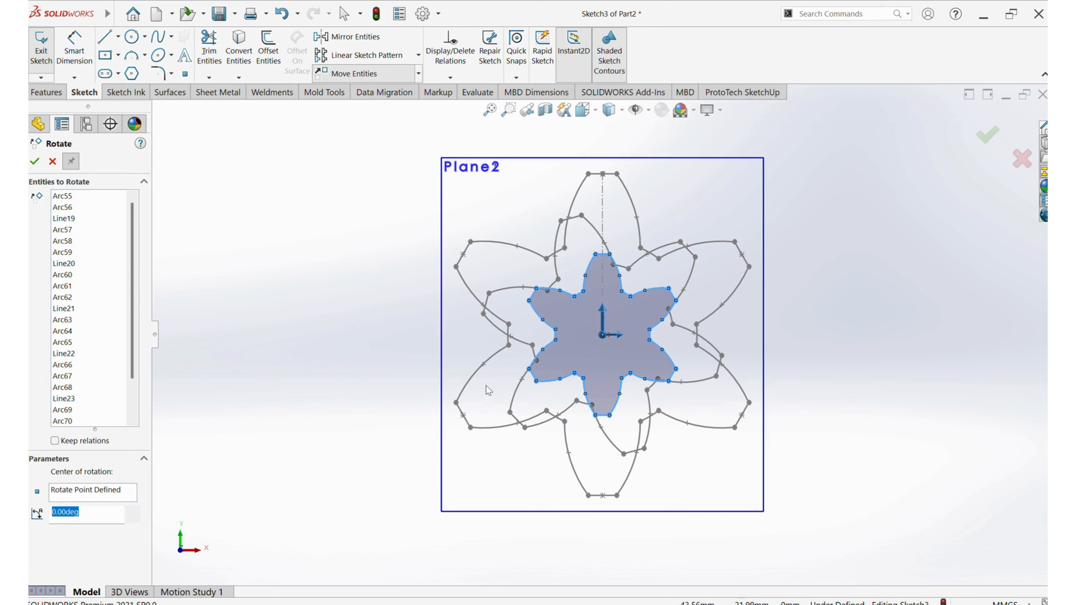
text(15)
key(Return)
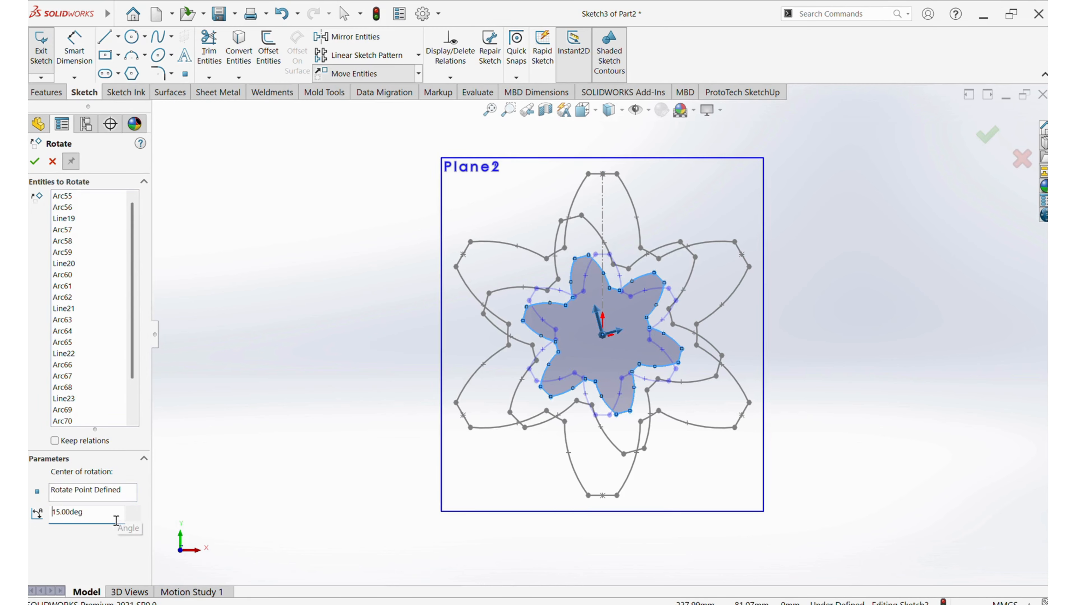
click(34, 162)
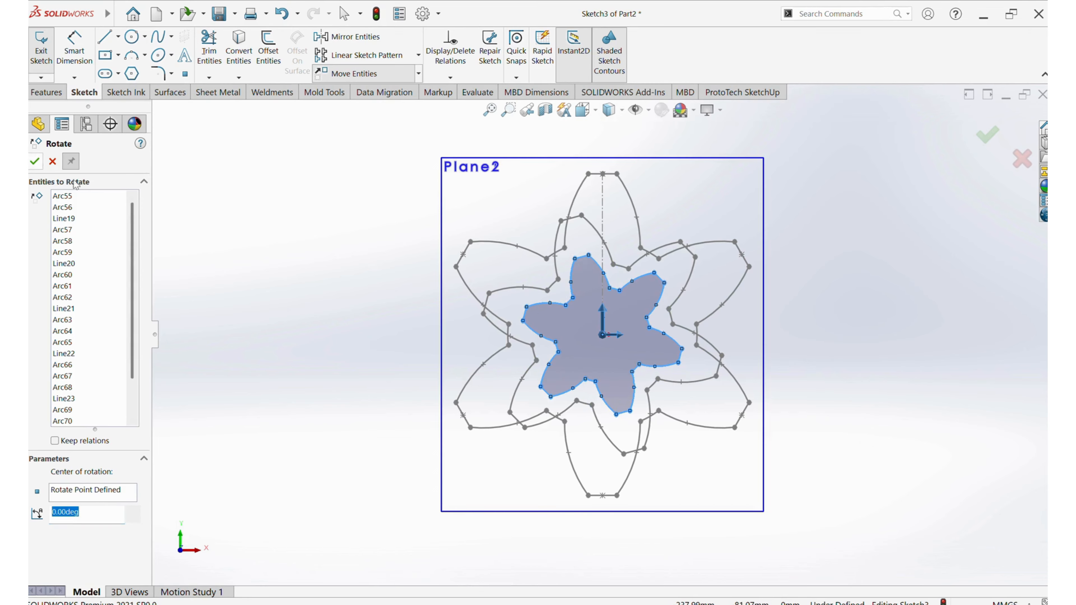
click(53, 161)
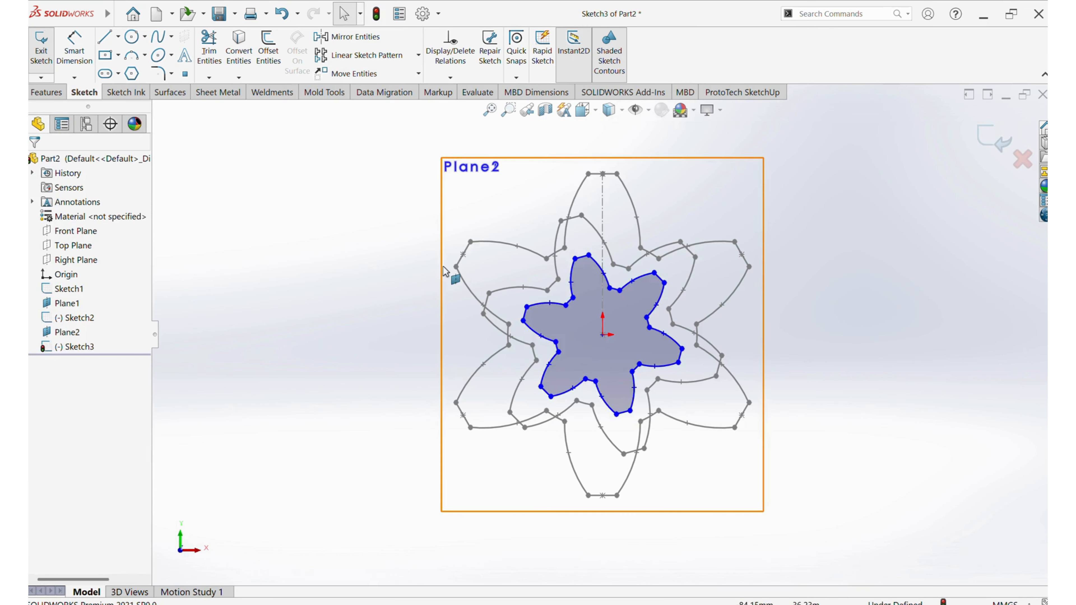
Finish the half-size petal sketch and hide both offset reference planes
middle_drag(569, 282, 360, 315)
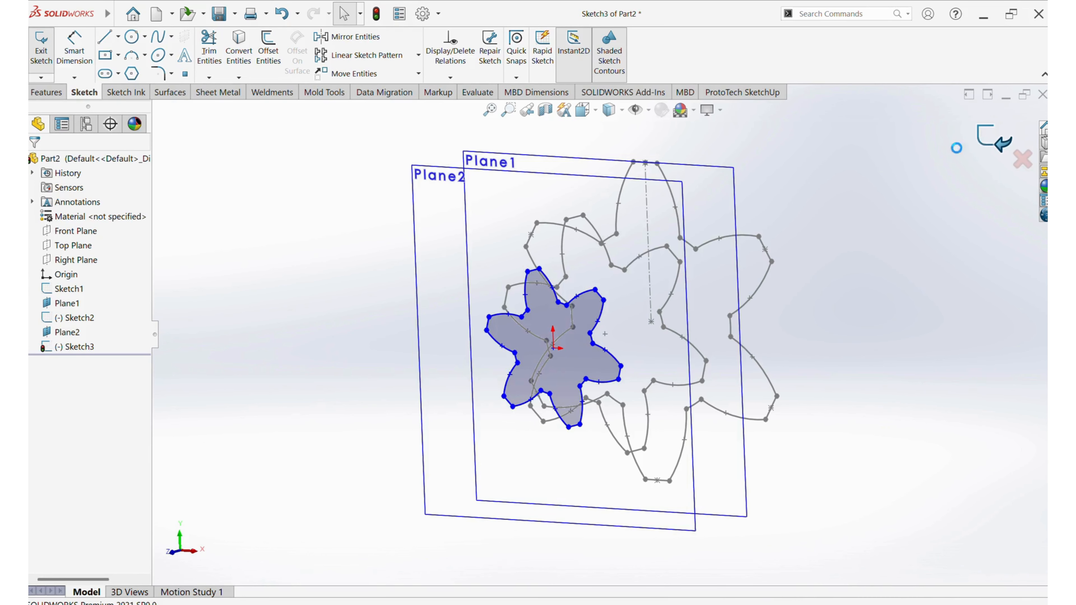
click(974, 139)
click(716, 166)
click(755, 145)
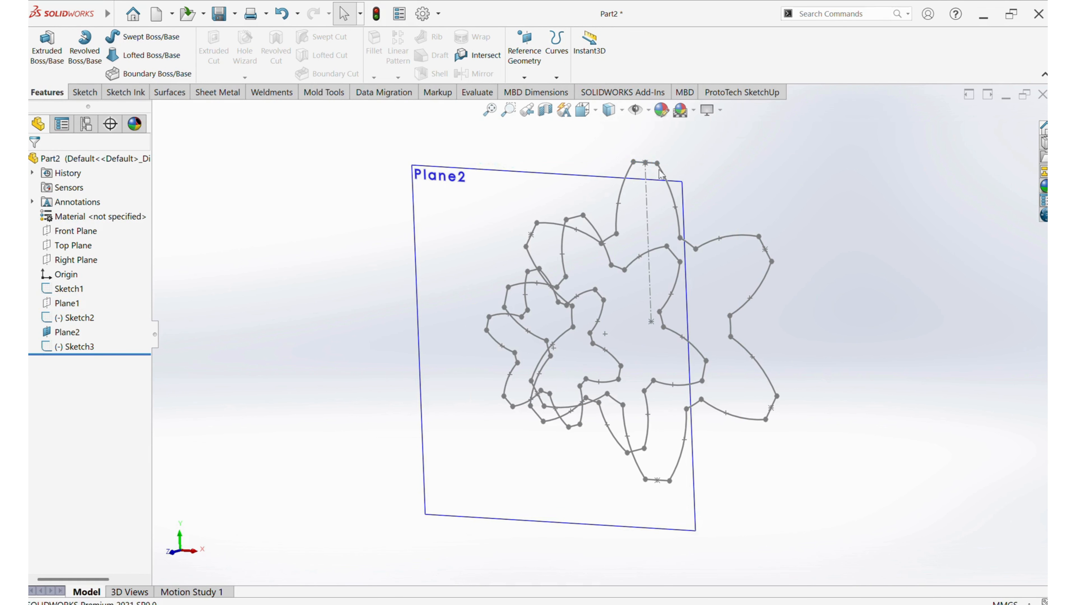
click(568, 185)
click(602, 169)
Start a Lofted Boss/Base with the full-size and 75% petal sketches as profiles, picked at the corresponding corners of the upper petal
mouse_move(708, 201)
middle_down()
mouse_move(720, 250)
mouse_move(641, 278)
middle_up()
mouse_move(504, 339)
middle_down()
mouse_move(463, 262)
mouse_move(505, 316)
middle_up()
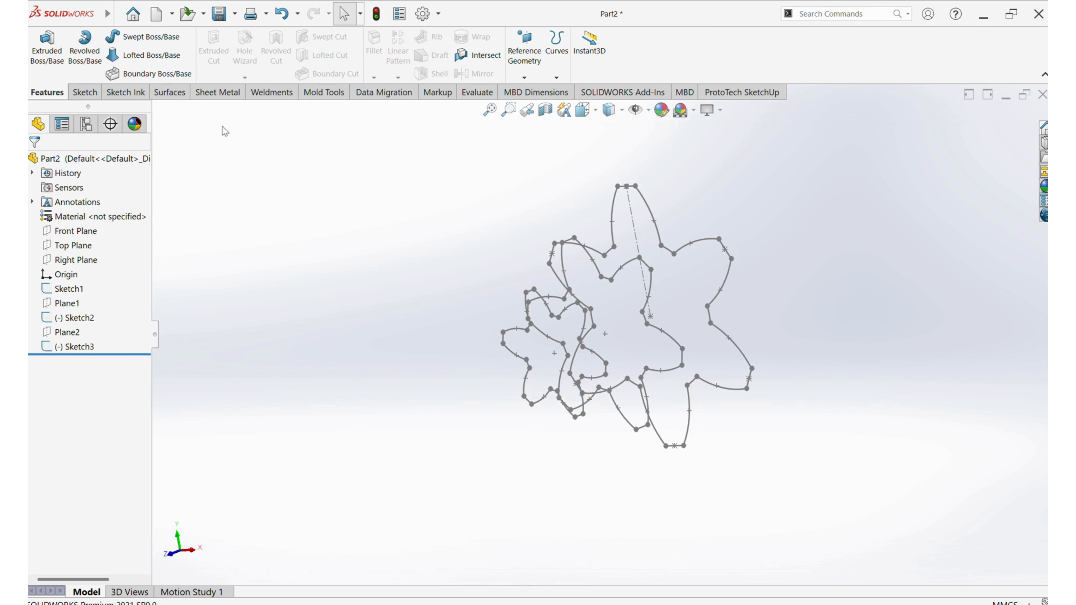
click(152, 55)
scroll(623, 198, down, 3)
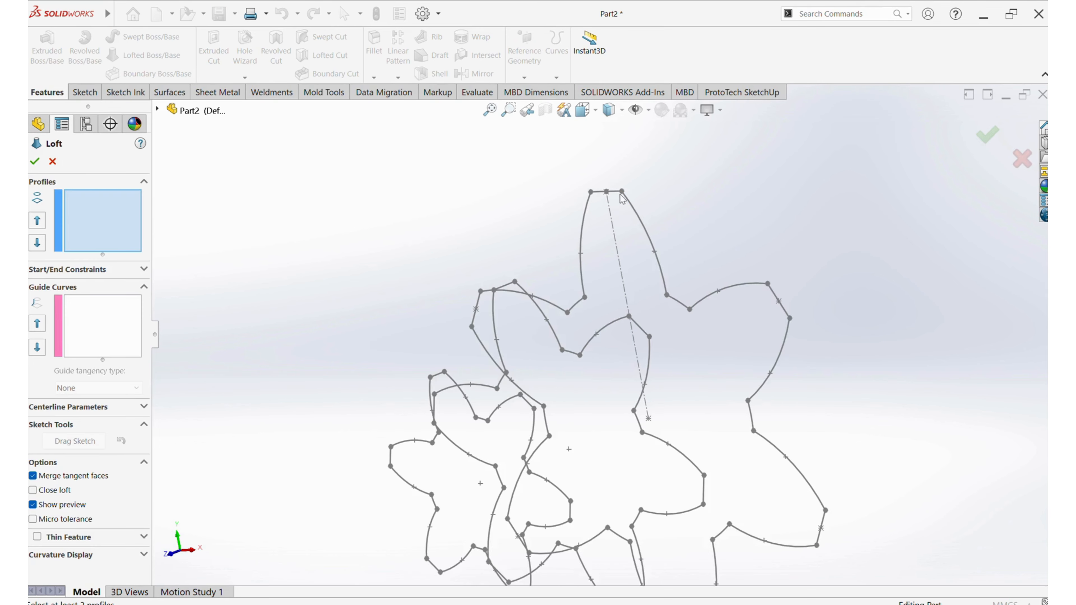
click(617, 194)
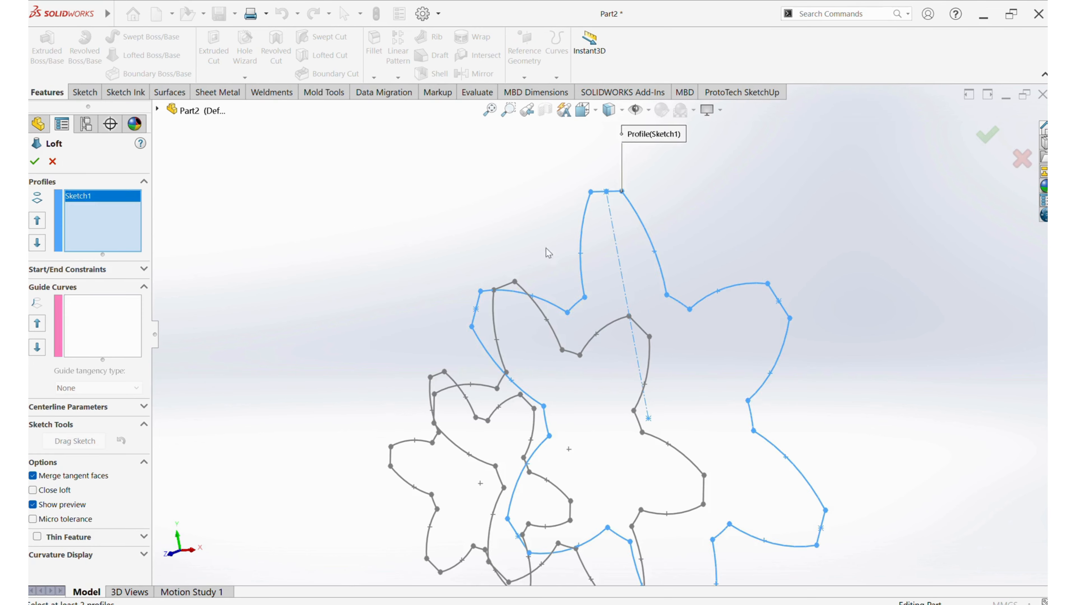
click(505, 286)
scroll(508, 293, up, 3)
middle_drag(511, 310, 549, 403)
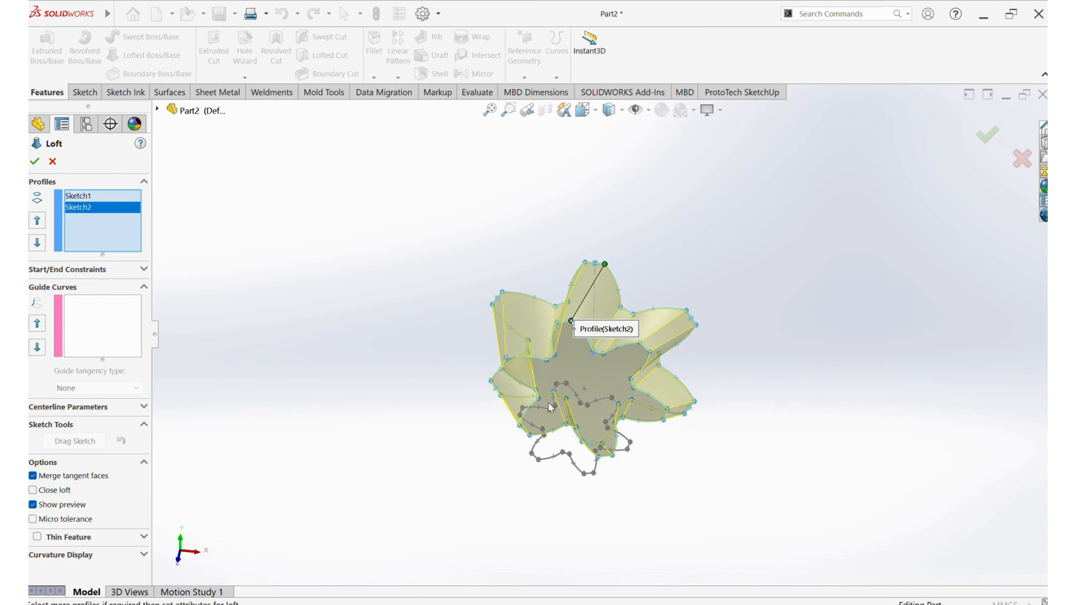
Add the half-size petal sketch as the third loft profile, picked at the corresponding petal corner, and complete the loft
scroll(550, 407, down, 3)
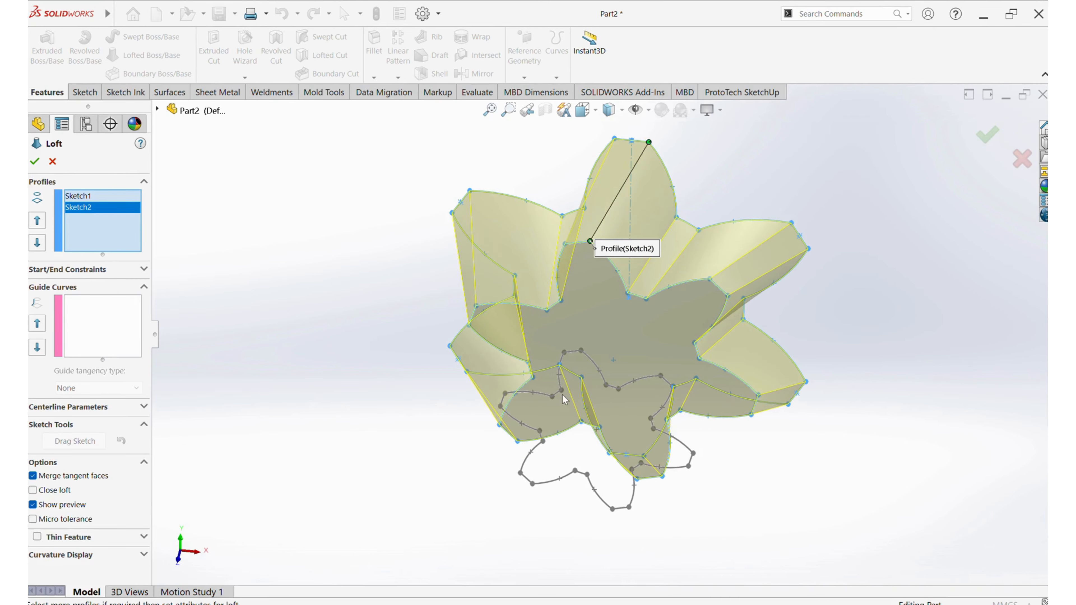
click(576, 357)
mouse_move(581, 356)
middle_down()
mouse_move(589, 294)
mouse_move(667, 165)
mouse_move(715, 185)
mouse_move(597, 263)
middle_up()
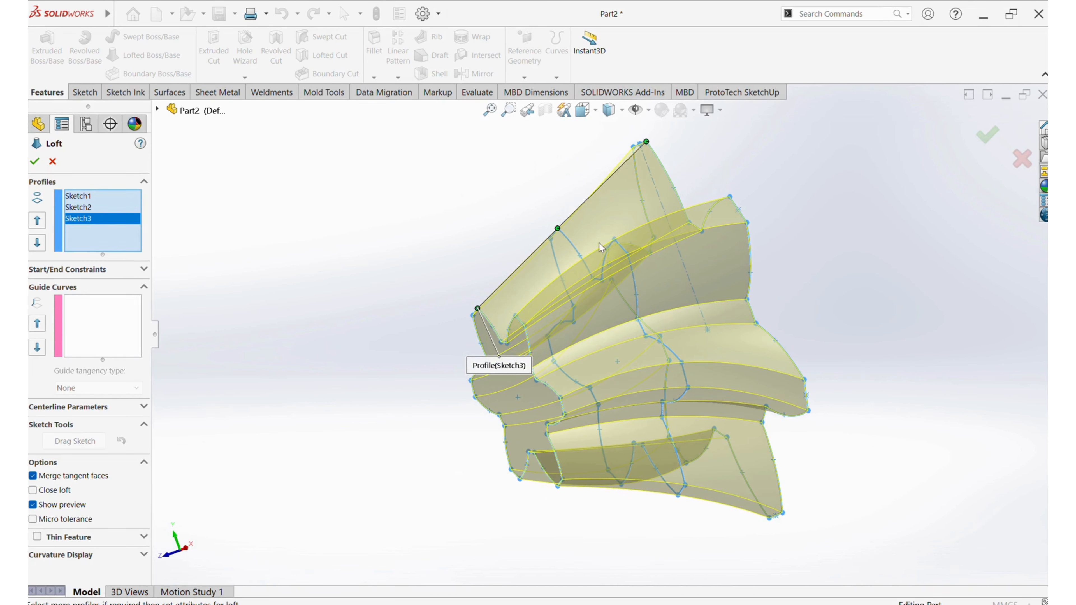
middle_drag(664, 271, 710, 285)
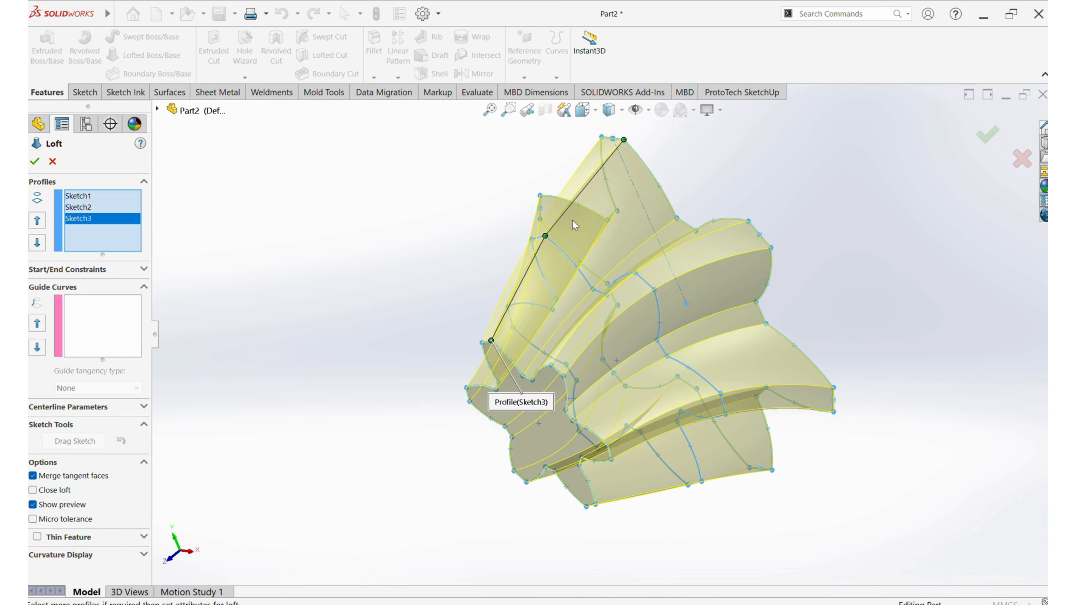
middle_drag(650, 172, 653, 224)
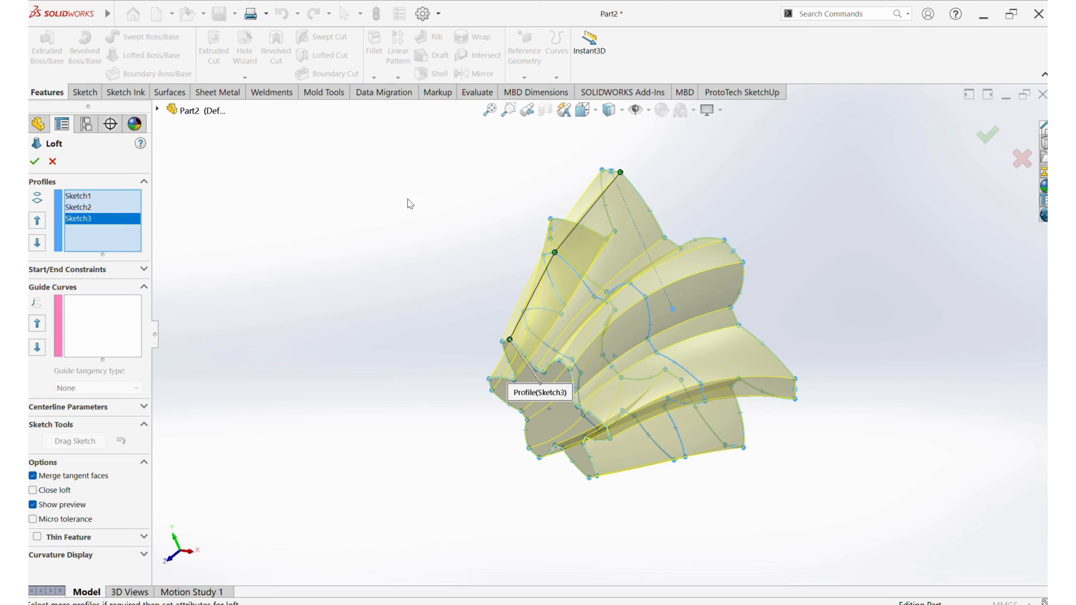
middle_drag(669, 319, 753, 298)
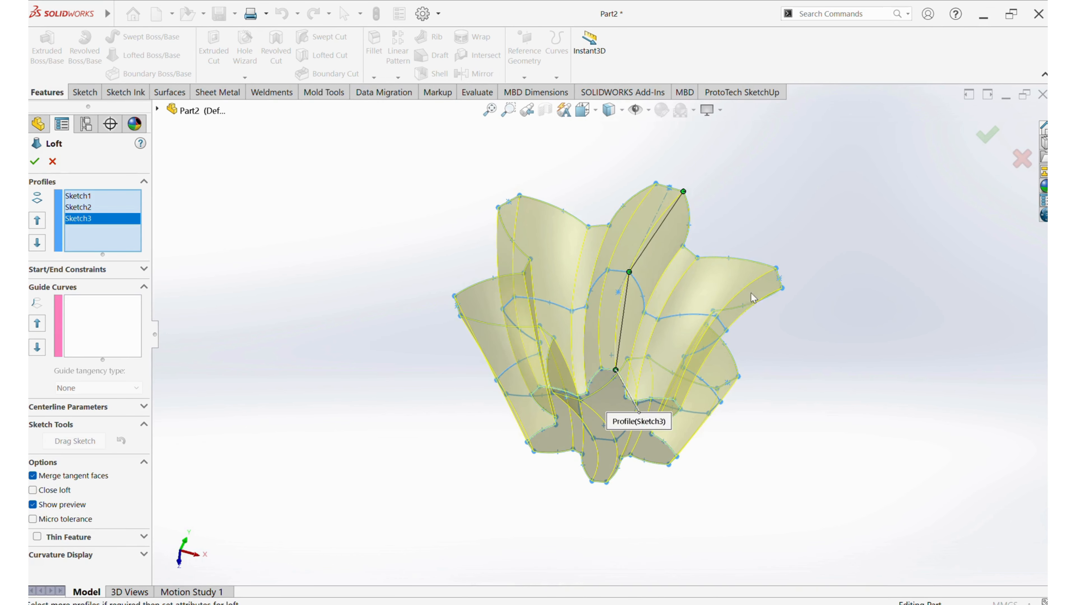
click(35, 163)
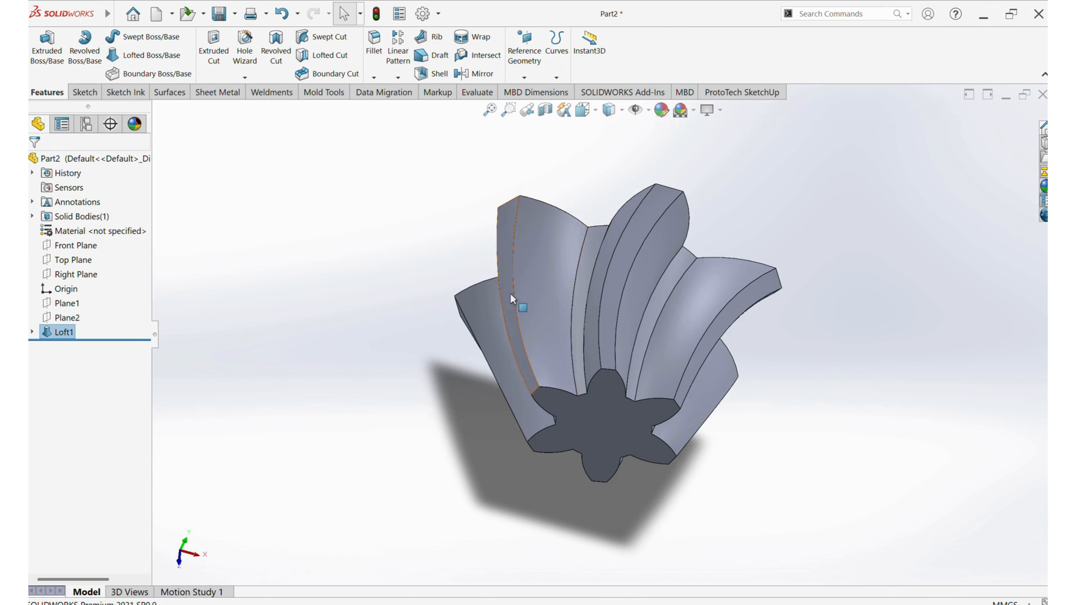
Consult the shaft dimensions in the reference PDF drawing and return to the SOLIDWORKS part
middle_drag(511, 300, 605, 319)
click(457, 604)
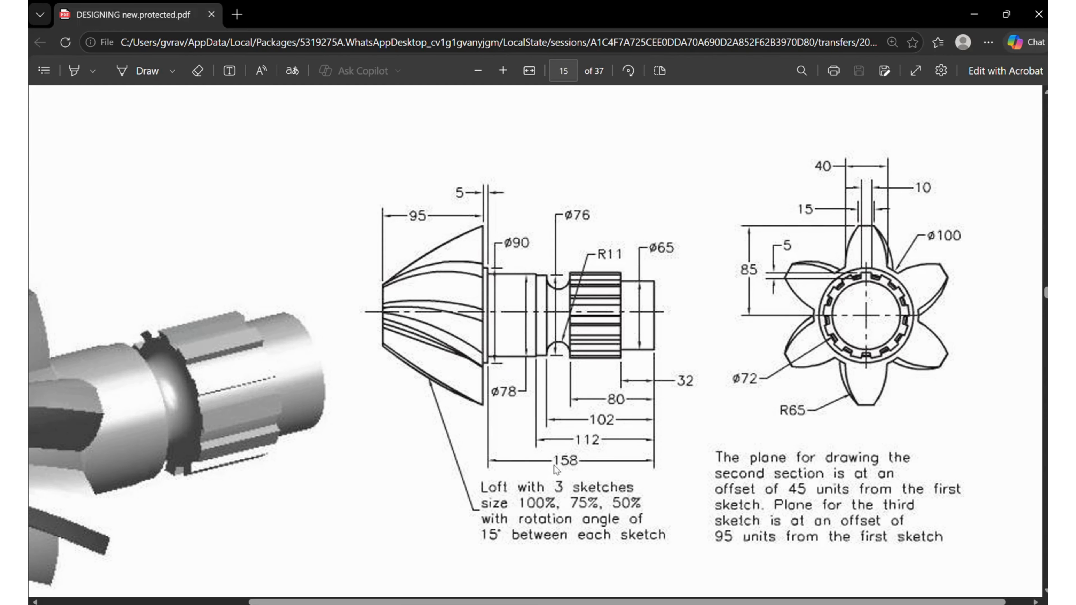
click(974, 14)
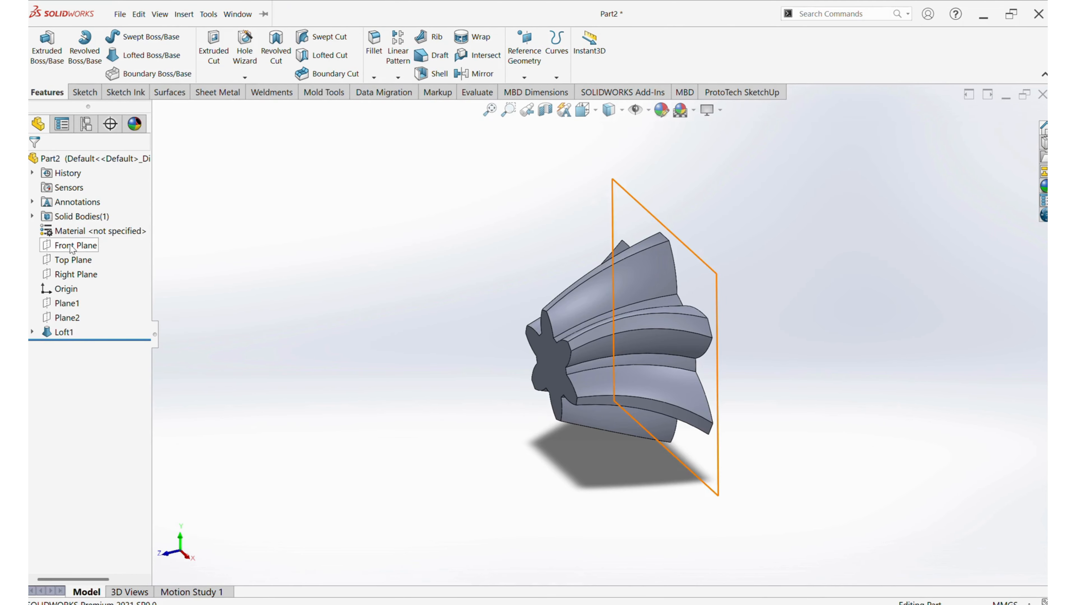
Start a sketch on the Right Plane and draw the shaft profile's vertical end line up from the origin and its first horizontal edge
click(77, 274)
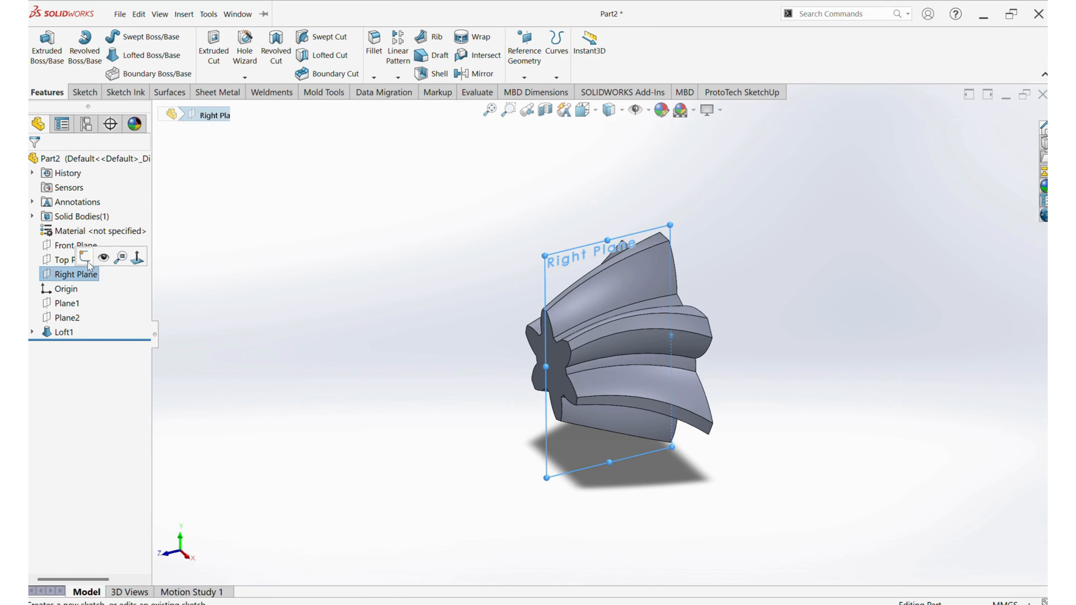
click(104, 255)
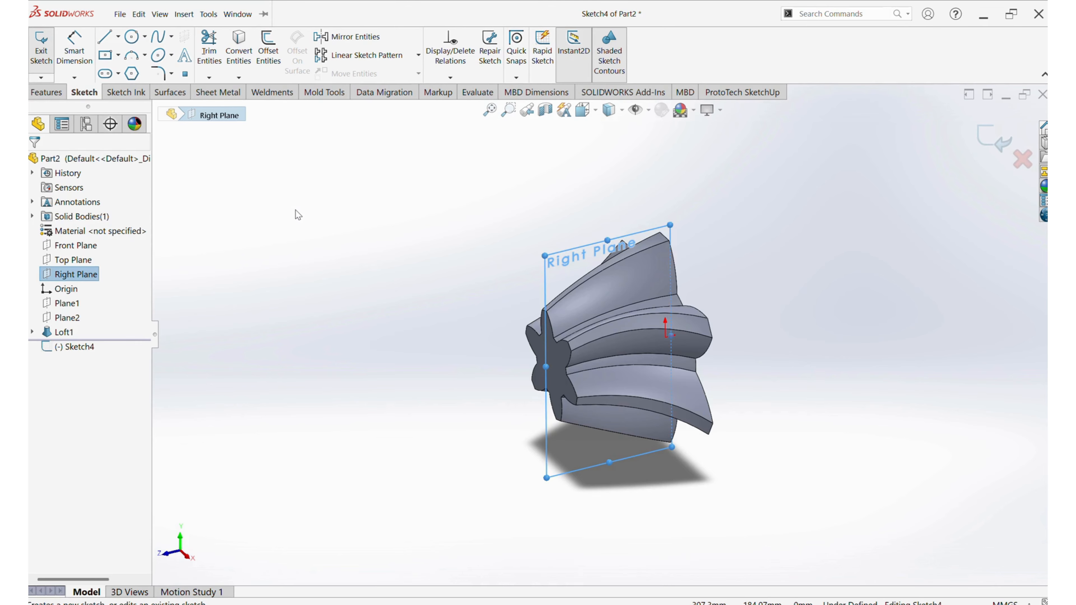
key(ctrl+8)
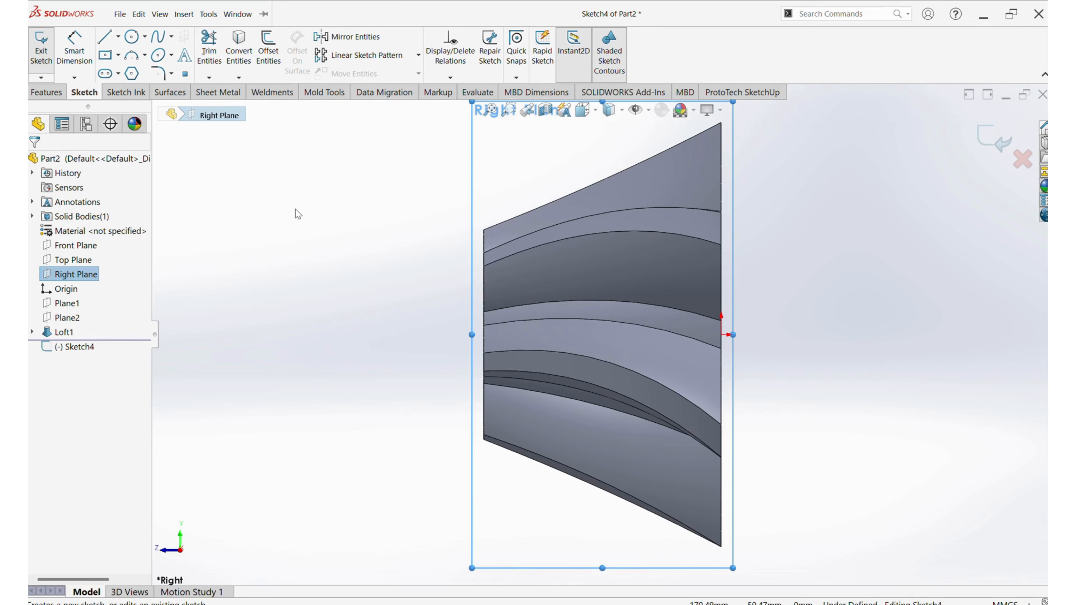
scroll(490, 331, down, 5)
click(782, 320)
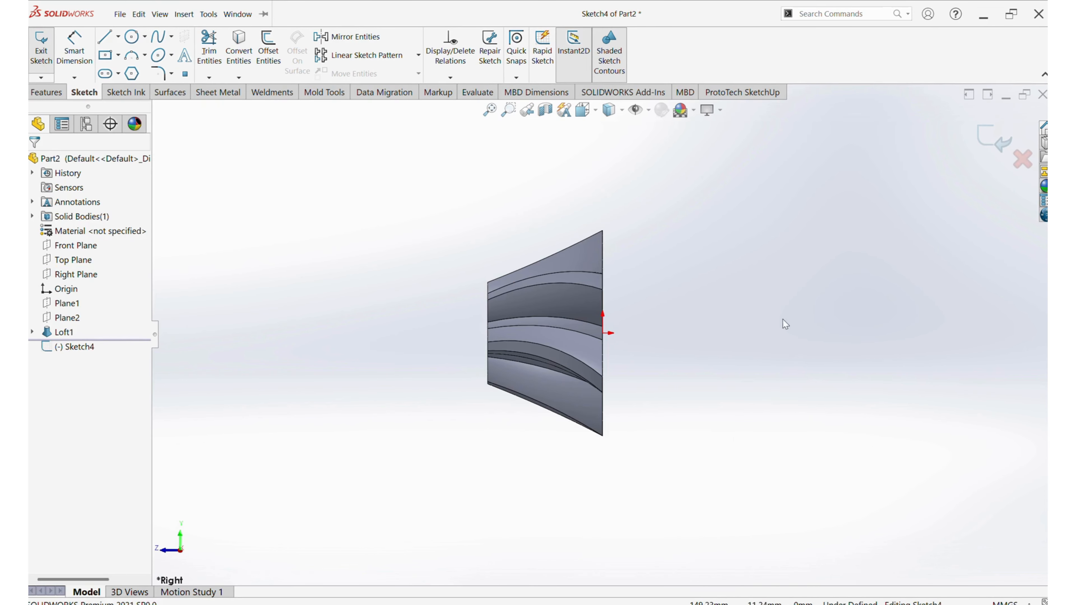
click(103, 40)
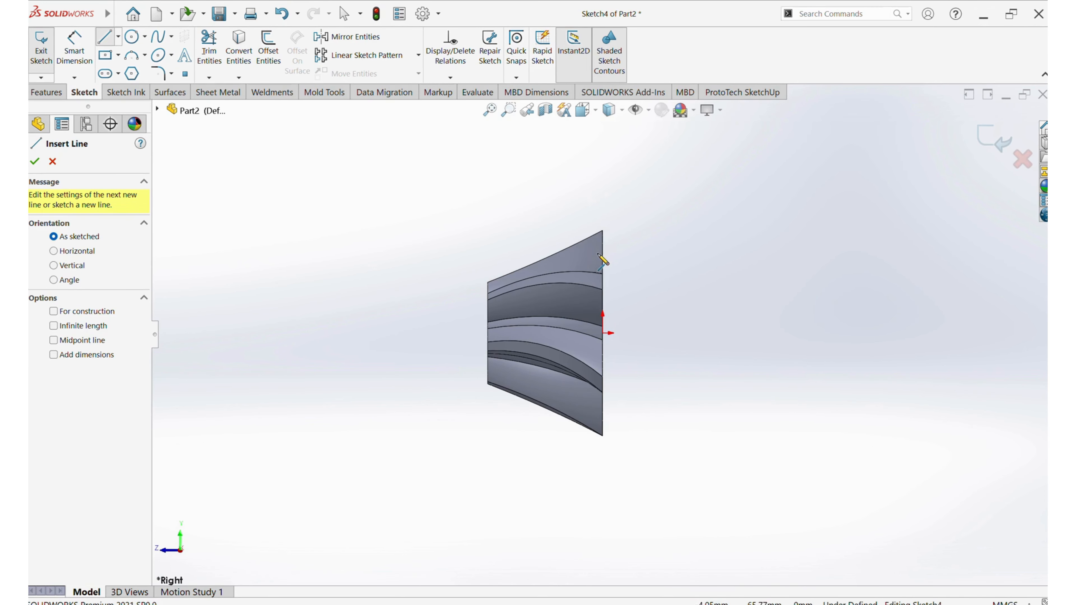
click(603, 333)
click(602, 278)
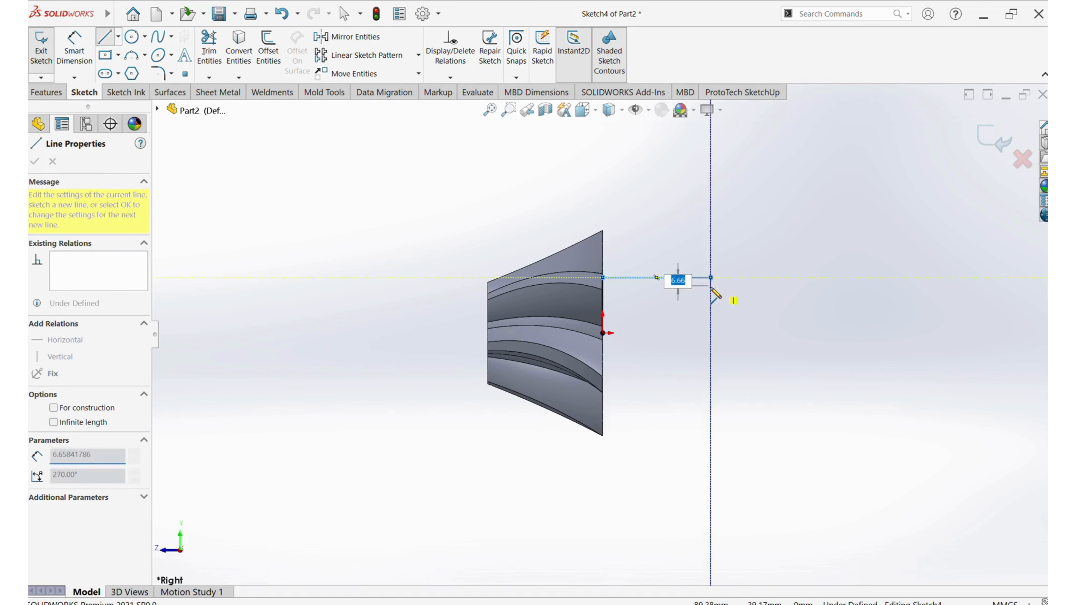
click(711, 278)
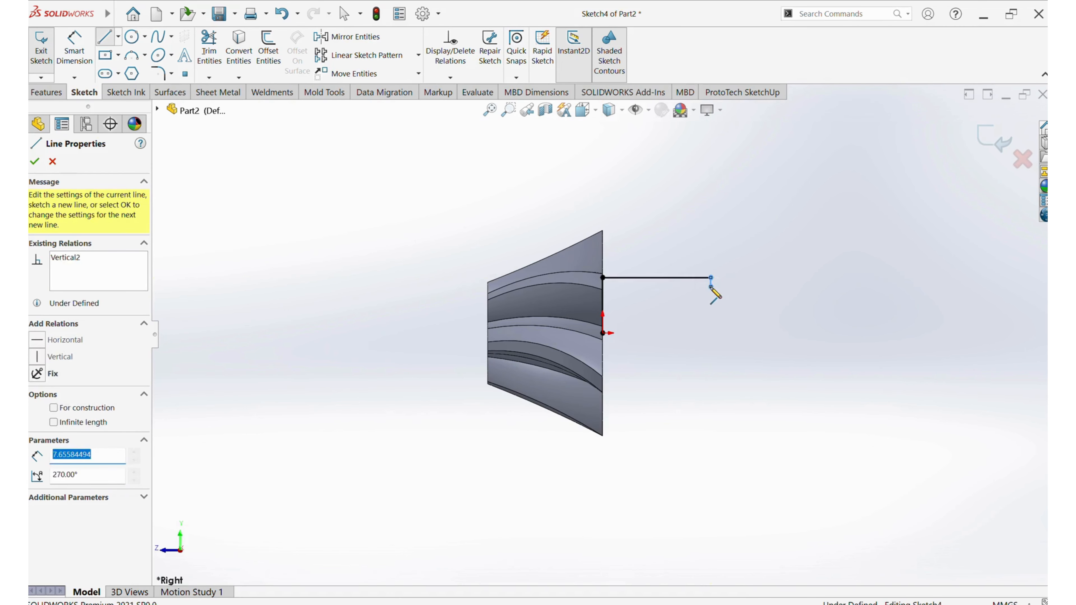
Complete the shaft profile with a groove about 8 mm deep and a 20 mm step down, closing it with a 212 mm axis line
click(722, 278)
click(774, 278)
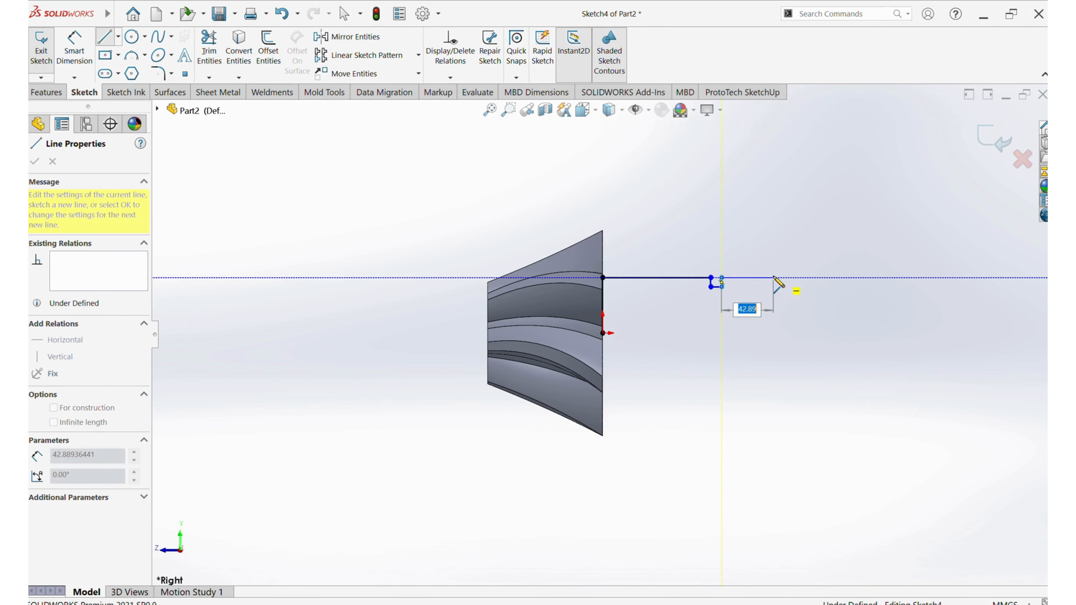
click(774, 302)
click(859, 301)
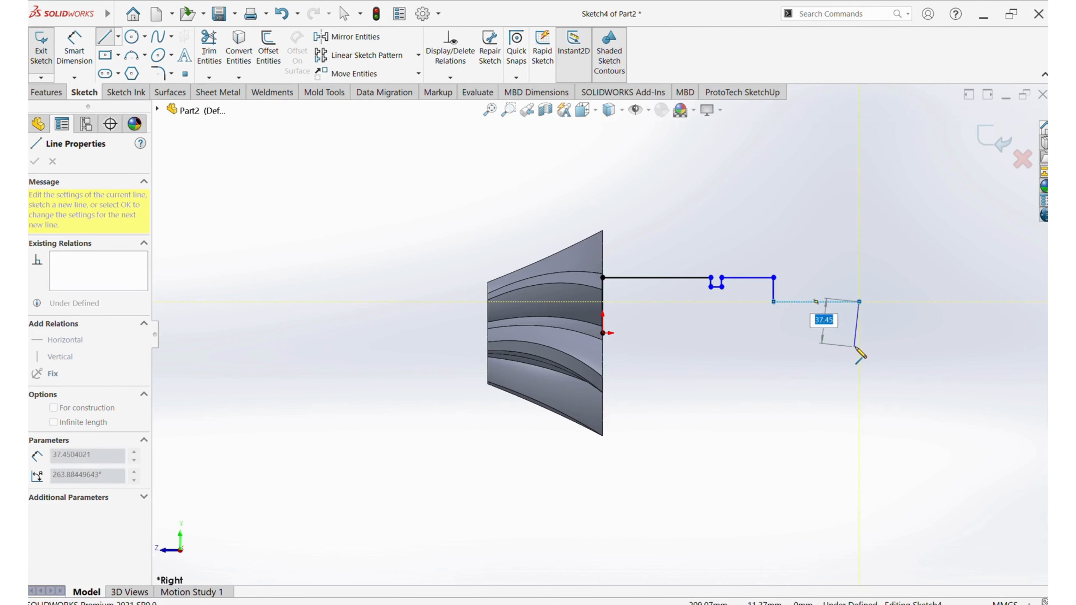
click(859, 333)
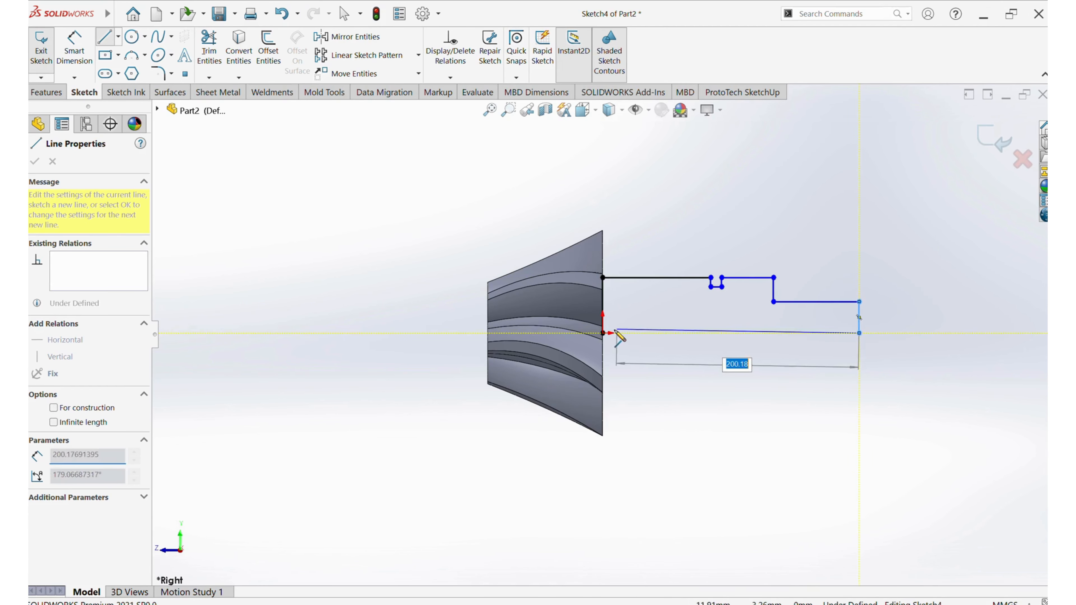
click(603, 333)
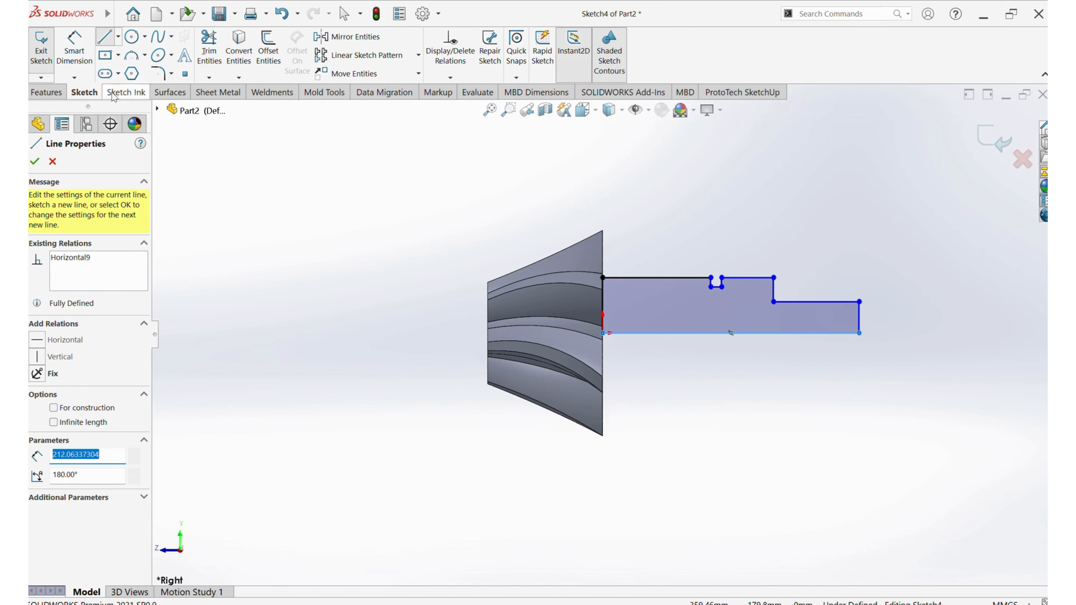
Revolve the shaft profile 360° about its horizontal axis line, merged with the lofted petal body
click(49, 92)
click(96, 76)
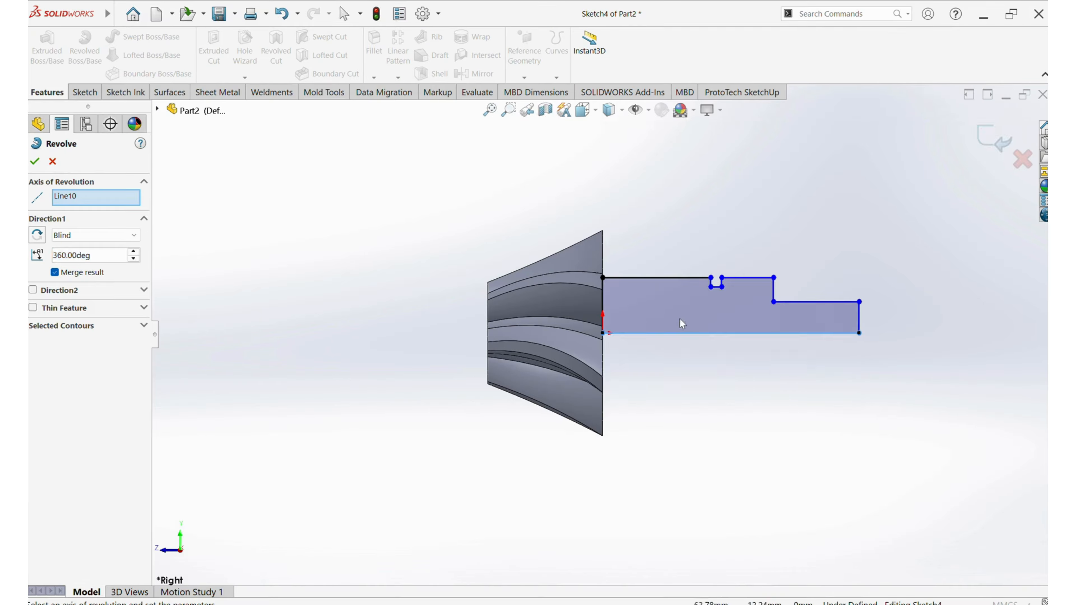
click(695, 333)
click(35, 161)
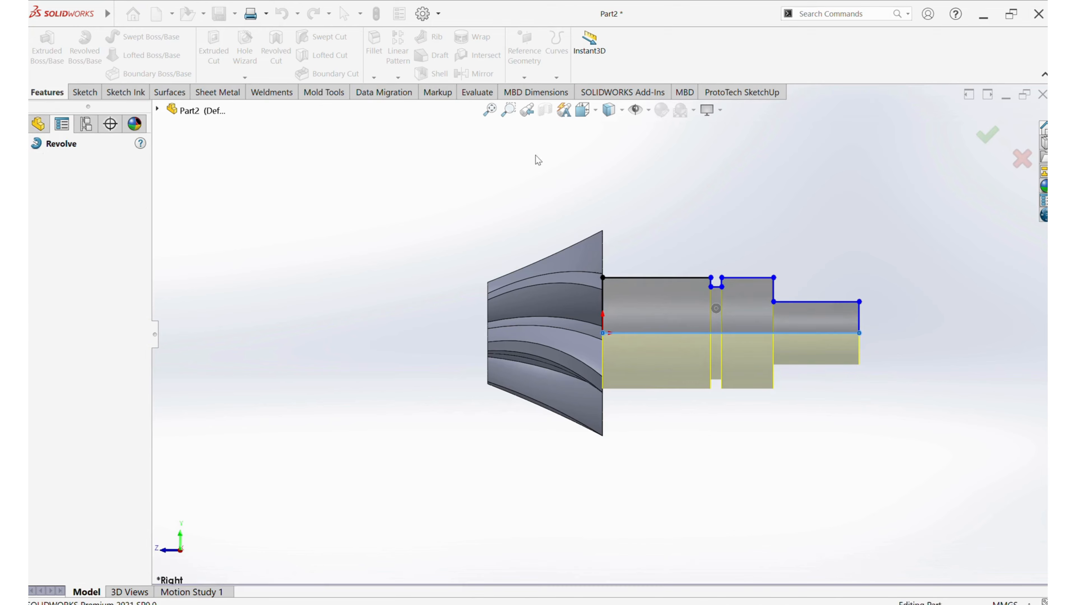
middle_drag(725, 171, 671, 309)
scroll(671, 308, up, 1)
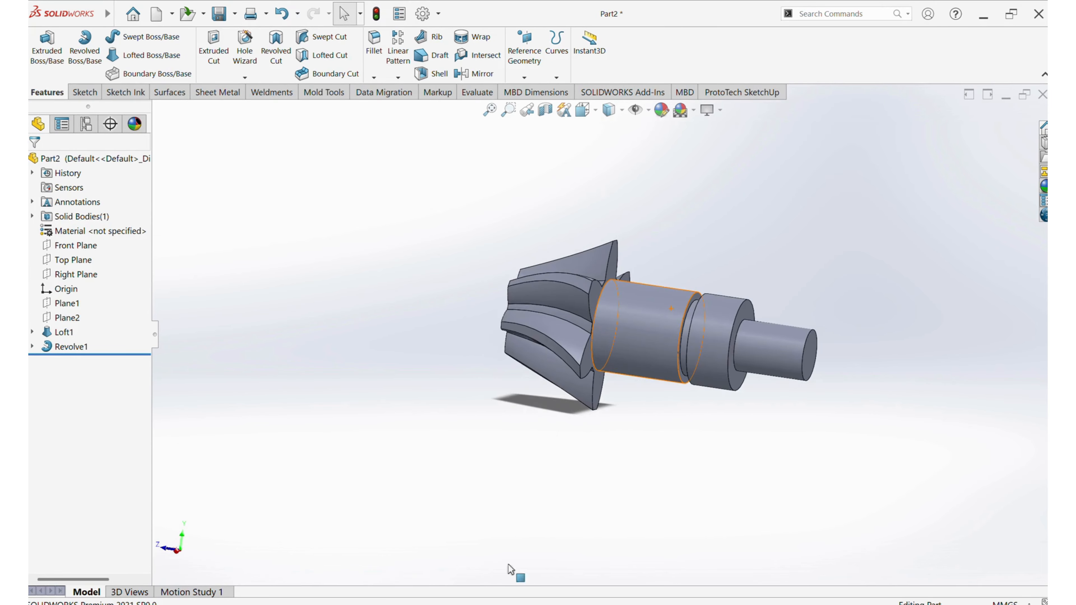
Compare the stepped shaft with the reference PDF drawing, return to the SOLIDWORKS part and view the shaft's free end
click(458, 604)
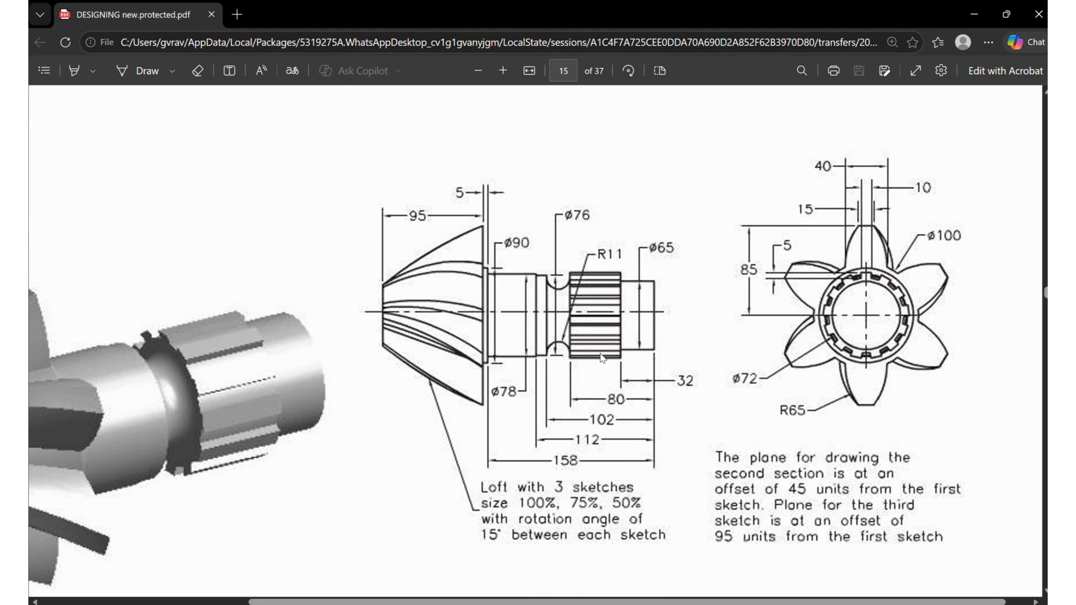
click(672, 604)
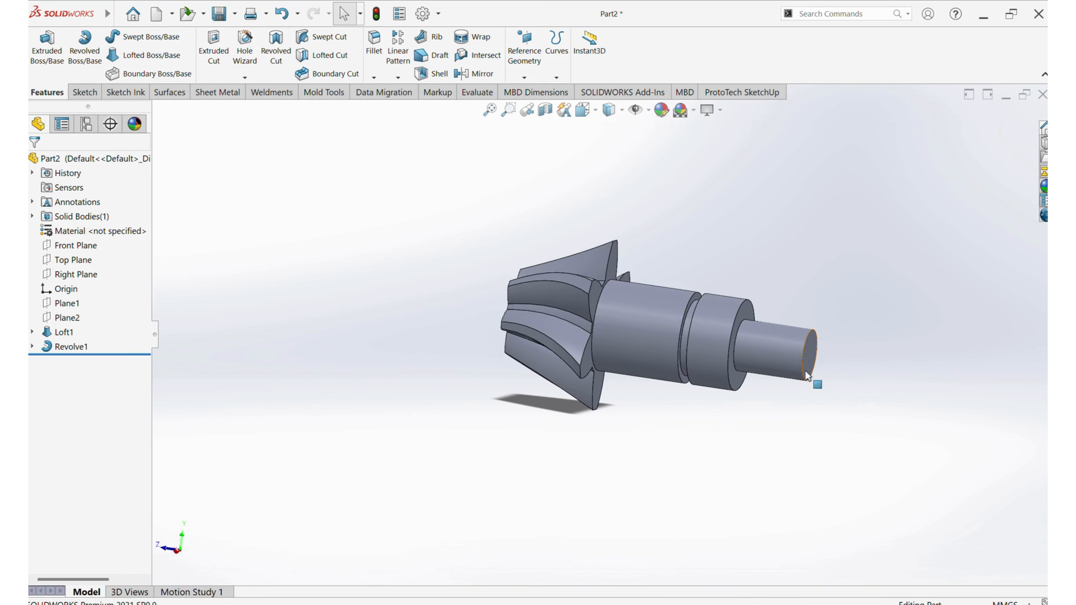
middle_drag(803, 372, 726, 348)
scroll(709, 301, down, 4)
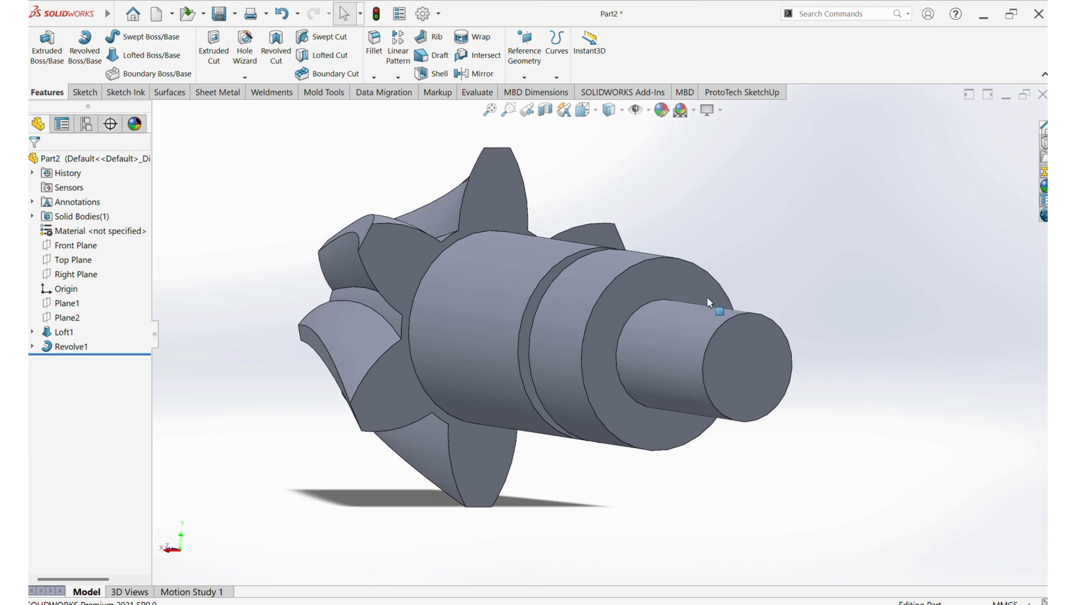
Edit the revolve's sketch by lowering the upper edges of the thick shaft sections and raising the thin end section's edge, then rebuild
click(31, 346)
click(87, 361)
click(75, 336)
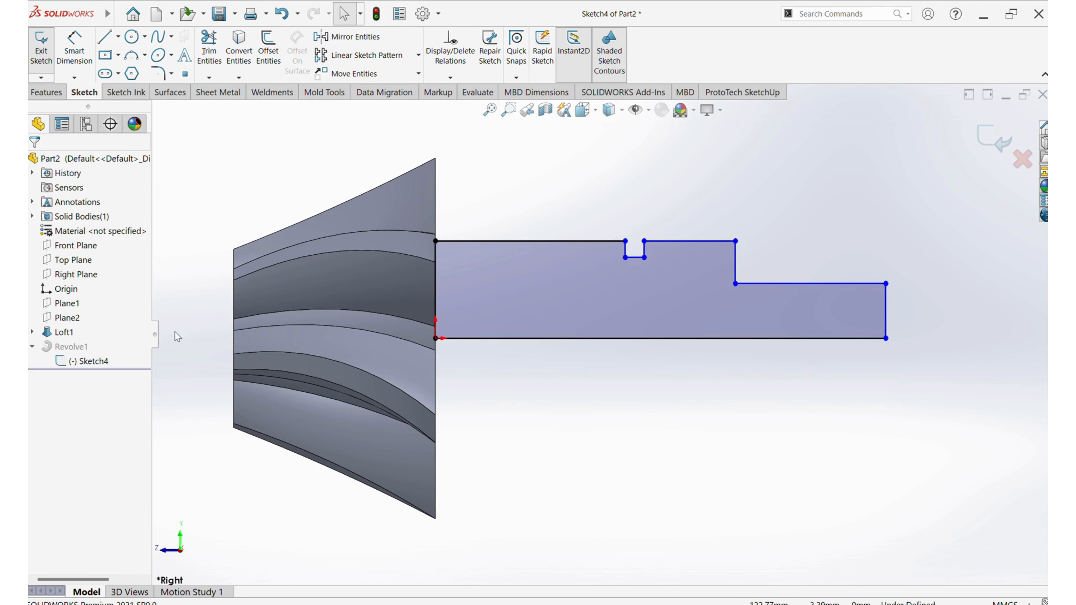
mouse_move(524, 240)
mouse_down()
mouse_move(525, 254)
mouse_move(475, 242)
mouse_move(475, 271)
mouse_move(475, 258)
mouse_up()
click(435, 248)
click(819, 265)
click(827, 304)
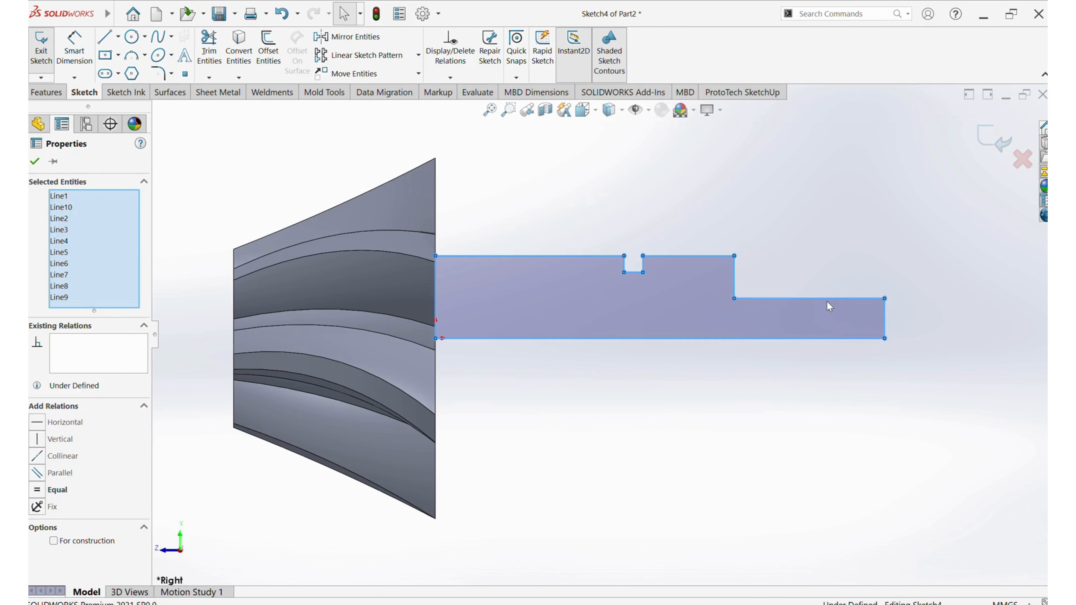
click(795, 185)
drag(775, 299, 775, 282)
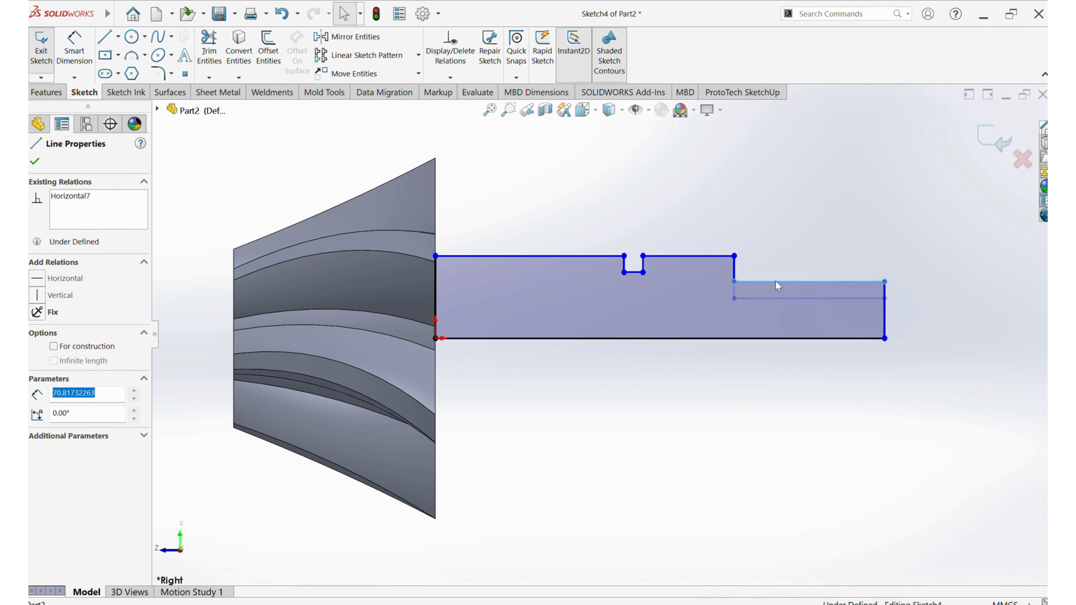
click(1007, 137)
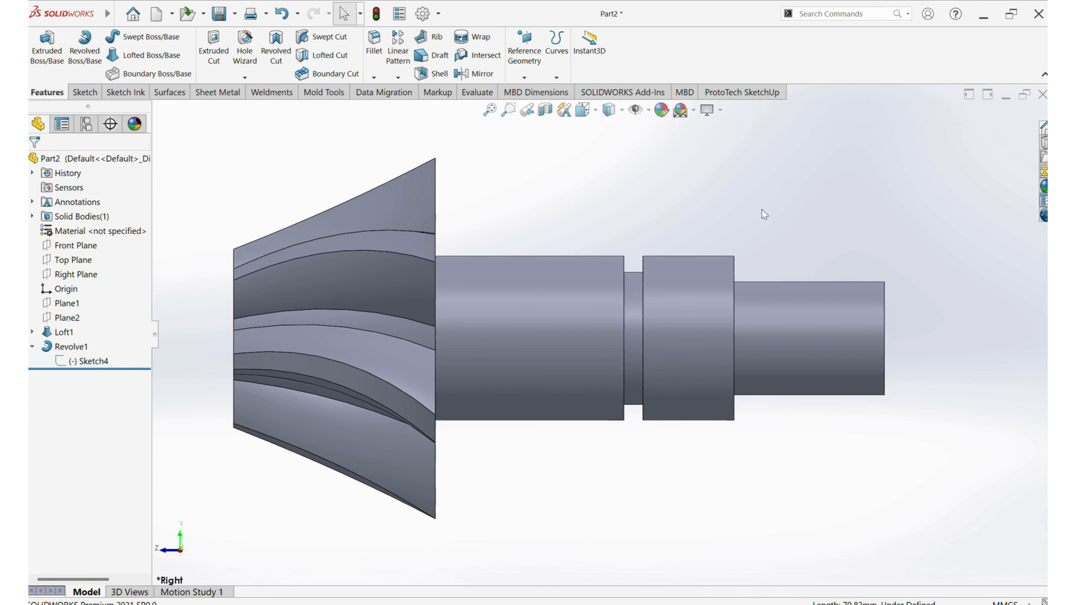
Sketch a center rectangle about 3 × 4 mm on the annular shoulder face, centred on the topmost point of its outer edge
mouse_move(764, 212)
middle_down()
mouse_move(595, 287)
mouse_move(534, 338)
middle_up()
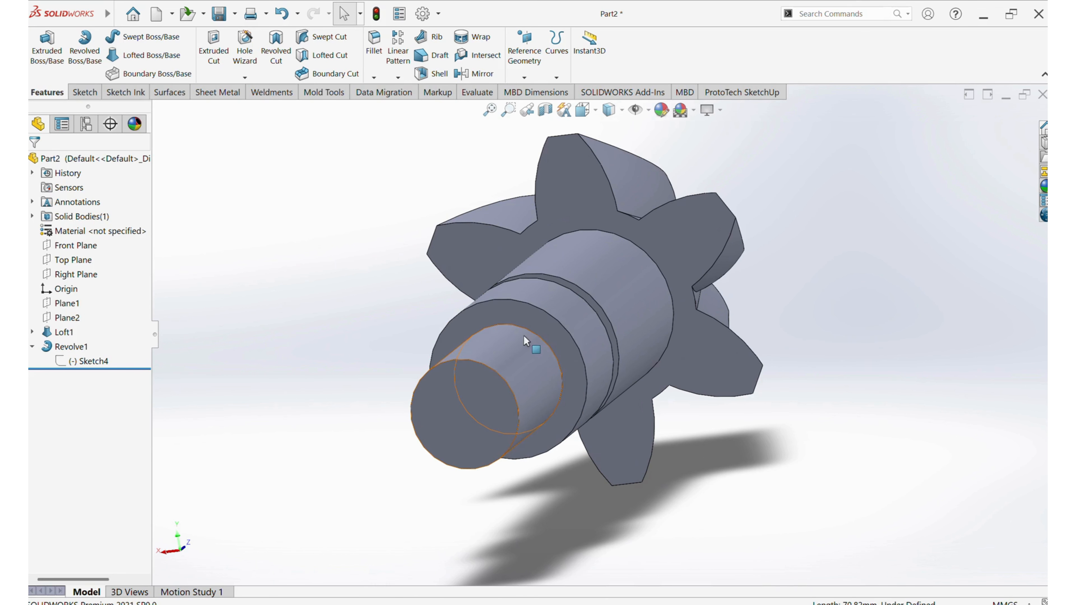
click(540, 331)
click(583, 305)
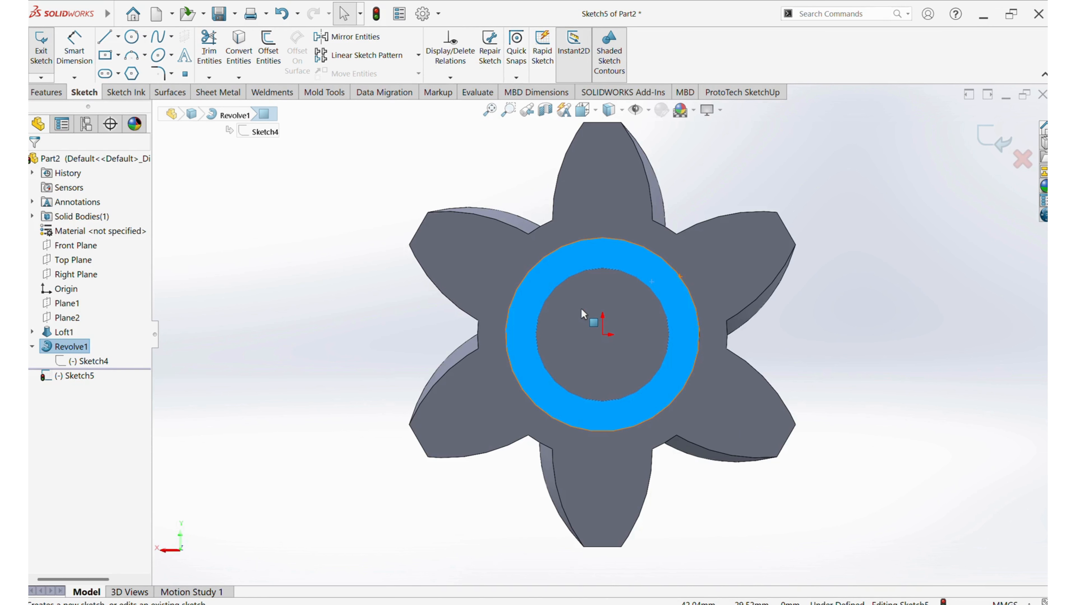
click(739, 172)
scroll(612, 258, down, 4)
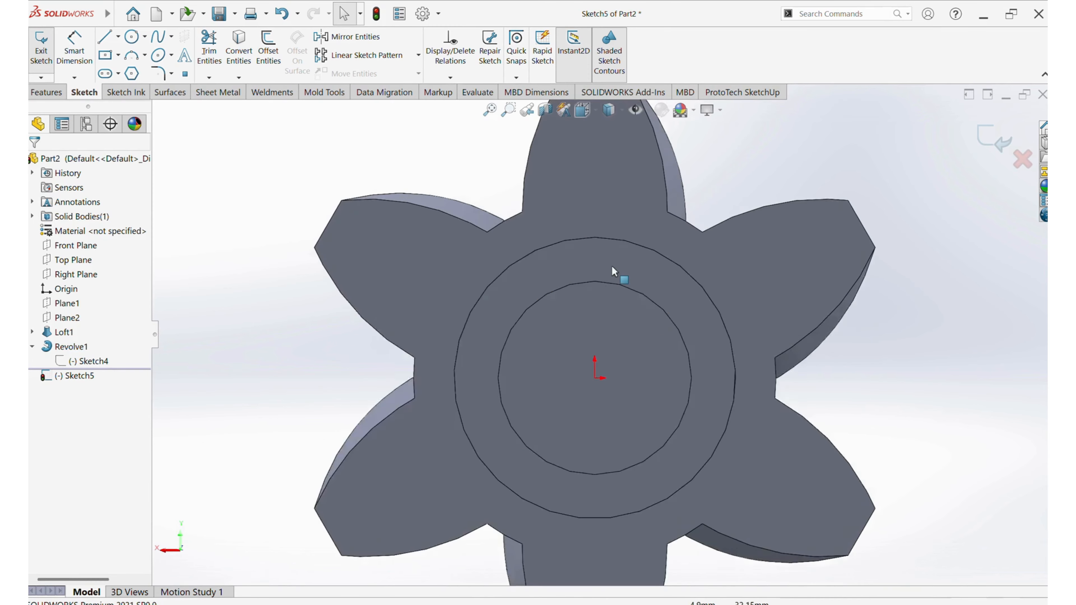
mouse_move(602, 297)
middle_down()
mouse_move(622, 301)
mouse_move(574, 238)
middle_up()
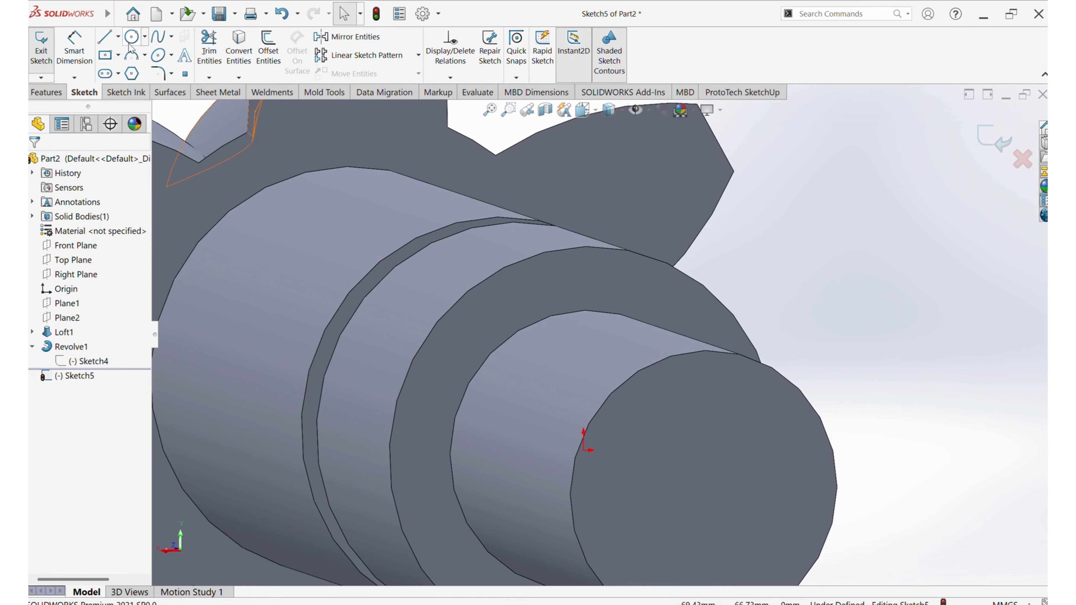
click(108, 57)
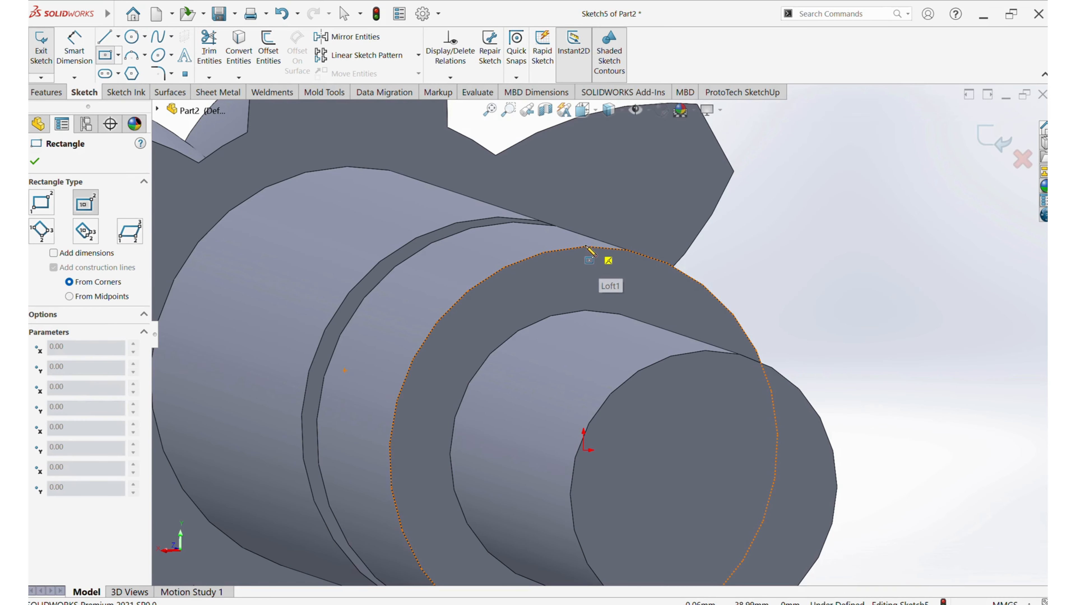
key(ctrl+8)
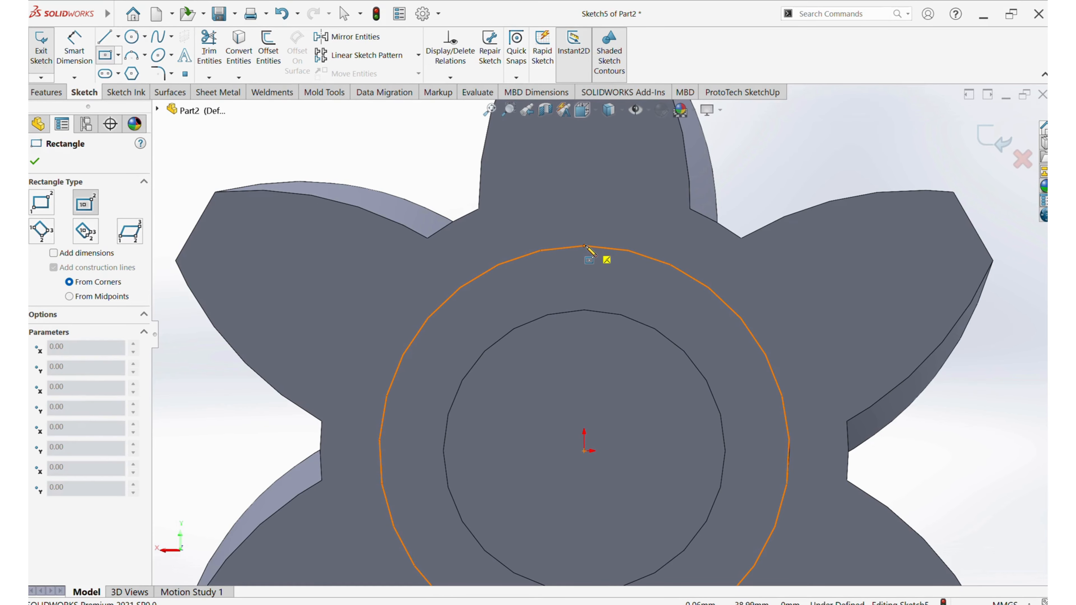
click(584, 246)
click(592, 257)
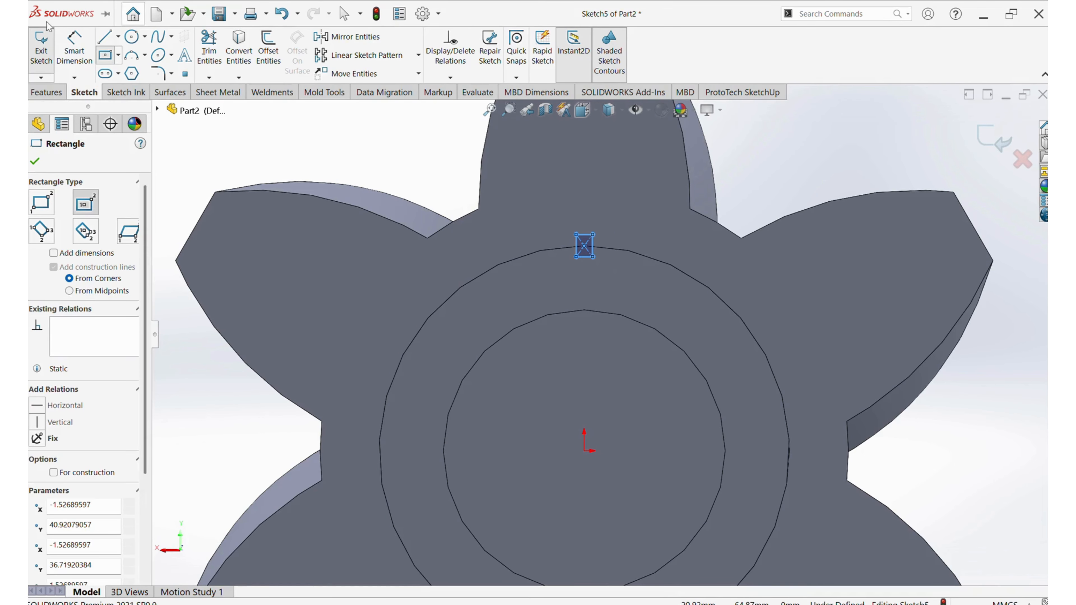
Cut-extrude the small rectangle 50 mm blind along the collar to form a slot reaching the groove
click(46, 94)
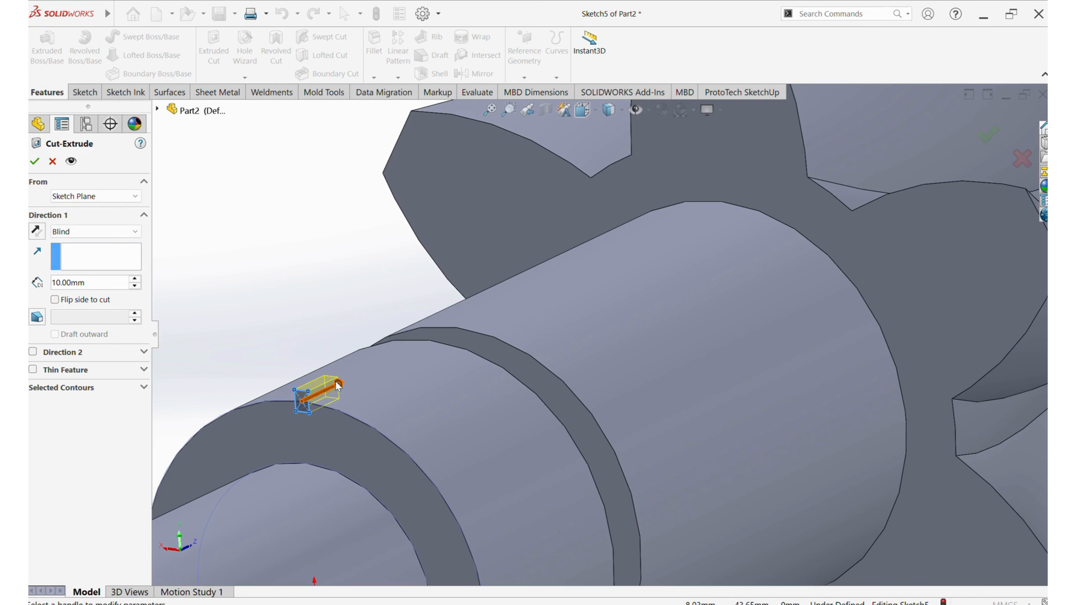
drag(338, 385, 458, 353)
key(Return)
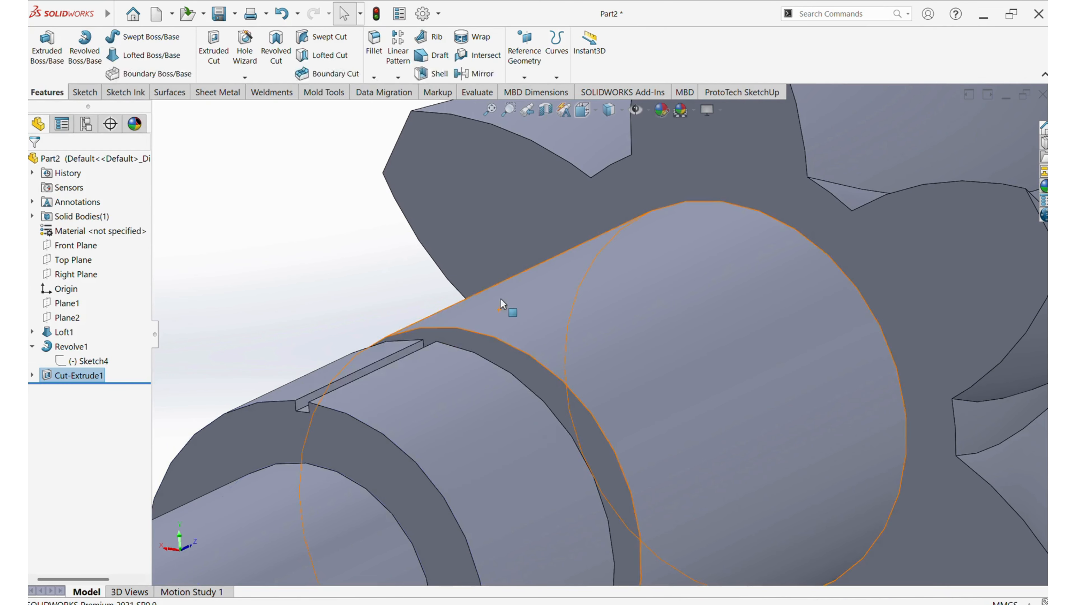
scroll(501, 295, up, 3)
mouse_move(492, 335)
middle_down()
mouse_move(514, 356)
mouse_move(495, 342)
middle_up()
click(403, 279)
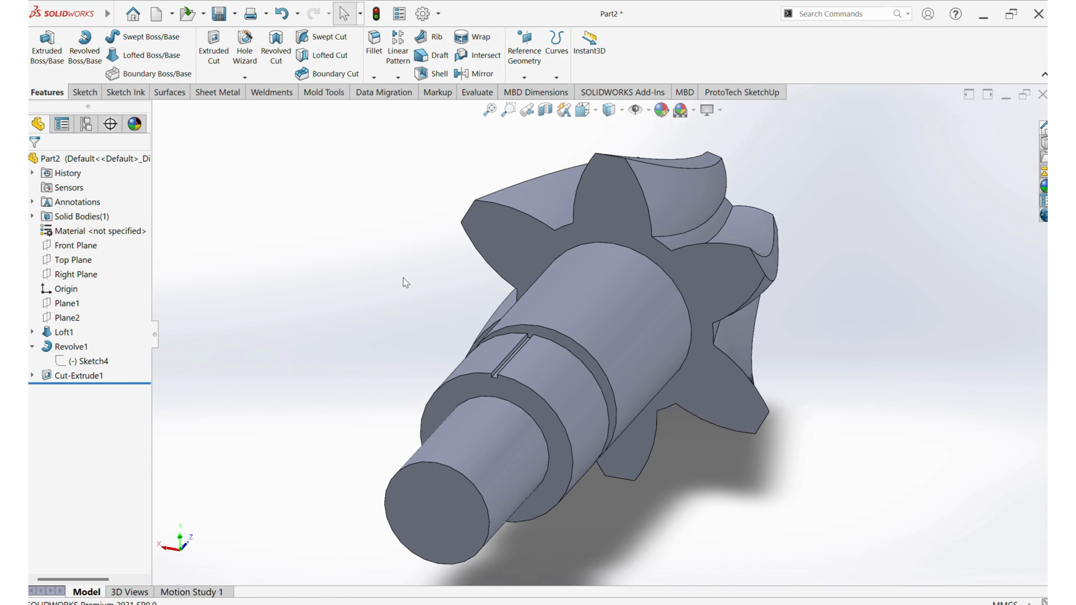
Circular-pattern the slot cut around the collar's outer edge with equal spacing over 360°, using enough instances for closely spaced splines
click(80, 375)
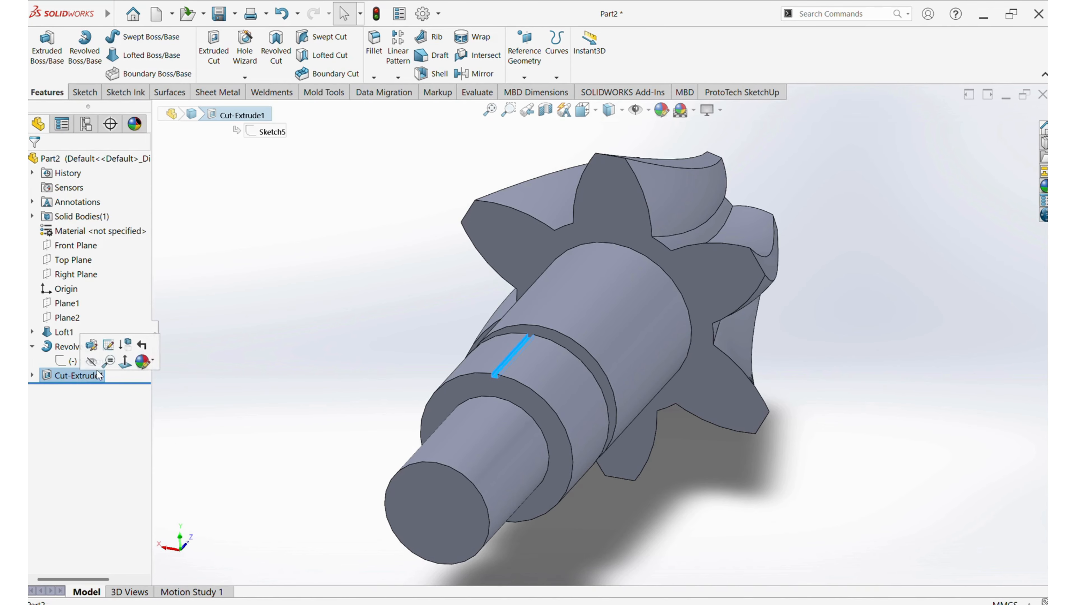
click(398, 78)
click(416, 111)
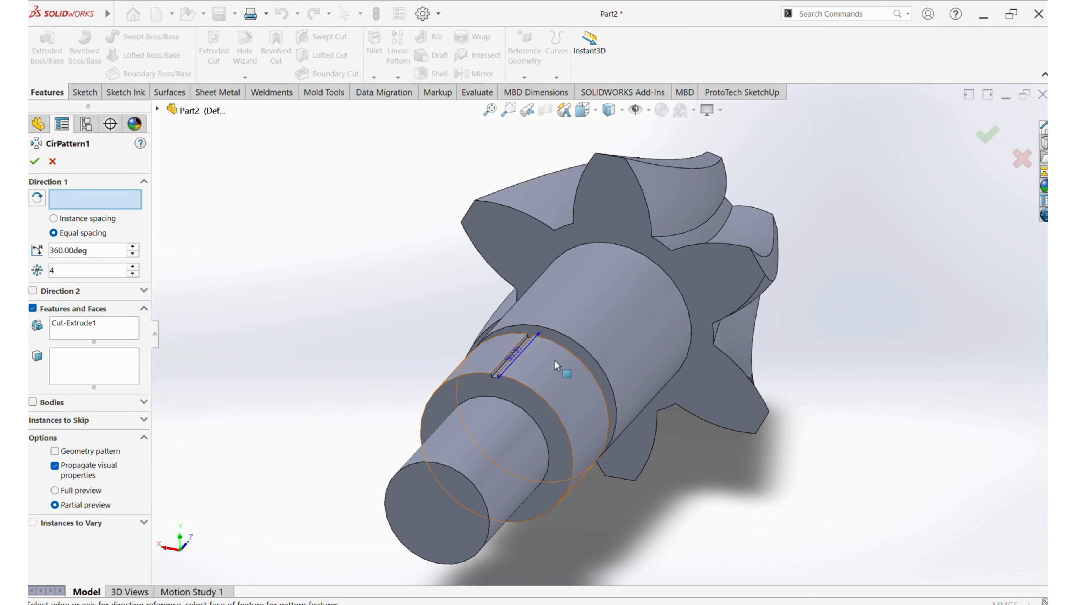
click(529, 390)
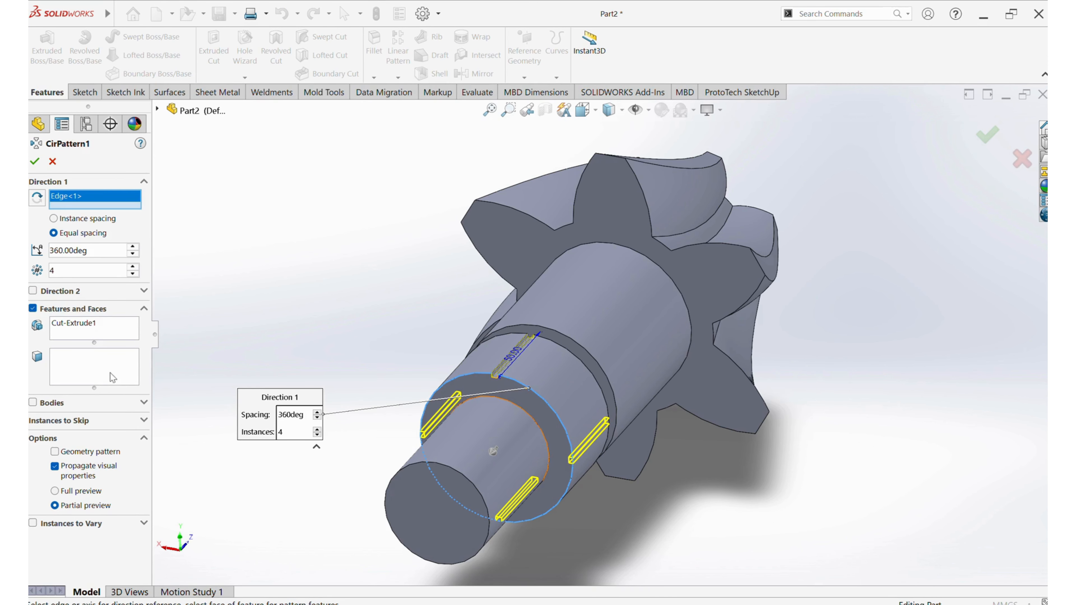
click(135, 268)
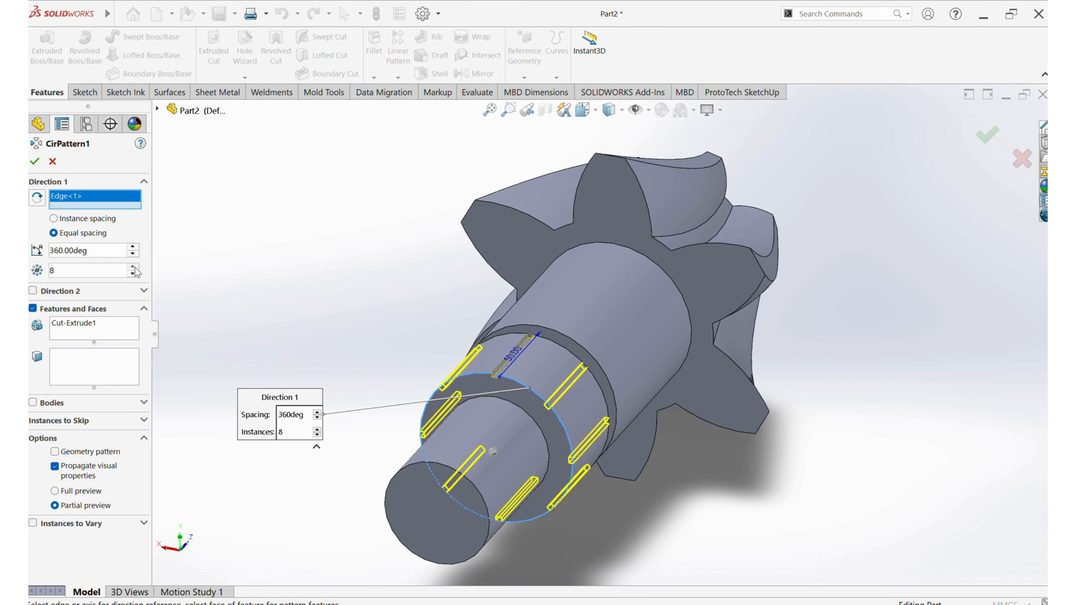
click(134, 267)
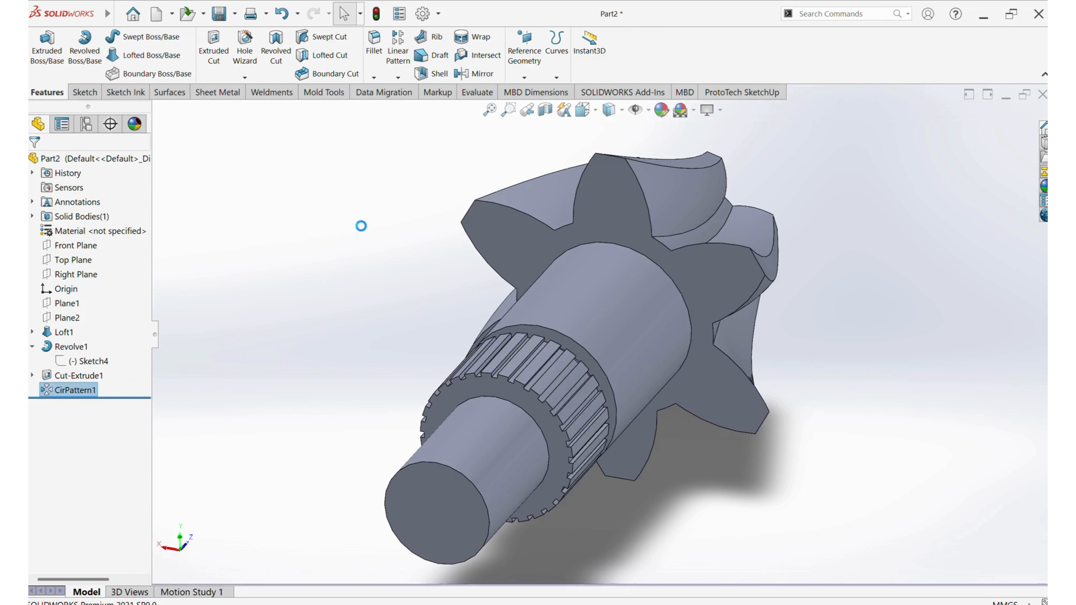
middle_drag(507, 323, 488, 278)
scroll(570, 441, down, 2)
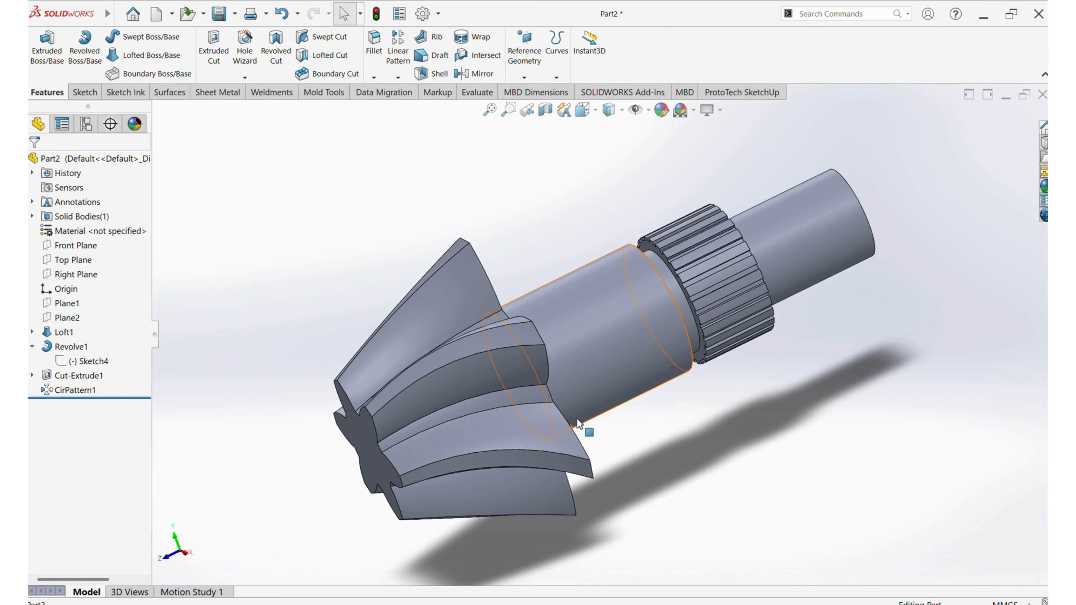
middle_drag(535, 311, 582, 312)
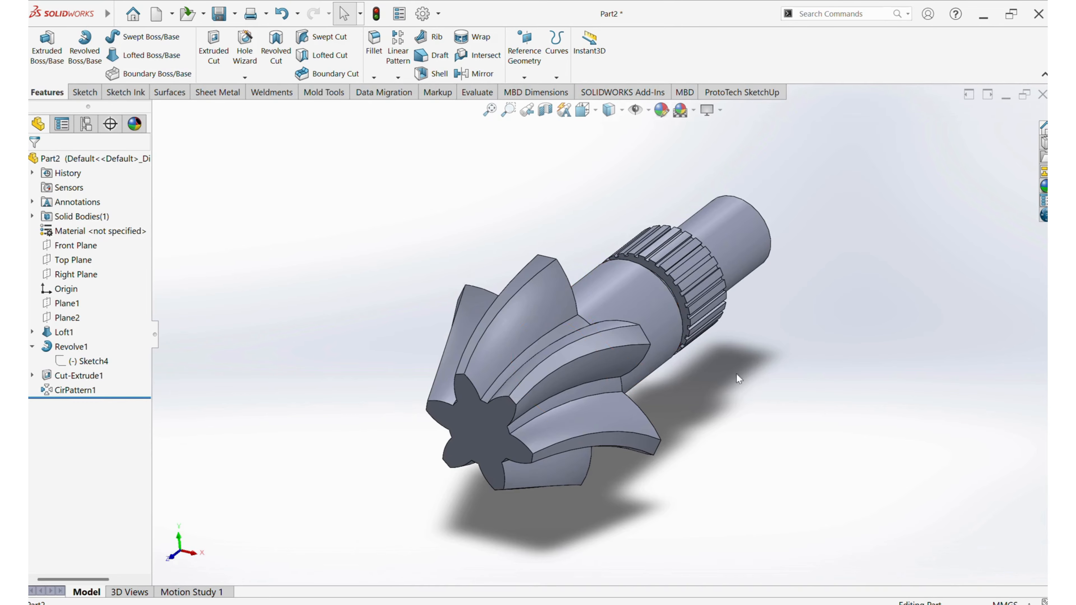
middle_drag(736, 375, 716, 371)
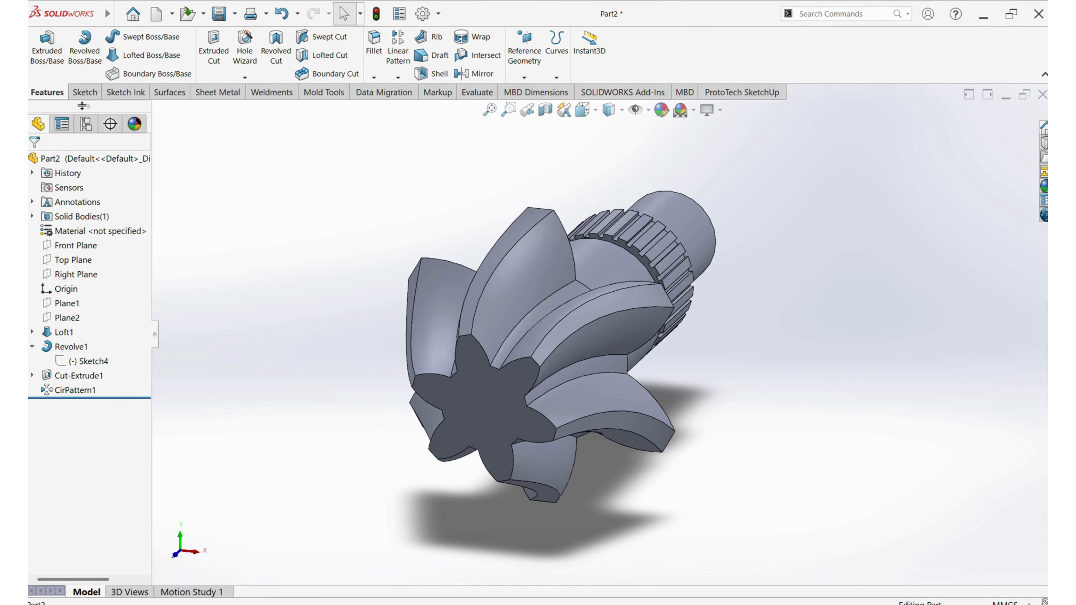